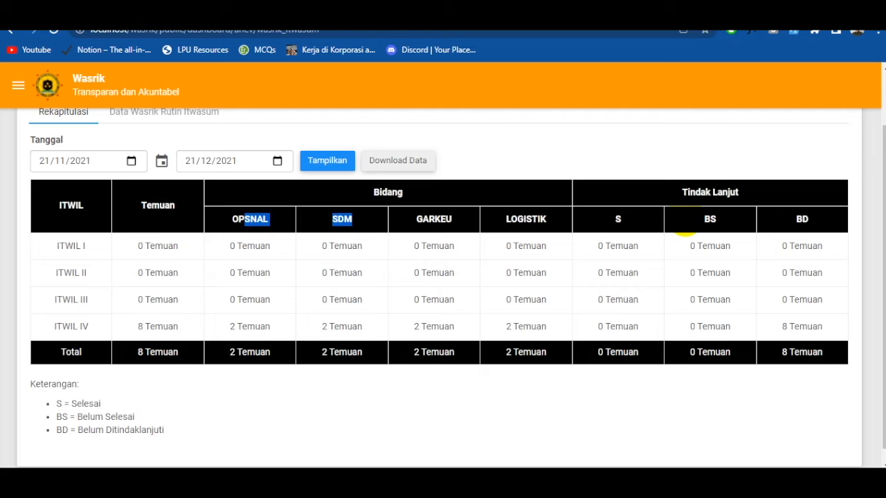
# - Examine the Wasrik Itwasum recap table's findings per ITWIL, Bidang fields and Tindak Lanjut columns
pyautogui.moveTo(821, 245); pyautogui.dragTo(761, 247)
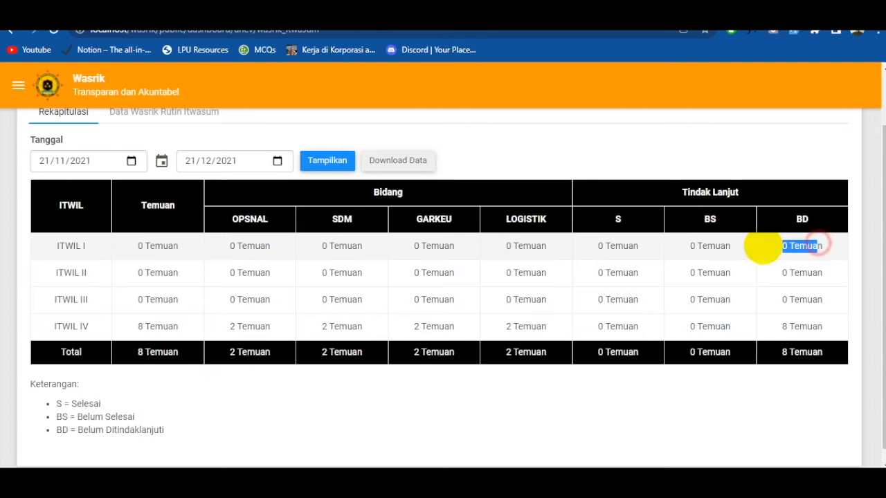
pyautogui.click(543, 283)
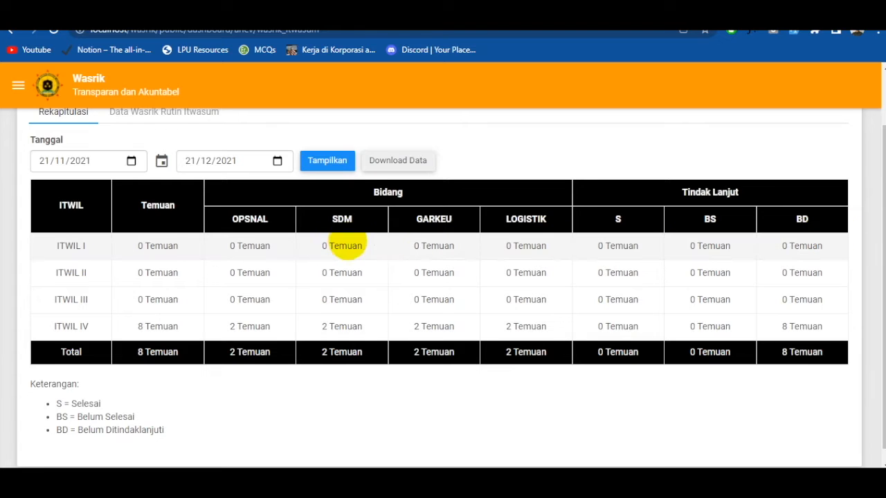
pyautogui.moveTo(247, 246); pyautogui.dragTo(277, 246)
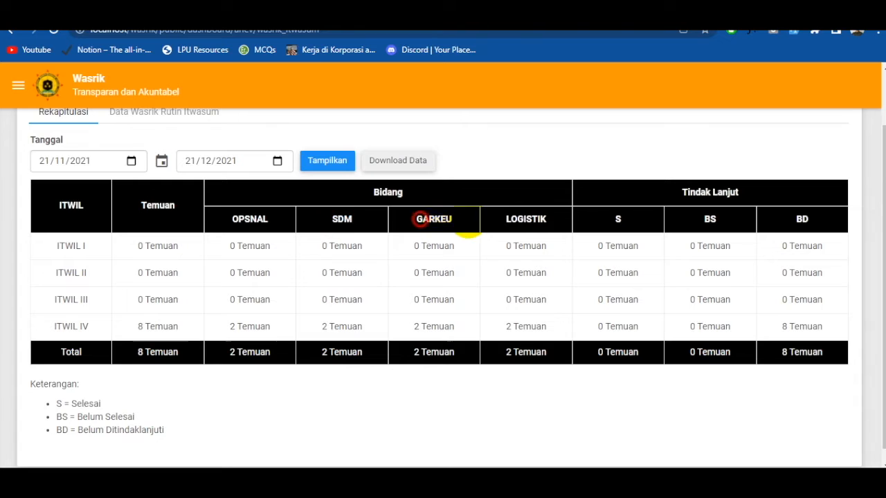
pyautogui.click(554, 239)
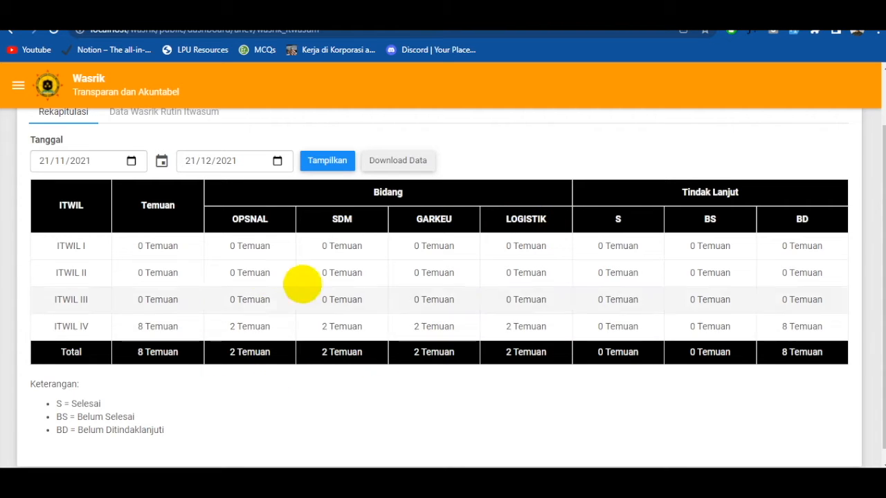
pyautogui.moveTo(157, 246); pyautogui.dragTo(261, 246)
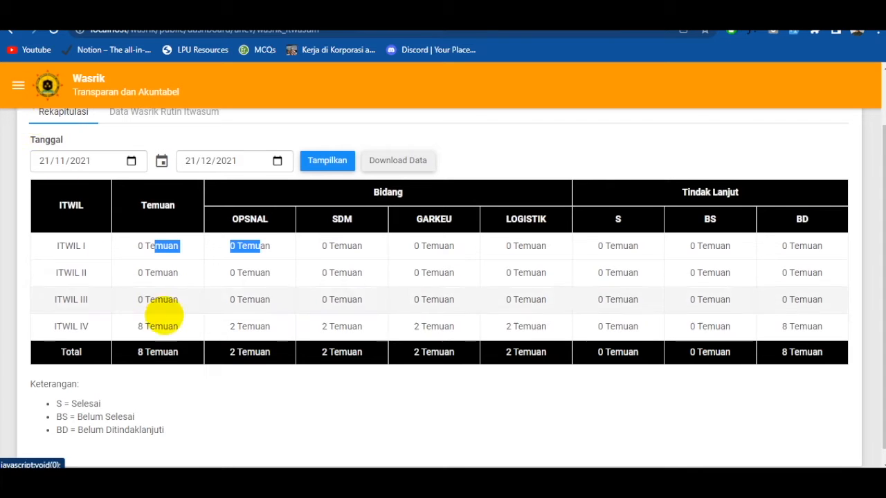
pyautogui.scroll(1, 277, 346)
pyautogui.click(443, 330)
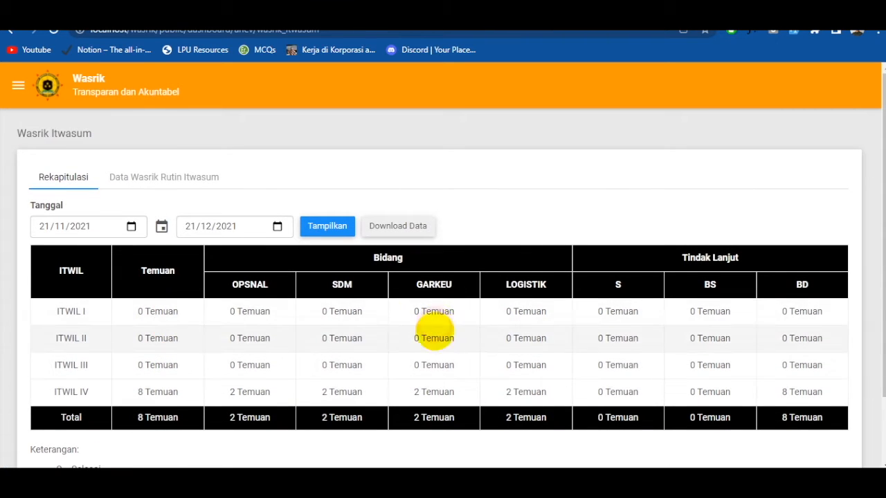
pyautogui.scroll(-1, 436, 331)
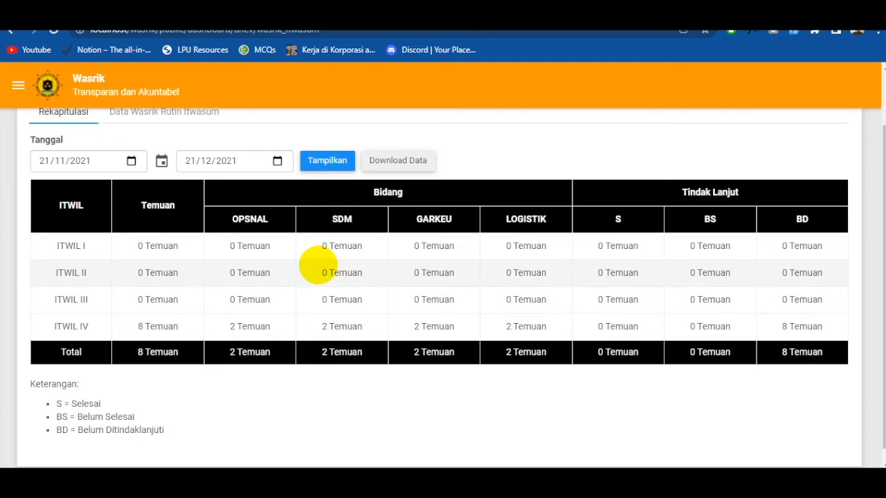
pyautogui.scroll(1, 256, 258)
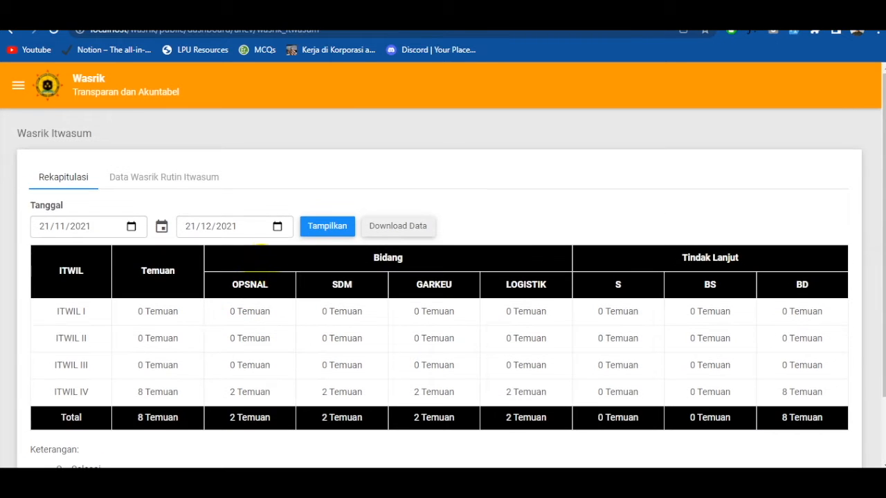
# - Show the Data Wasrik Rutin Itwasum list and open the document details of the ROSARPRAS POLDA record
pyautogui.click(179, 177)
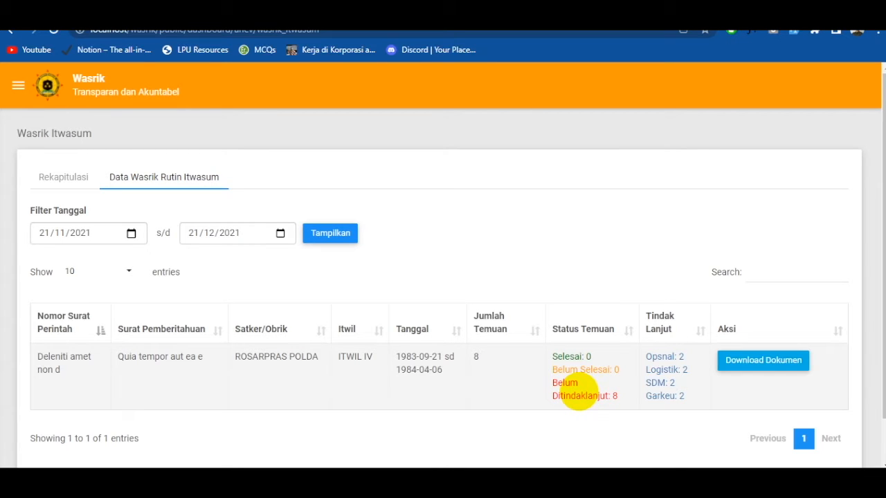
pyautogui.moveTo(155, 357); pyautogui.dragTo(447, 366)
pyautogui.click(478, 365)
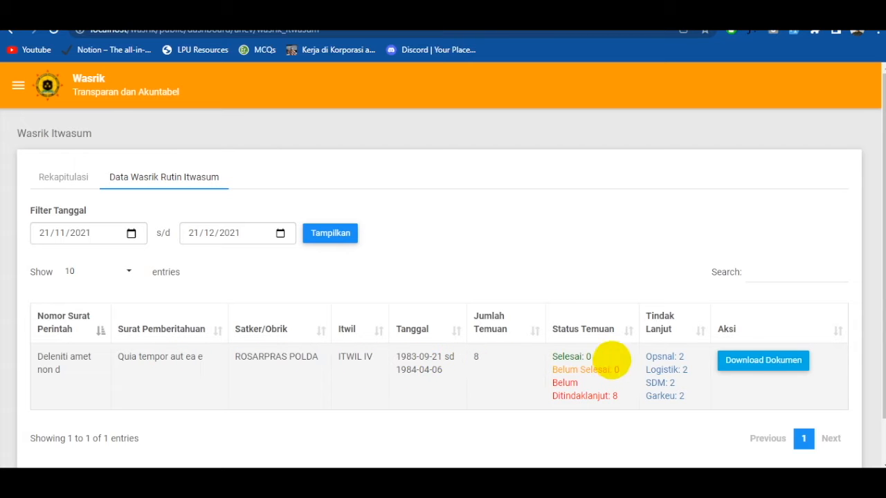
pyautogui.click(769, 364)
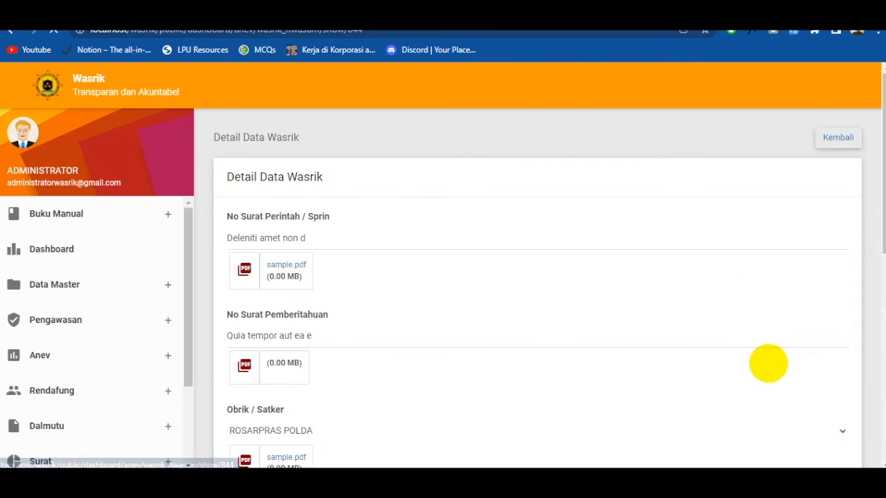
pyautogui.scroll(-3, 634, 349)
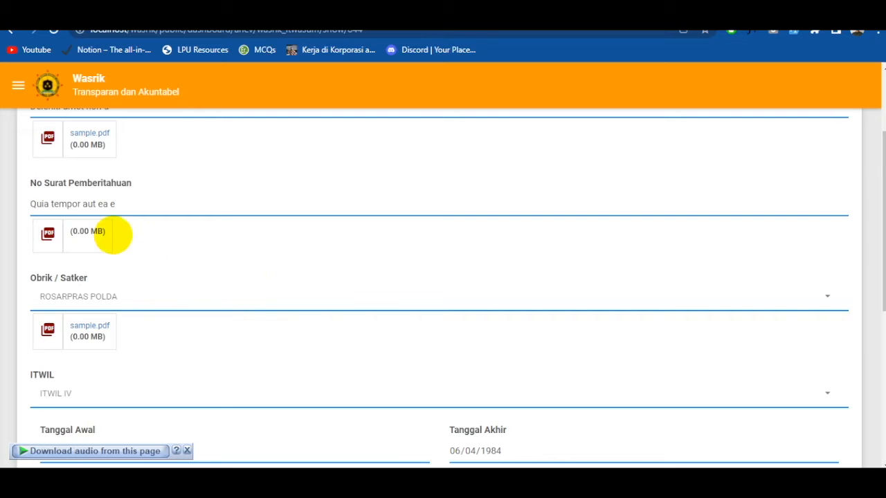
# - Open the Wasrik Itwasda recap in the Anev section and review its findings per Bidang
pyautogui.click(16, 86)
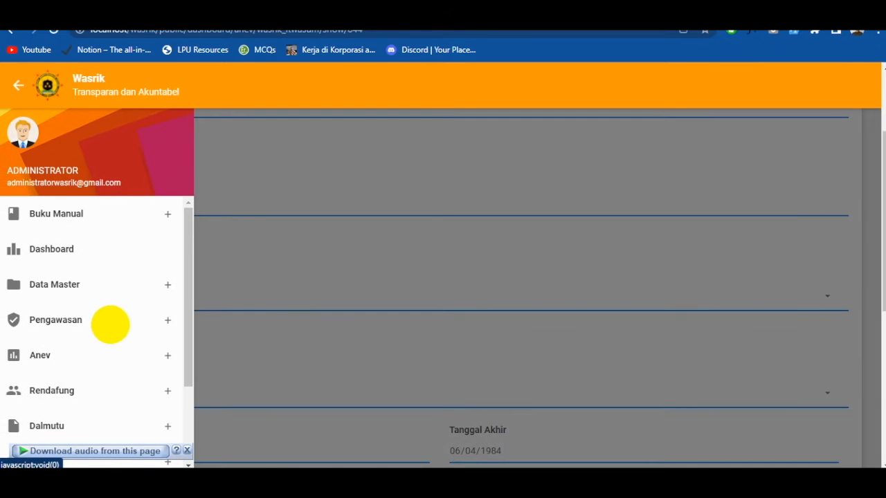
pyautogui.click(117, 359)
pyautogui.click(91, 406)
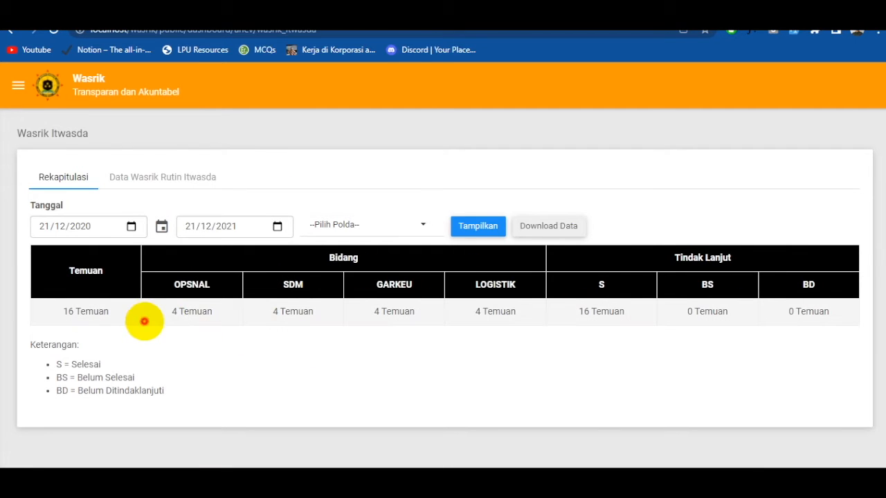
pyautogui.moveTo(189, 312); pyautogui.dragTo(277, 312)
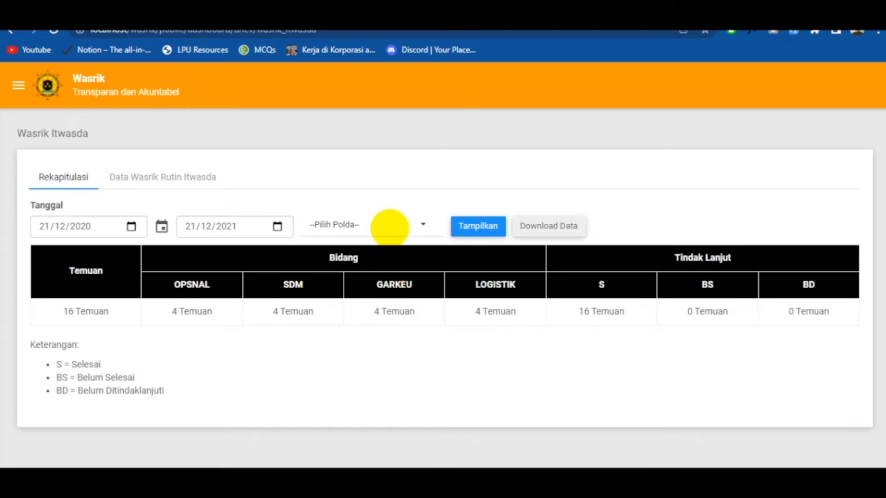
# - Filter the Wasrik Itwasda recap by Polda Jawa Barat and display the results
pyautogui.click(390, 226)
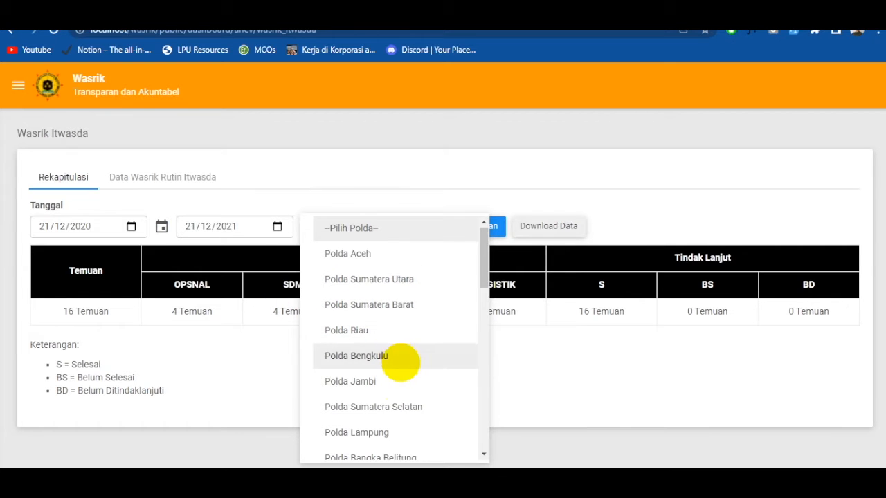
pyautogui.scroll(-2, 391, 357)
pyautogui.scroll(1, 400, 357)
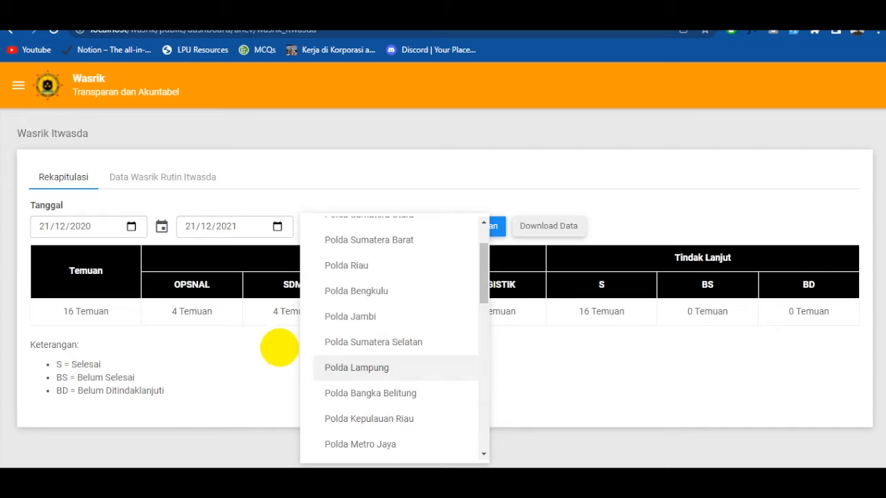
pyautogui.click(376, 317)
pyautogui.click(376, 221)
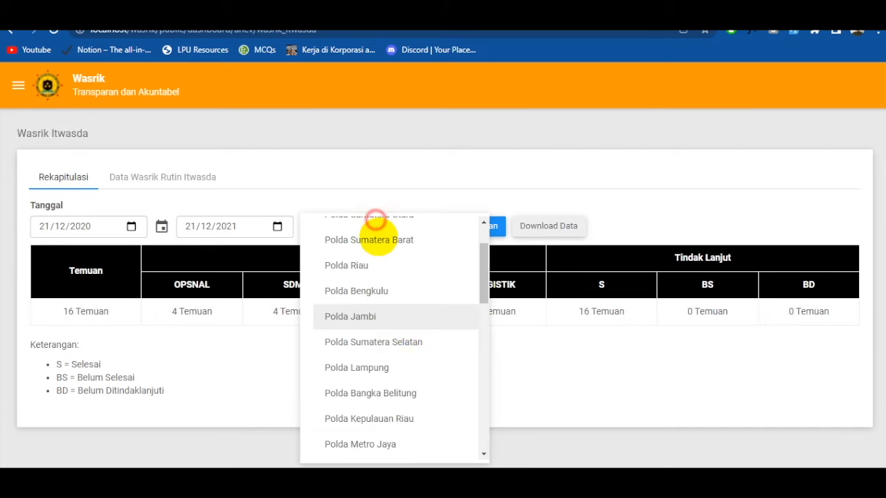
pyautogui.scroll(-2, 412, 357)
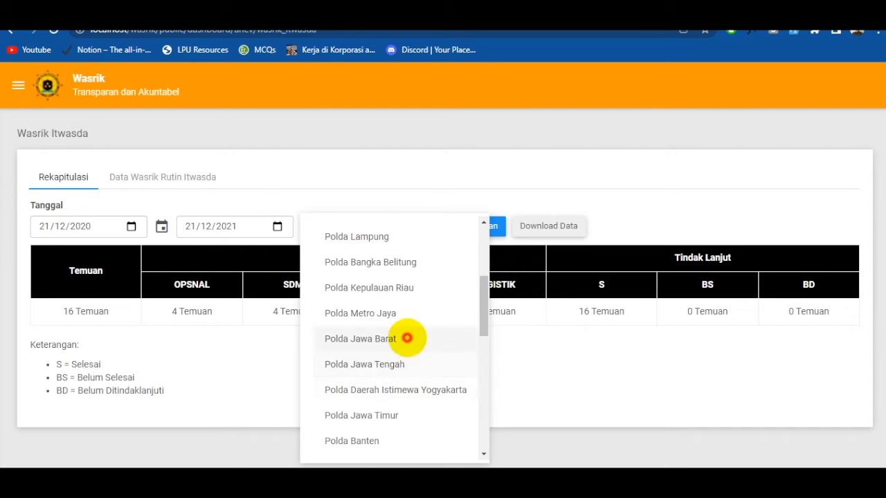
pyautogui.click(405, 337)
pyautogui.click(488, 227)
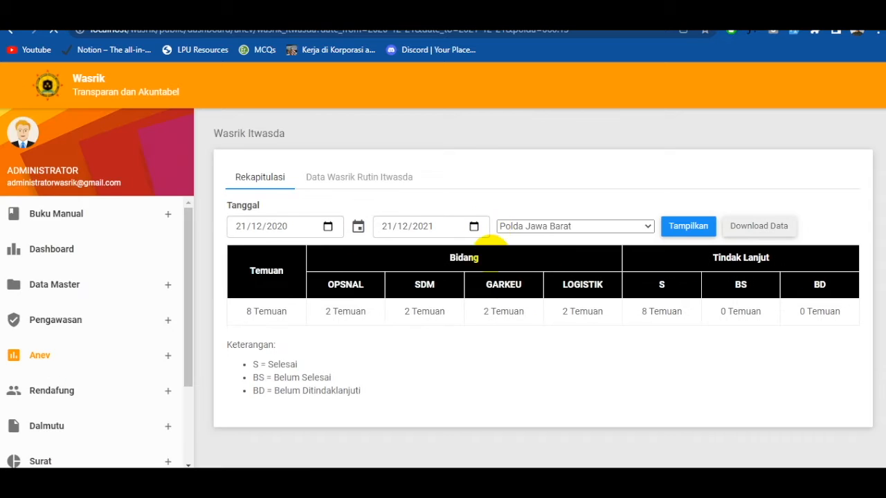
# - Review the filtered recap and the finding status in the Data Wasrik Rutin Itwasda list
pyautogui.moveTo(167, 312); pyautogui.dragTo(374, 312)
pyautogui.click(439, 317)
pyautogui.click(184, 175)
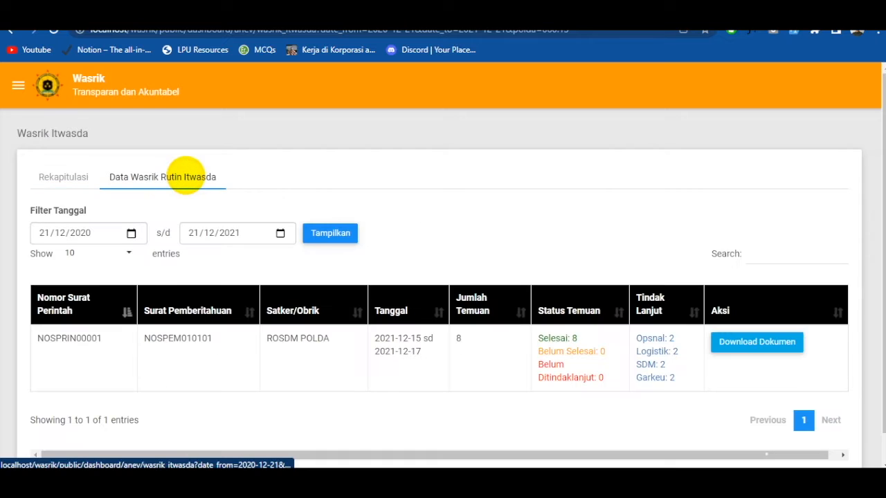
pyautogui.moveTo(578, 352); pyautogui.dragTo(516, 344)
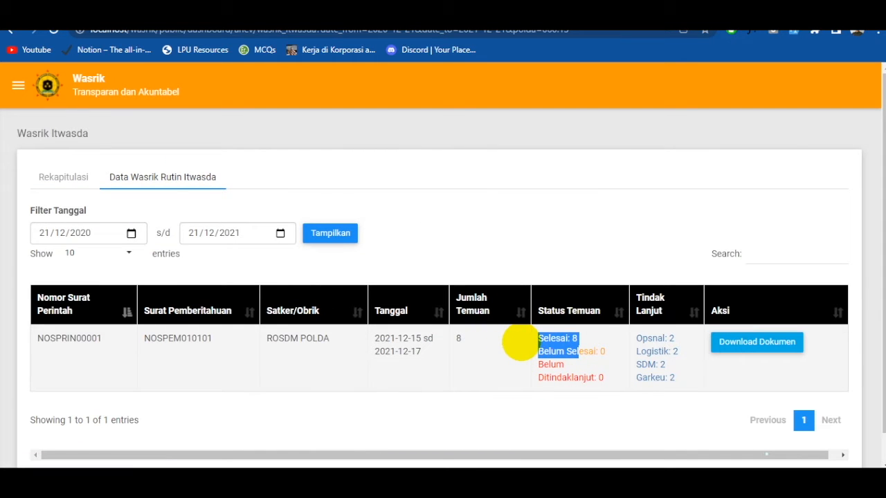
pyautogui.click(578, 366)
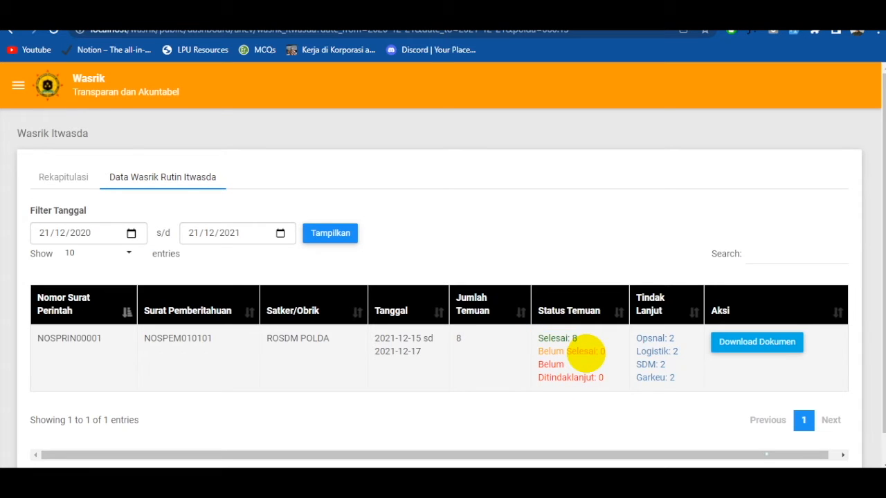
# - Open the Wasrik PNBP recap in the Anev section and examine the findings per ITWIL and their Tindak Lanjut status
pyautogui.click(22, 87)
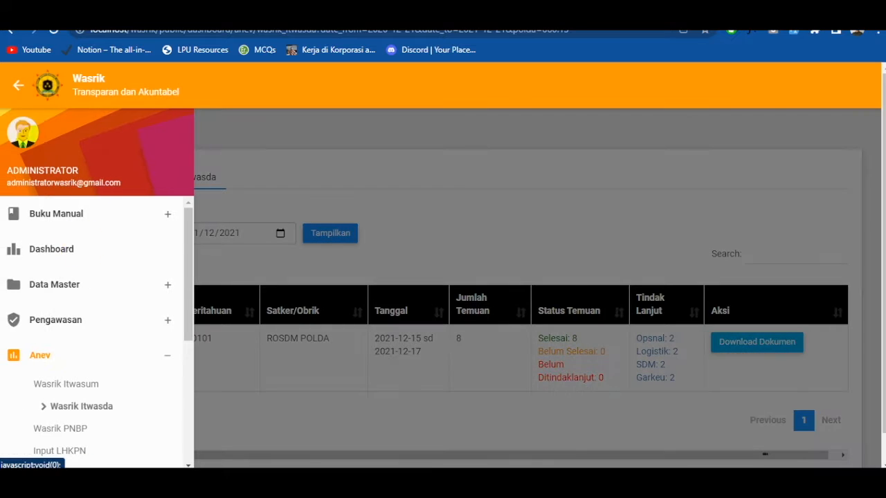
pyautogui.scroll(-1, 82, 365)
pyautogui.click(80, 363)
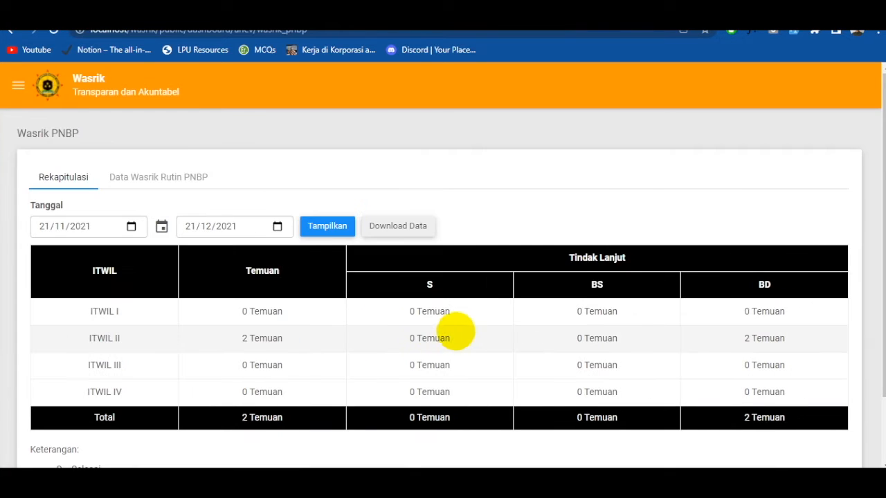
pyautogui.moveTo(642, 319); pyautogui.dragTo(547, 322)
pyautogui.click(380, 318)
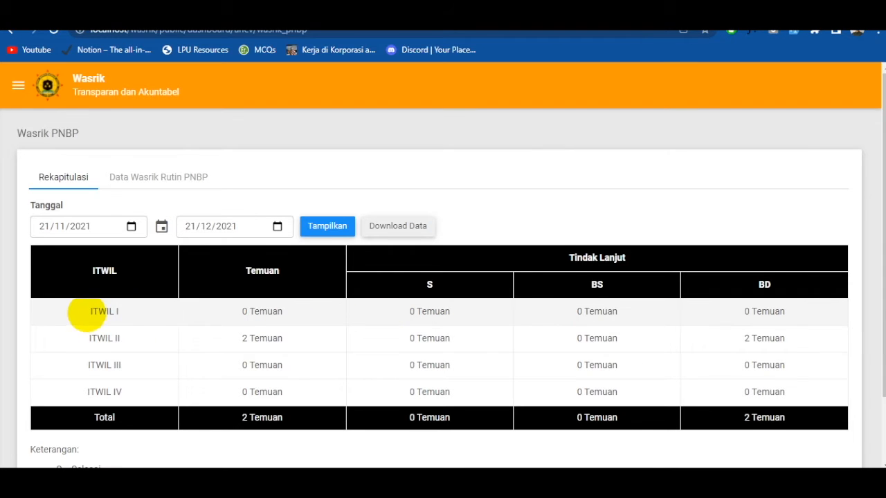
pyautogui.moveTo(86, 313); pyautogui.dragTo(128, 313)
pyautogui.moveTo(101, 392); pyautogui.dragTo(84, 392)
pyautogui.click(358, 323)
pyautogui.moveTo(404, 314); pyautogui.dragTo(653, 311)
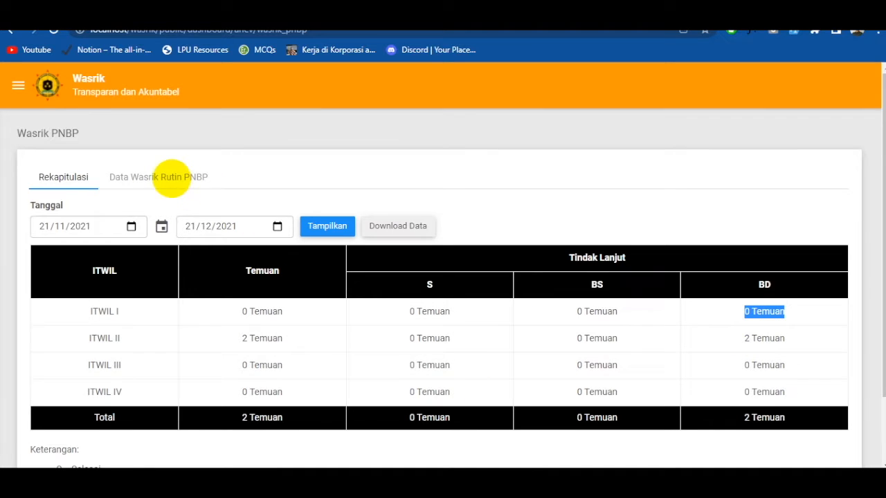
# - Show the Data Wasrik Rutin PNBP list and review the finding status of the POLRES PASIR record
pyautogui.click(173, 178)
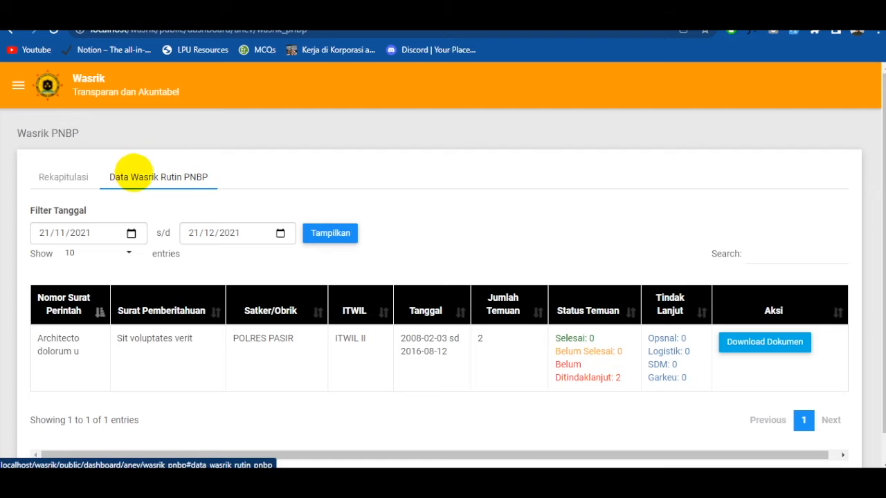
pyautogui.click(18, 86)
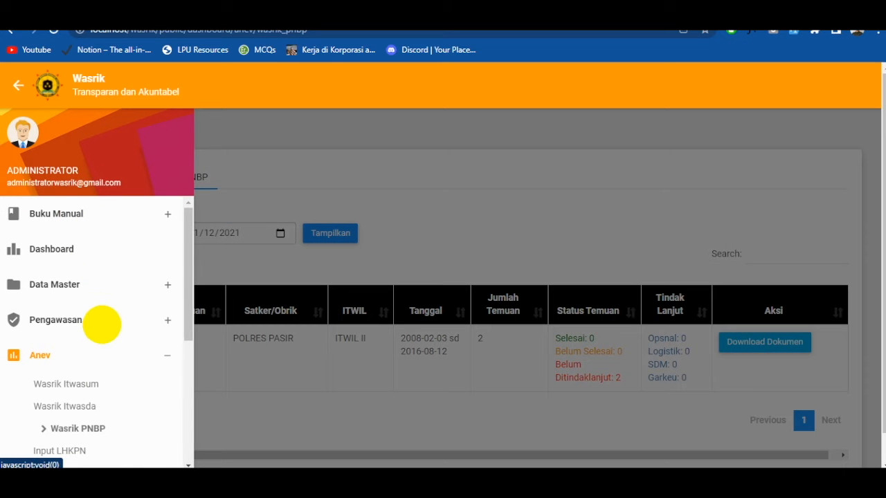
pyautogui.click(507, 234)
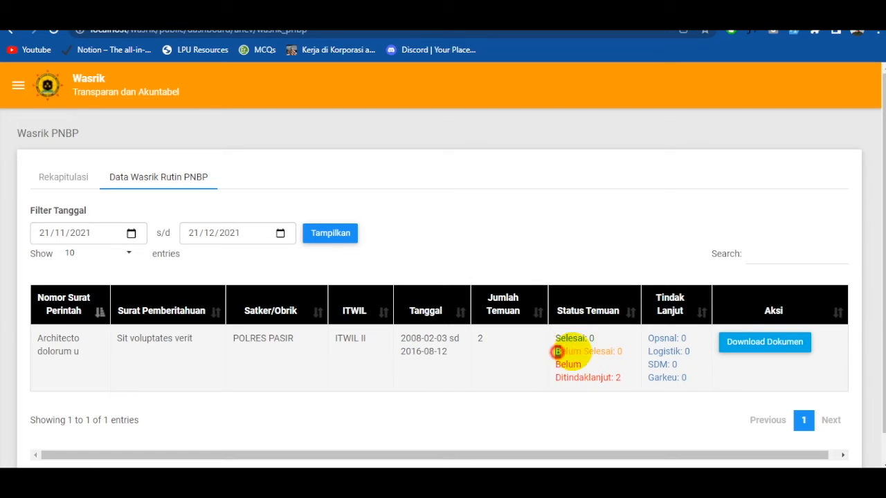
pyautogui.moveTo(557, 352); pyautogui.dragTo(620, 351)
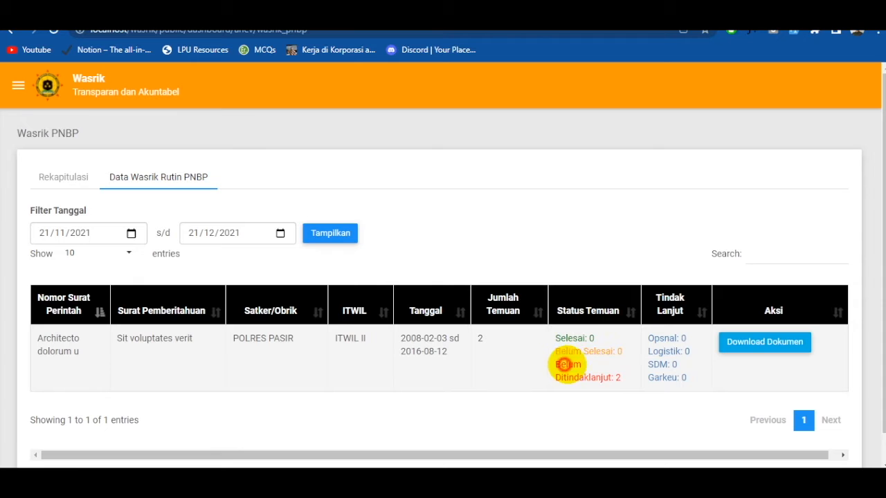
pyautogui.moveTo(566, 365); pyautogui.dragTo(618, 378)
# - Open the POLRES PASIR record's document details and view its Dokumen 4 Bidang section
pyautogui.click(766, 342)
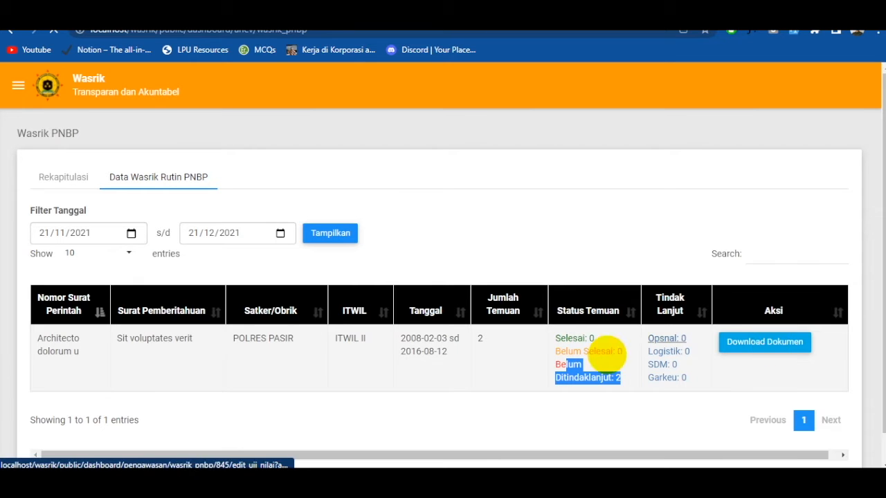
pyautogui.scroll(-10, 596, 358)
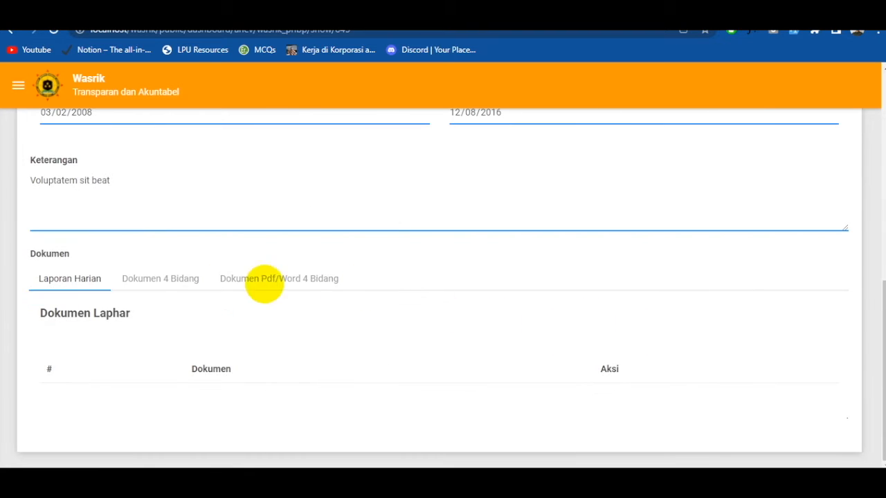
pyautogui.click(182, 280)
pyautogui.scroll(-1, 178, 283)
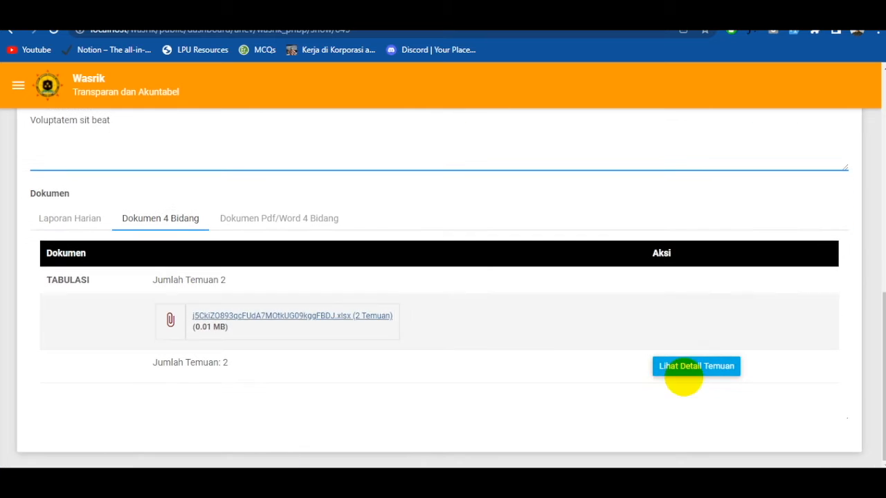
pyautogui.scroll(5, 713, 370)
# - Open the Input LHKPN page in the Anev section
pyautogui.click(19, 85)
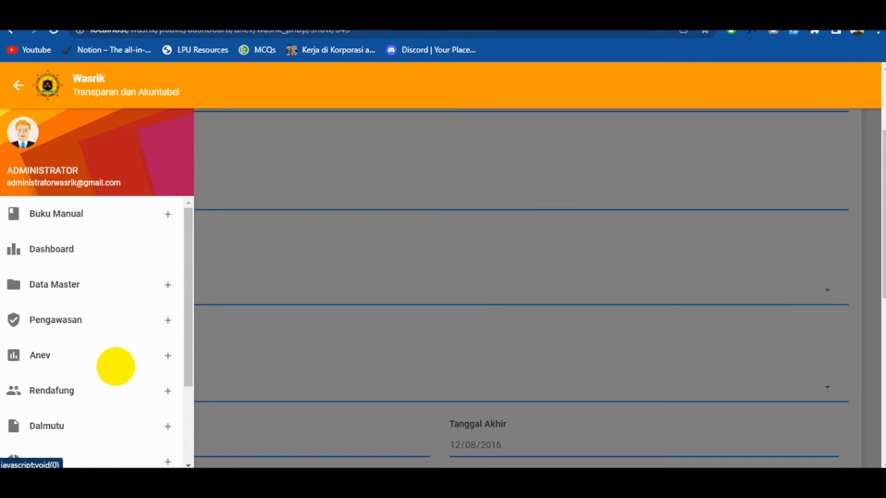
pyautogui.click(125, 347)
pyautogui.scroll(-1, 114, 360)
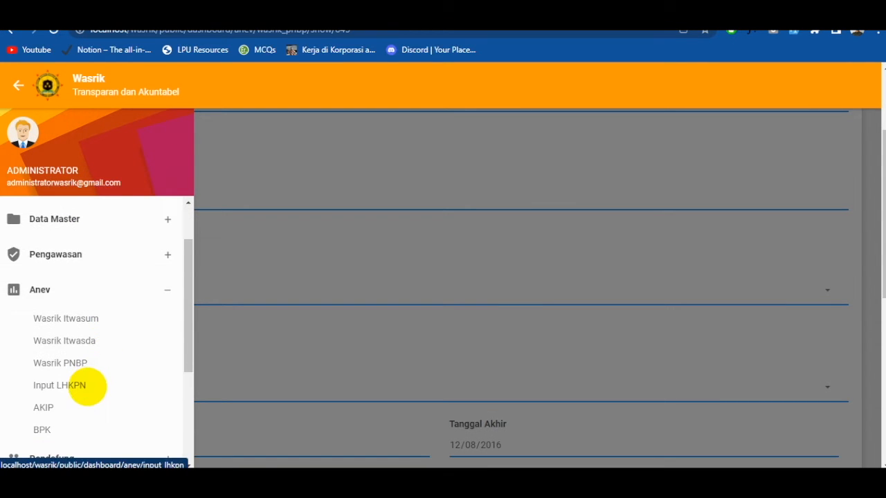
pyautogui.click(87, 385)
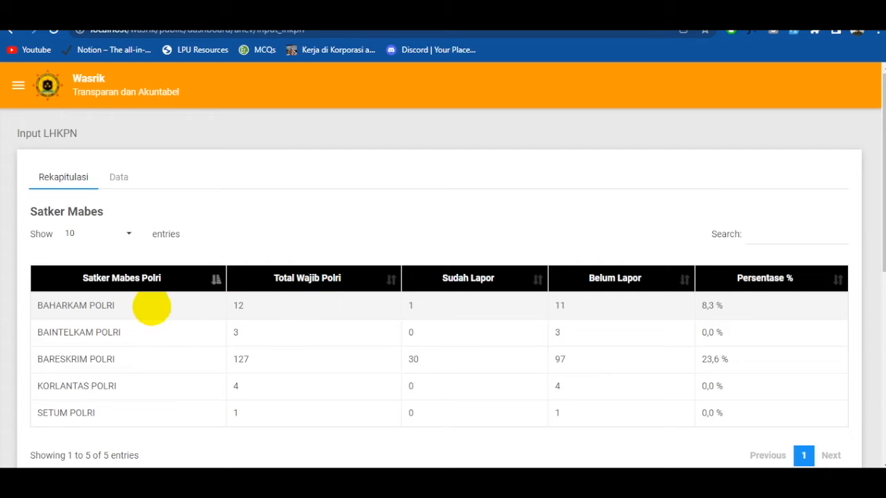
# - Review the Satker Mabes recap, checking the reported and unreported figures and the percentage of each unit
pyautogui.scroll(-2, 146, 279)
pyautogui.scroll(-3, 148, 277)
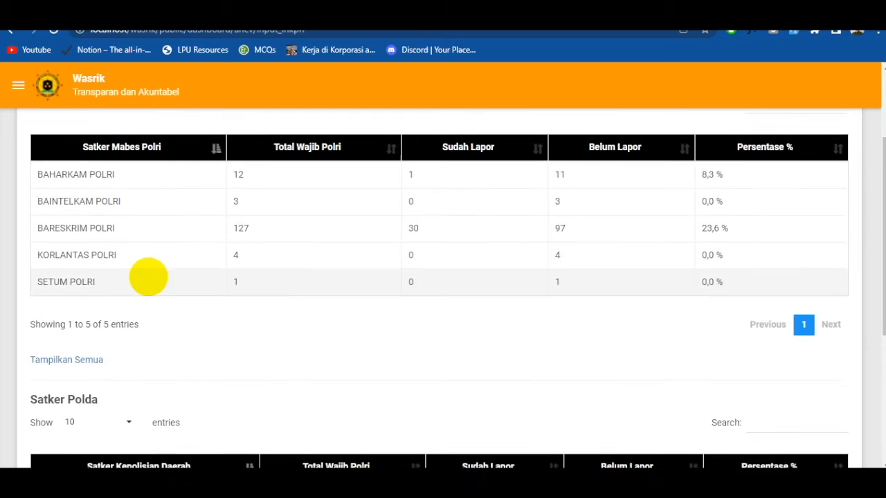
pyautogui.scroll(5, 171, 330)
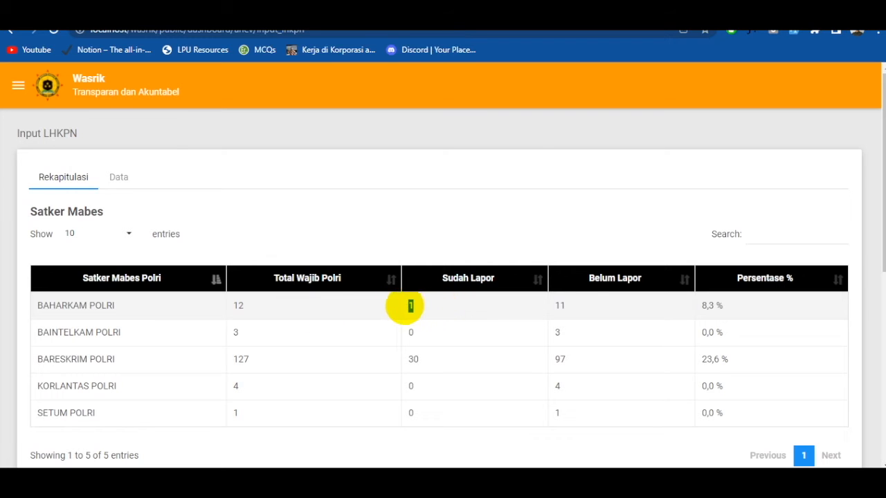
pyautogui.click(749, 307)
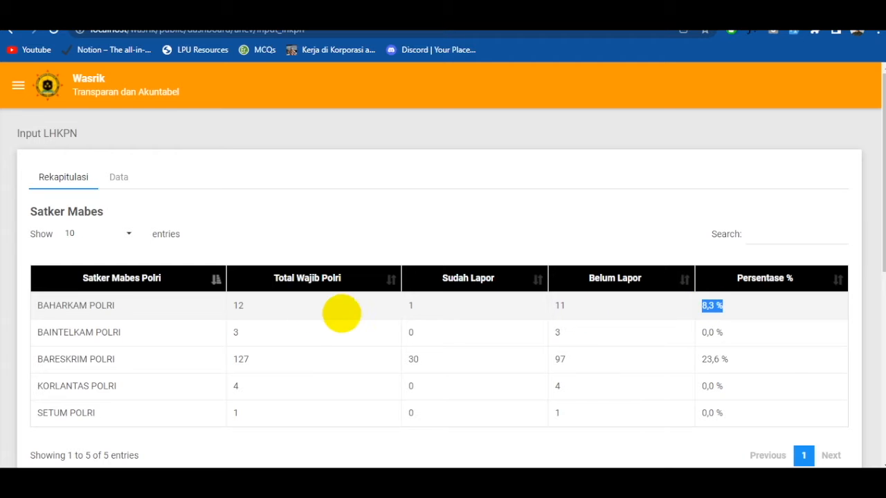
pyautogui.scroll(-1, 685, 311)
pyautogui.click(731, 261)
pyautogui.scroll(1, 561, 312)
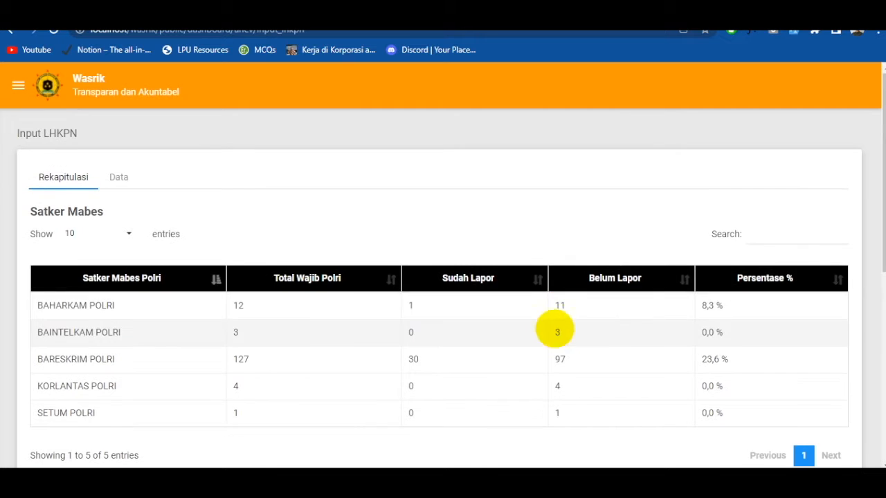
# - Show the Input LHKPN data list and examine the uploaded periods and their Baris Data values
pyautogui.click(122, 180)
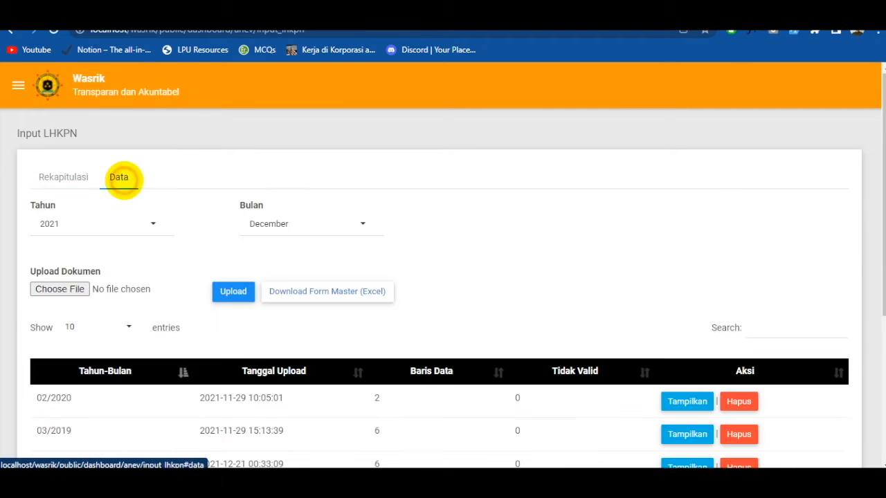
pyautogui.scroll(-3, 277, 350)
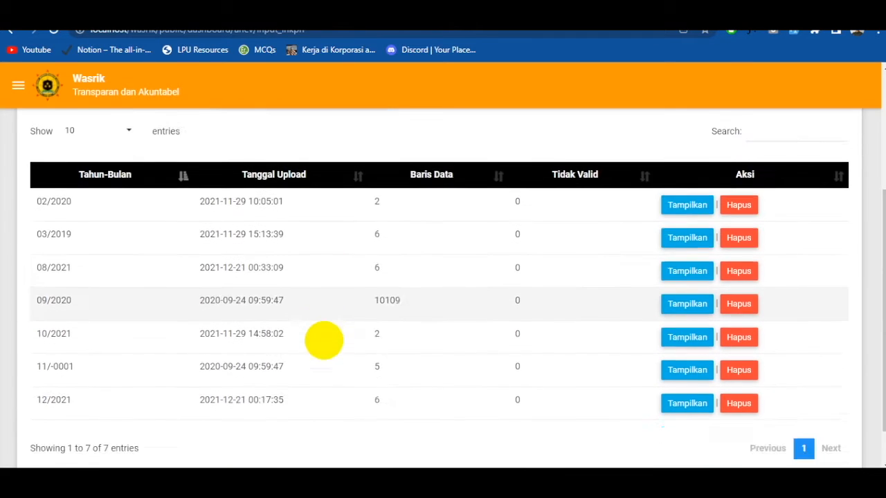
pyautogui.scroll(3, 323, 339)
pyautogui.scroll(-2, 422, 376)
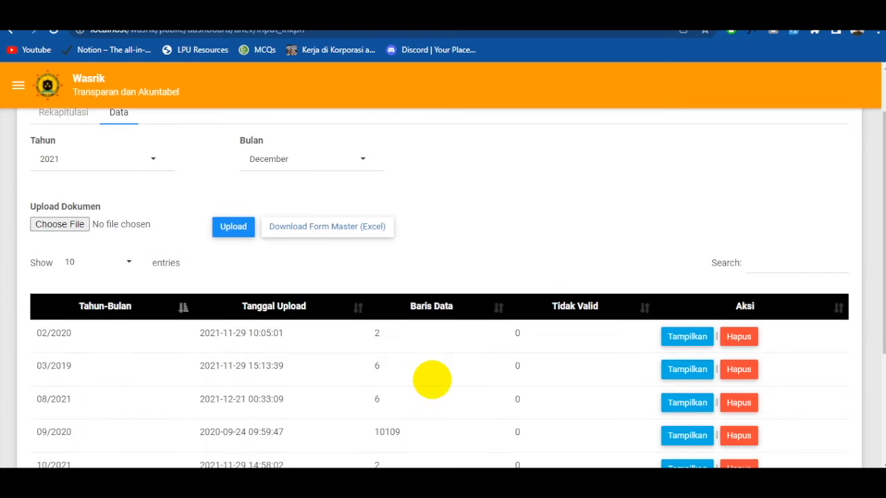
pyautogui.moveTo(451, 332); pyautogui.dragTo(377, 335)
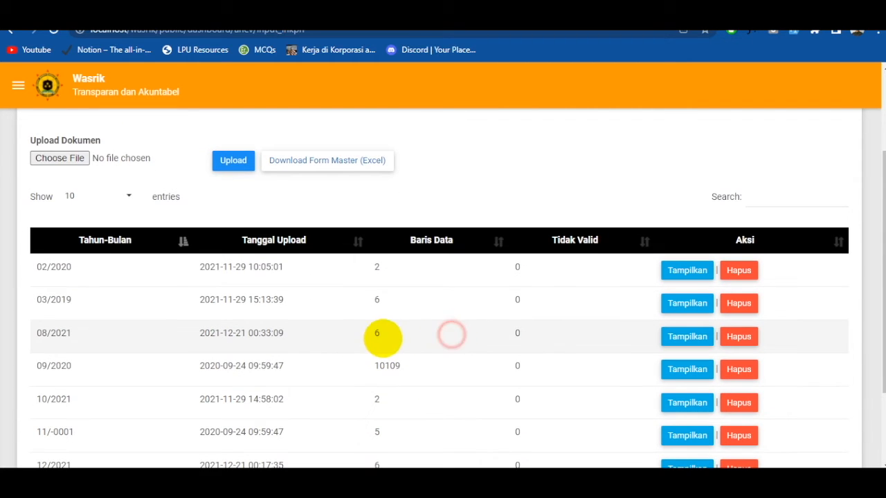
# - Display the details of the 08/2021 LHKPN upload, review each person's Status Pelaporan, and return to Input LHKPN
pyautogui.click(687, 337)
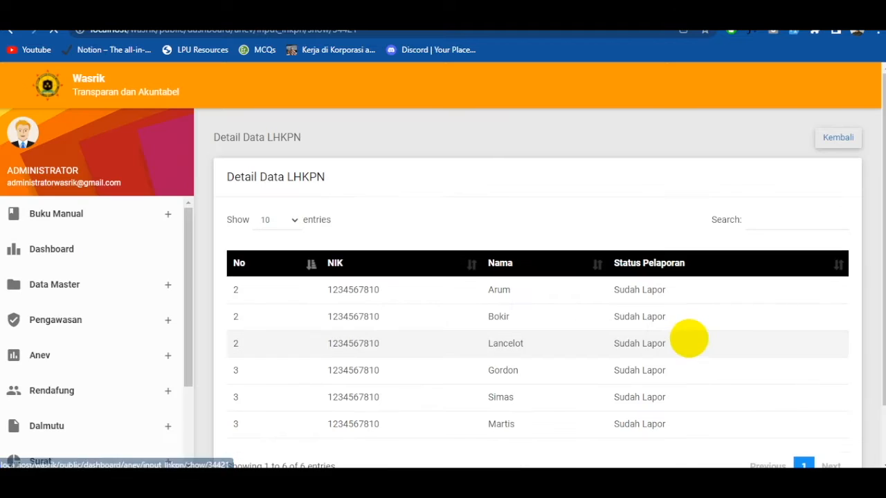
pyautogui.click(614, 294)
pyautogui.moveTo(538, 294); pyautogui.dragTo(616, 295)
pyautogui.click(606, 326)
pyautogui.moveTo(127, 298); pyautogui.dragTo(631, 417)
pyautogui.click(839, 133)
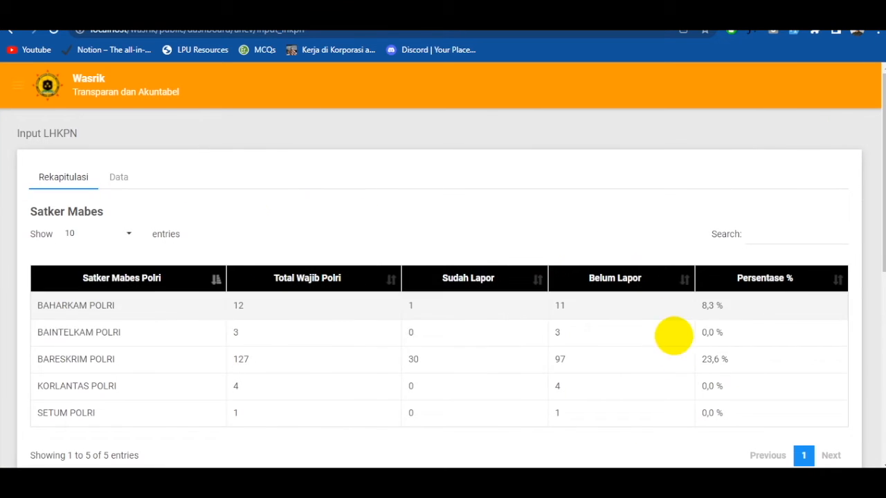
# - In the Input LHKPN data section, set the upload period to year 2021 and month January
pyautogui.click(123, 178)
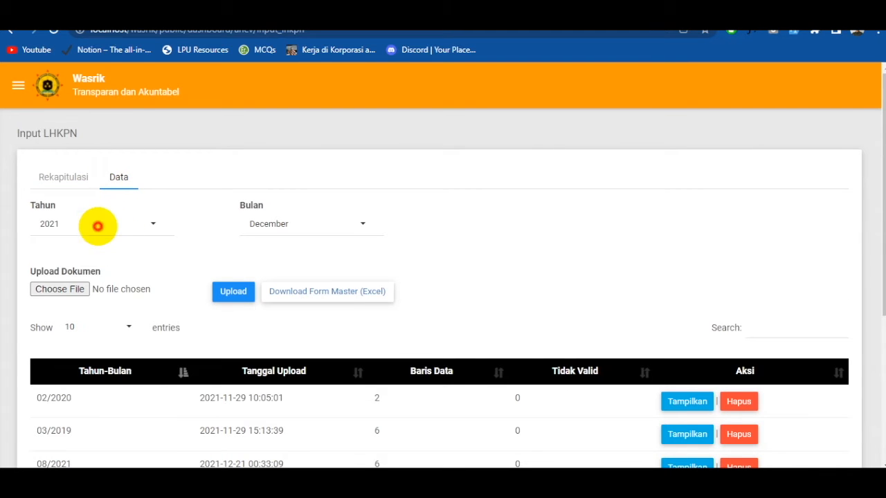
pyautogui.click(97, 225)
pyautogui.click(308, 234)
pyautogui.click(310, 225)
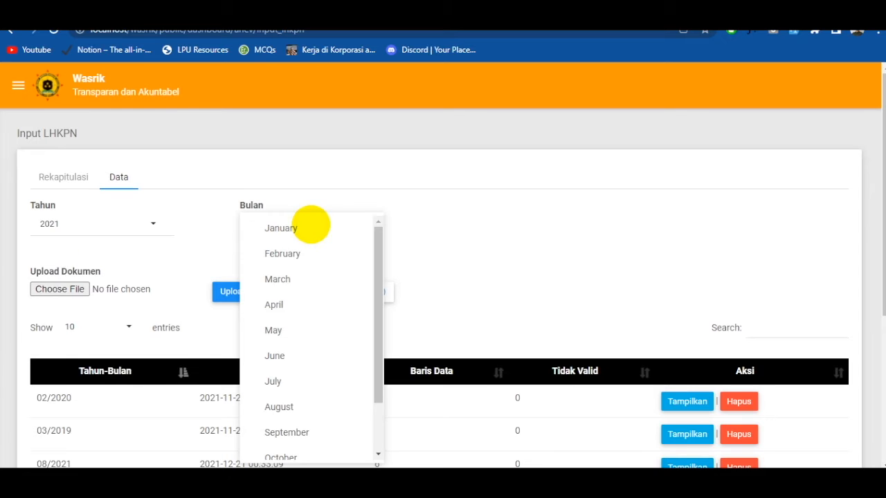
pyautogui.click(514, 227)
pyautogui.click(91, 225)
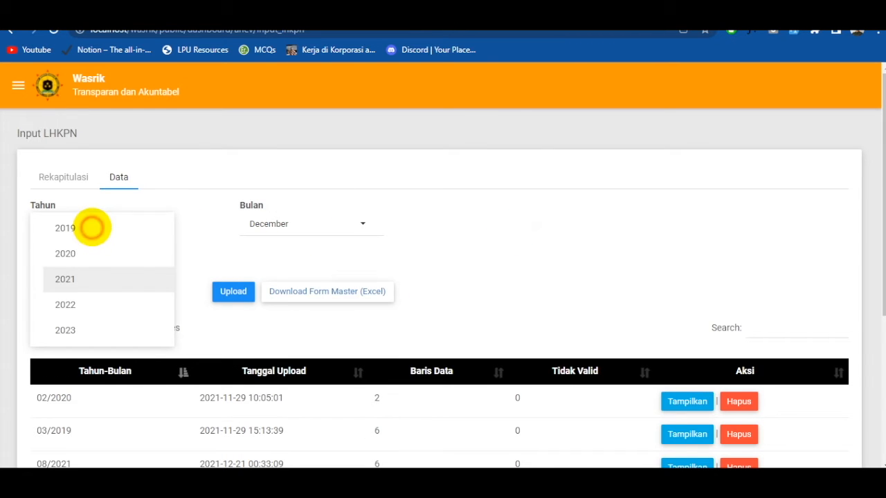
pyautogui.click(85, 278)
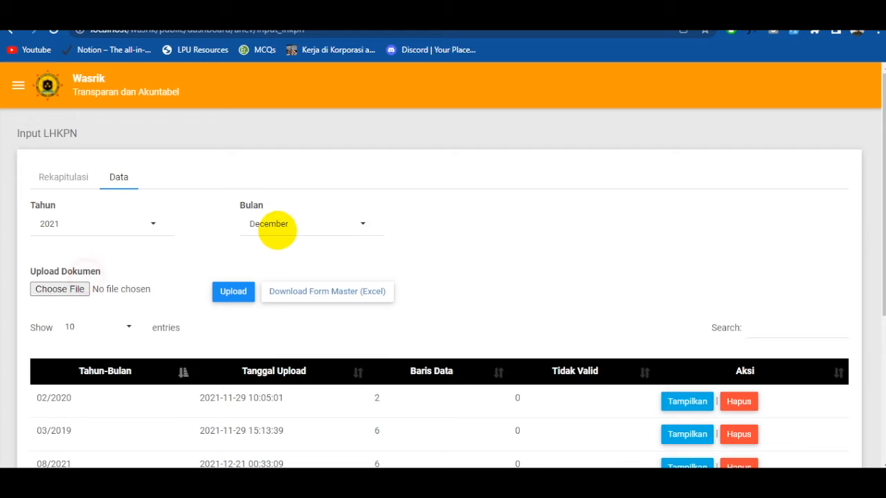
pyautogui.click(278, 229)
pyautogui.click(312, 232)
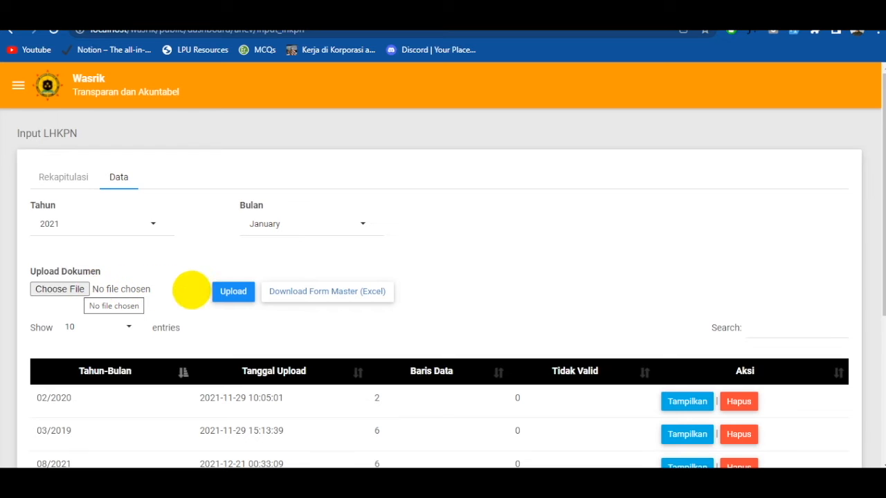
# - Download the LHKPN Excel form master and upload the form file from the Downloads folder
pyautogui.click(286, 291)
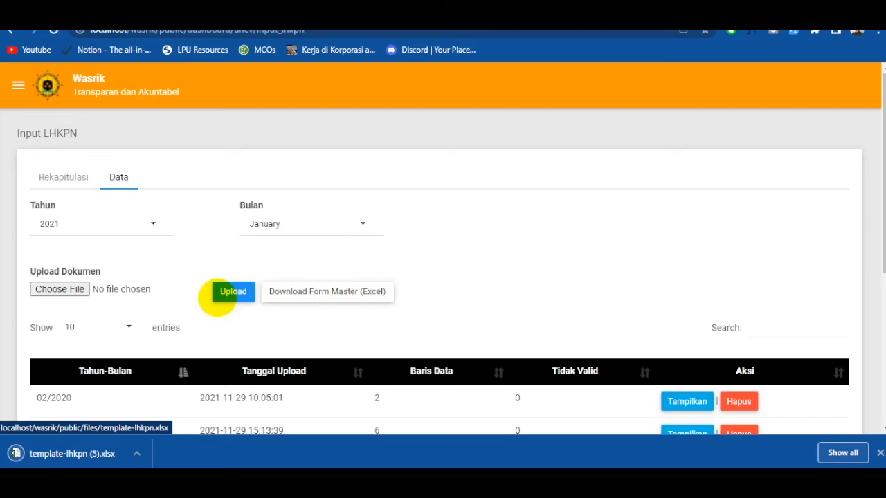
pyautogui.click(60, 289)
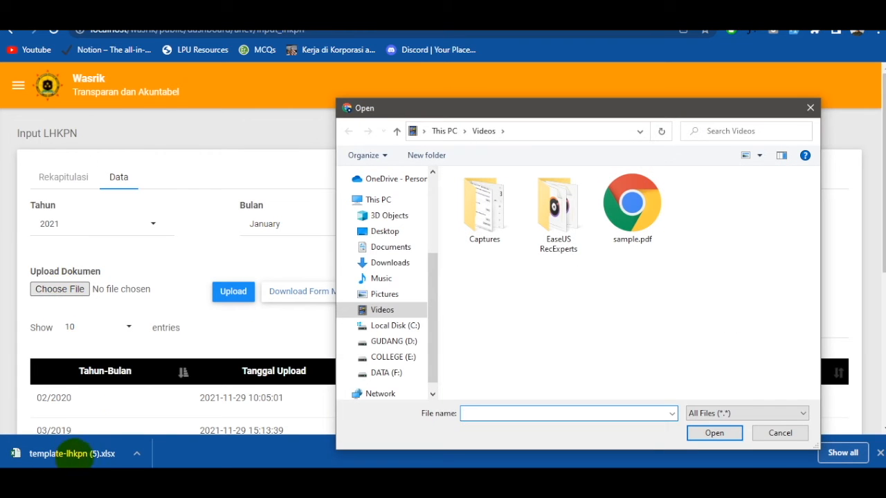
pyautogui.click(390, 263)
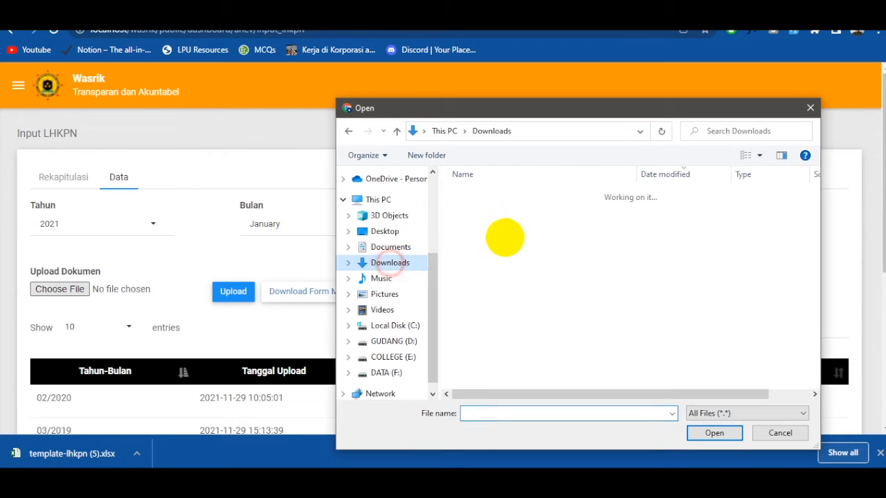
pyautogui.doubleClick(548, 210)
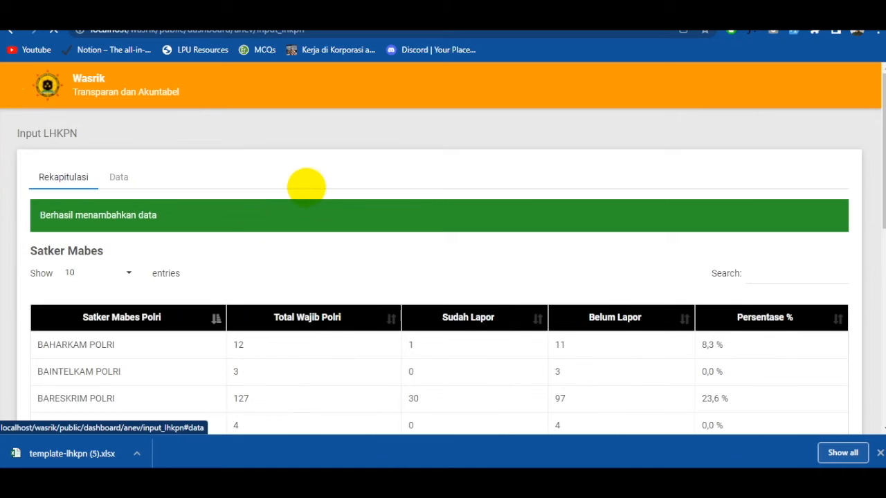
# - Show the Input LHKPN data list again and check the new 01/2021 entry's upload date and row count
pyautogui.click(121, 177)
pyautogui.scroll(-3, 158, 295)
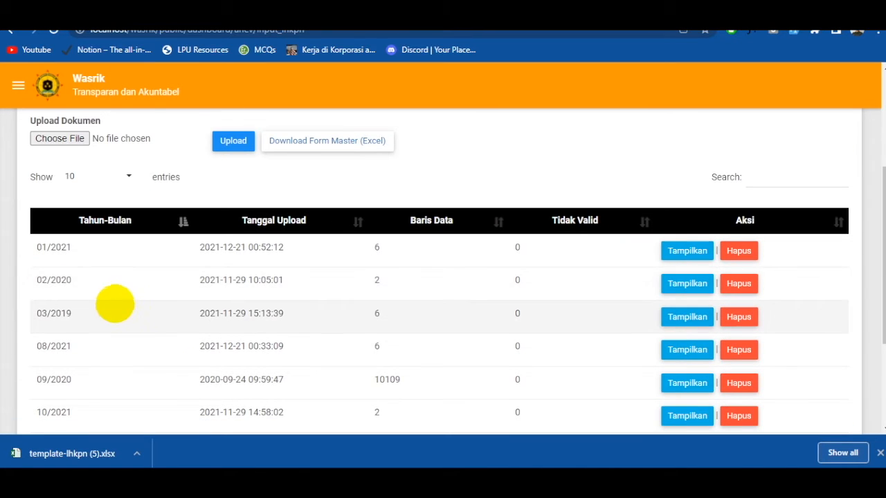
pyautogui.moveTo(56, 247); pyautogui.dragTo(30, 247)
pyautogui.click(214, 249)
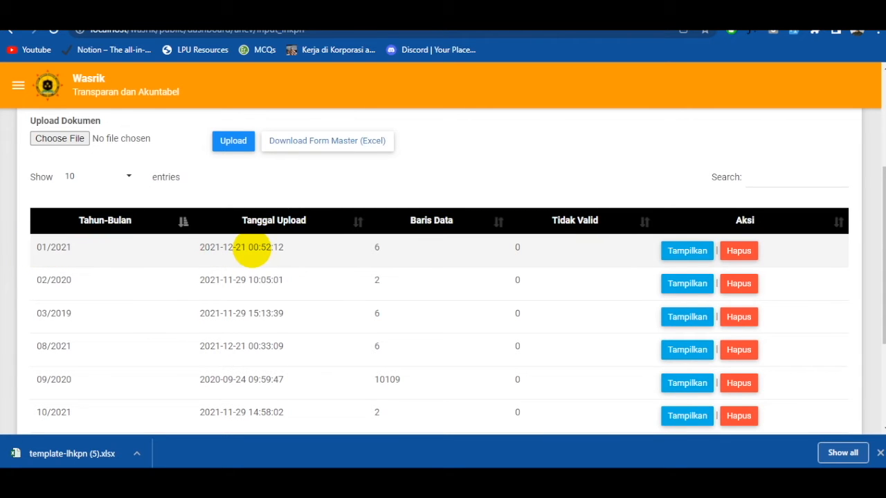
pyautogui.moveTo(264, 250); pyautogui.dragTo(306, 247)
pyautogui.click(372, 244)
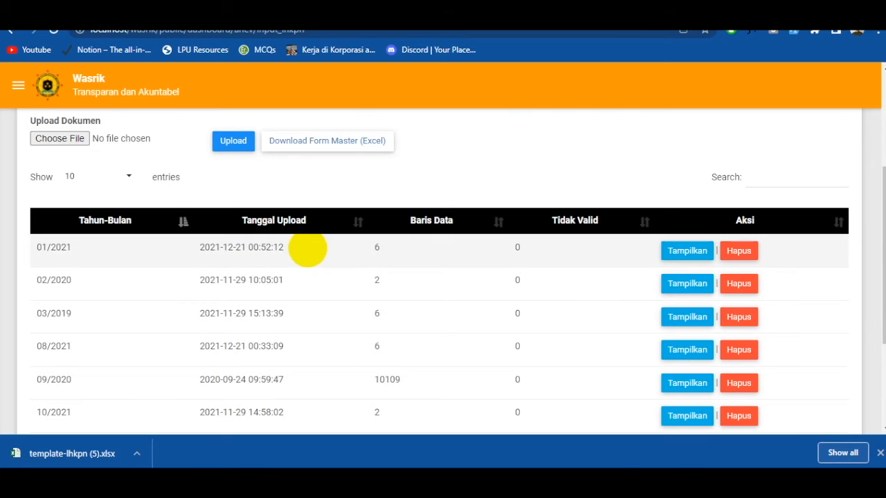
pyautogui.click(371, 248)
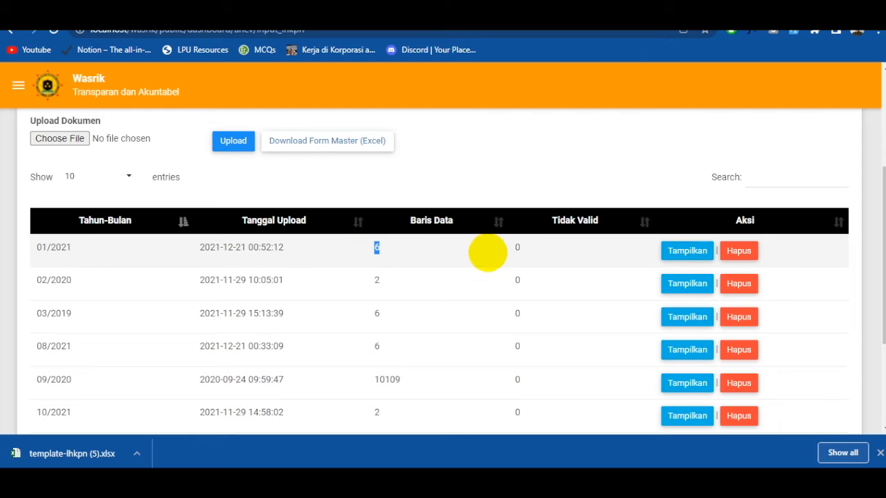
# - Return to the LHKPN Rekapitulasi and review the Satker Mabes table after the upload
pyautogui.scroll(1, 512, 254)
pyautogui.scroll(3, 416, 242)
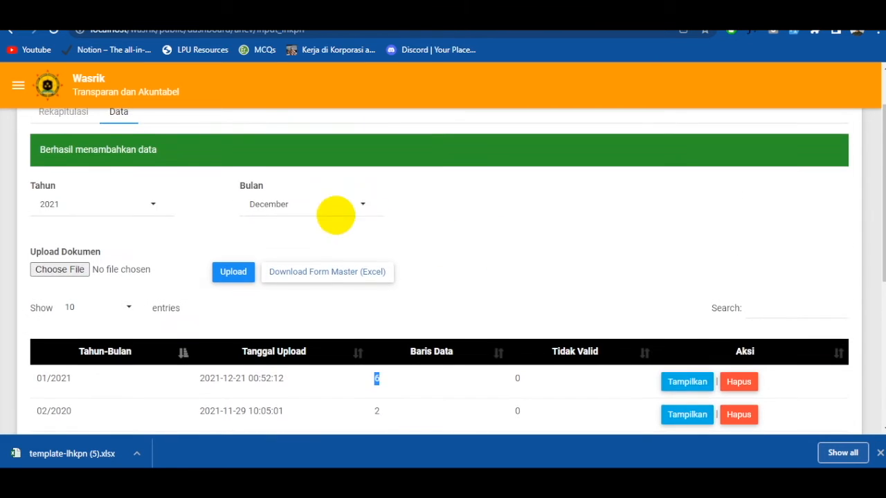
pyautogui.click(64, 177)
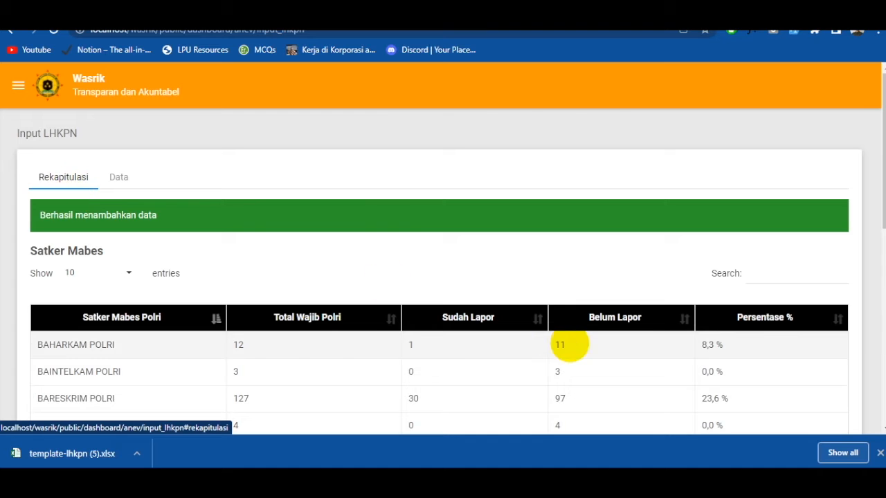
pyautogui.scroll(-2, 554, 340)
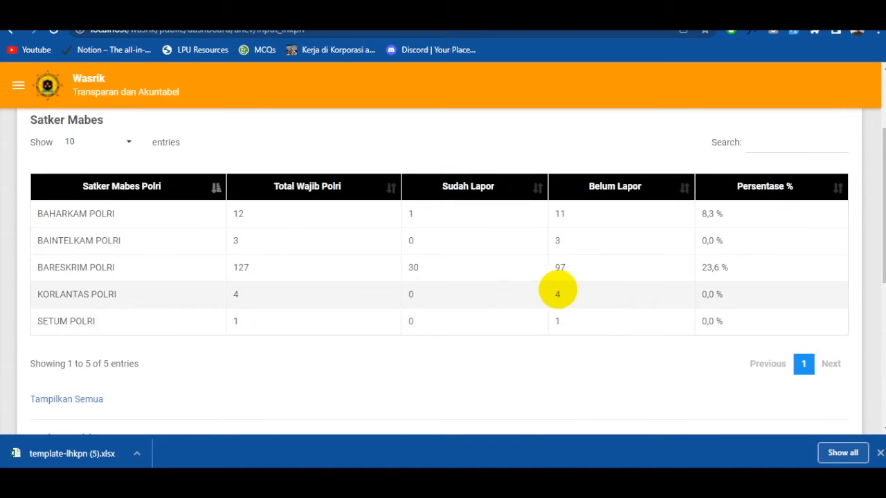
pyautogui.scroll(2, 654, 265)
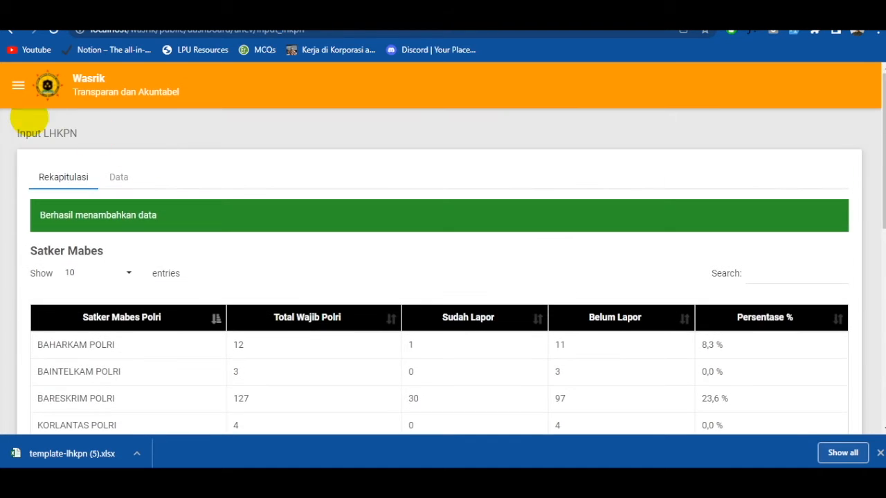
# - Open the AKIP page in the Anev section and view its Akip Kemenpan and Akip Polri sections
pyautogui.click(18, 86)
pyautogui.scroll(-3, 76, 270)
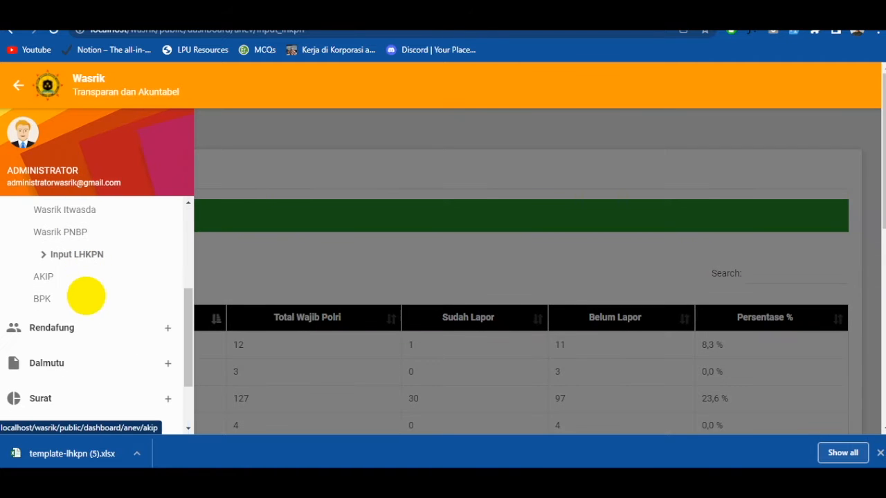
pyautogui.click(64, 278)
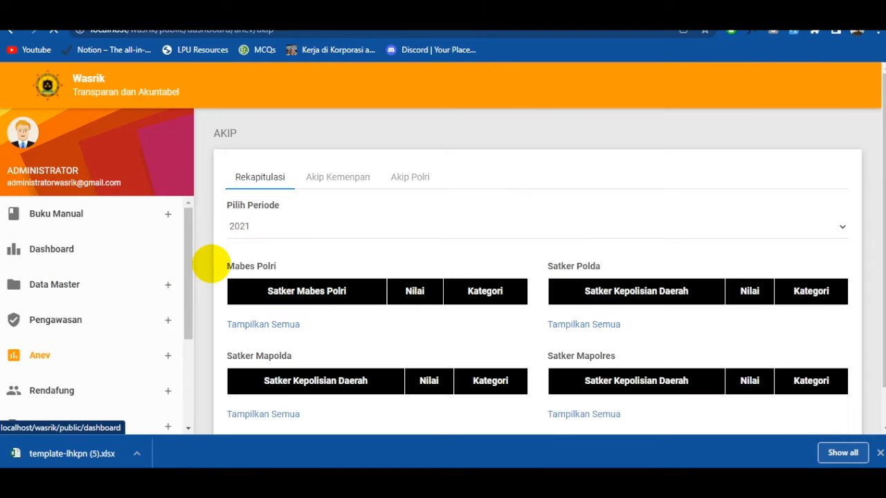
pyautogui.click(141, 177)
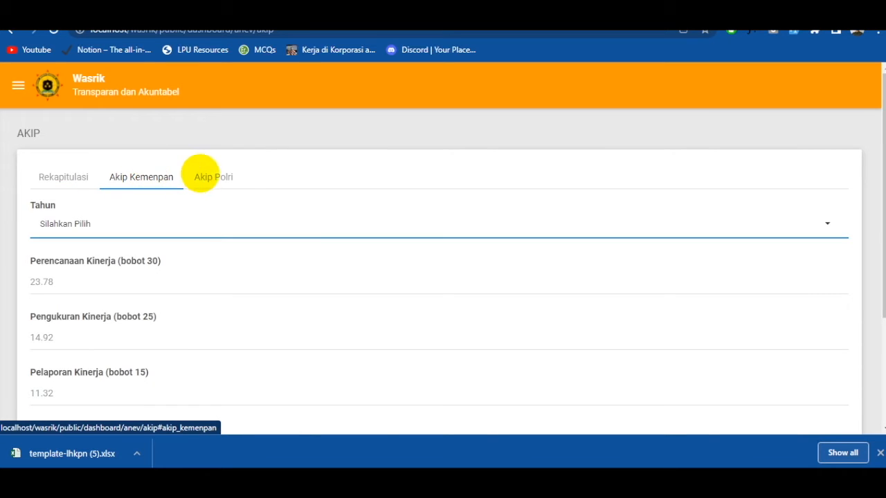
pyautogui.click(214, 176)
# - In the Akip Kemenpan form, choose the year 2013 and enter 23 for Perencanaan Kinerja
pyautogui.click(158, 178)
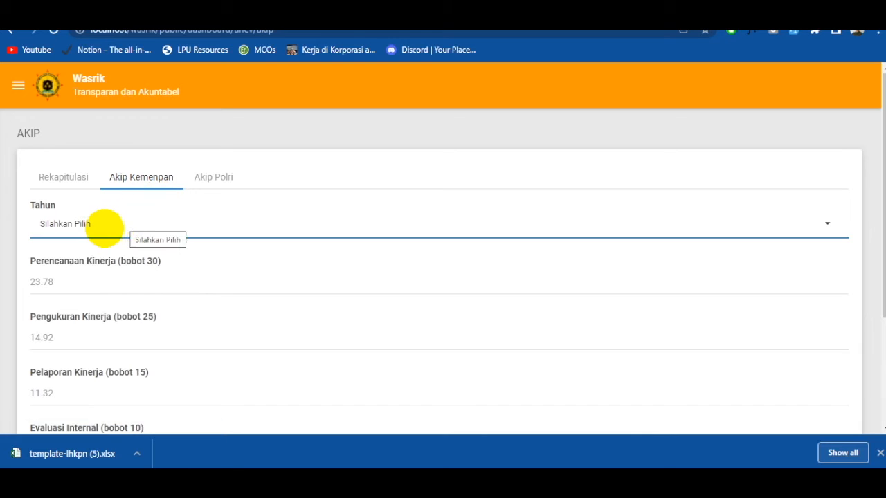
pyautogui.click(104, 228)
pyautogui.scroll(-2, 140, 291)
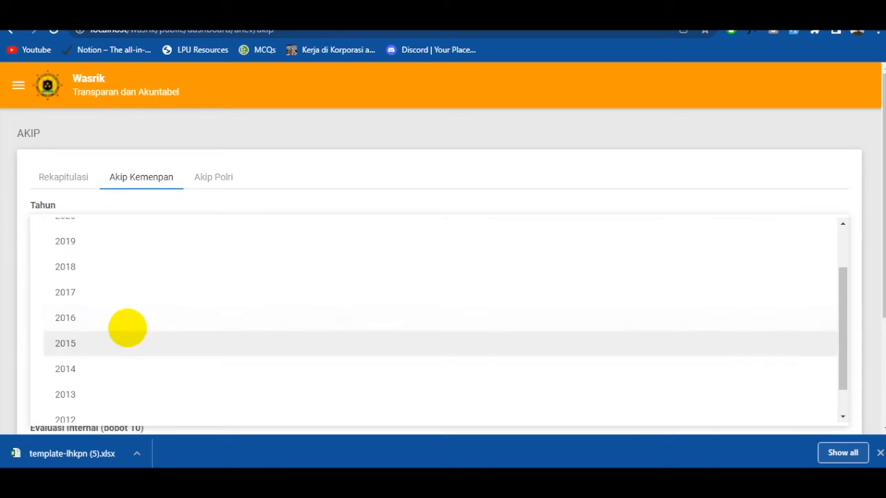
pyautogui.click(100, 391)
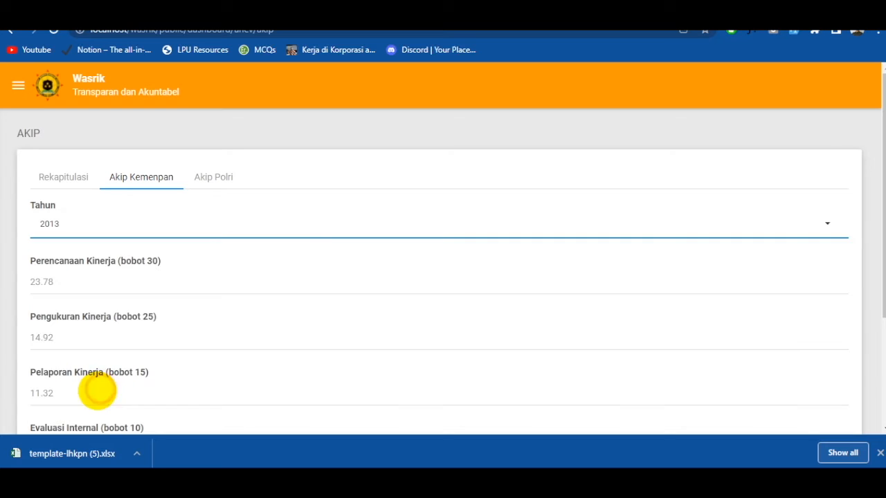
pyautogui.click(56, 281)
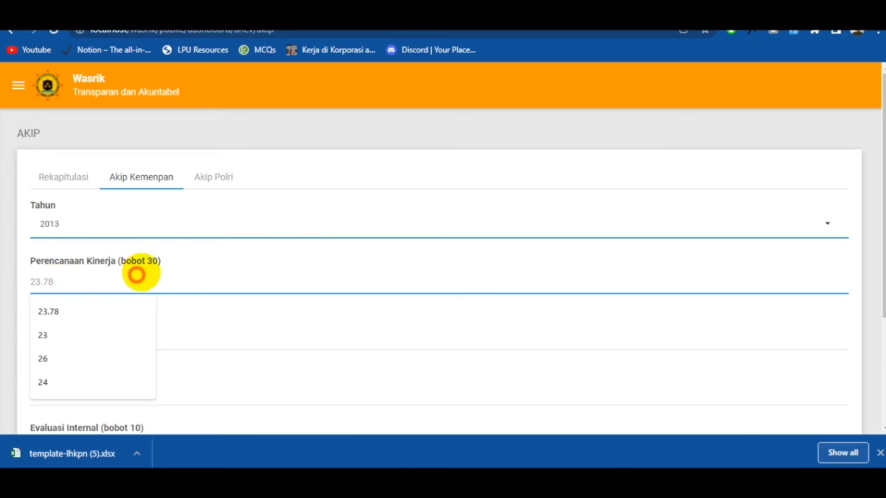
pyautogui.click(169, 260)
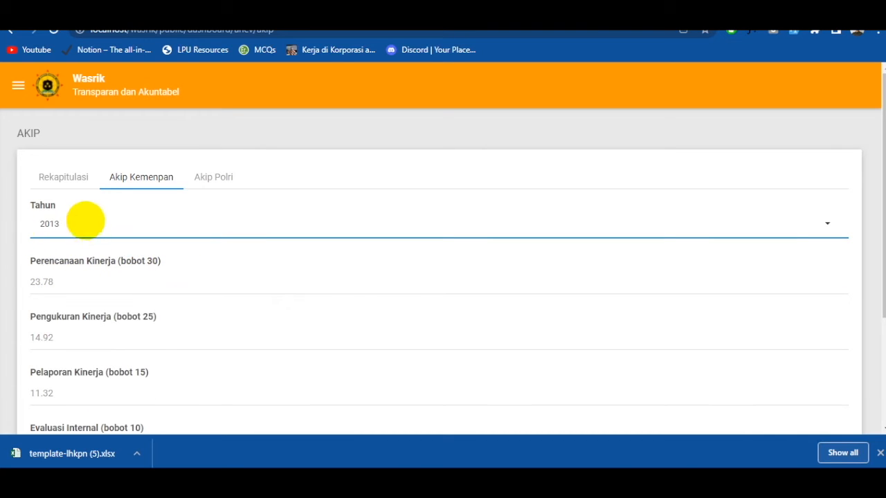
pyautogui.click(60, 281)
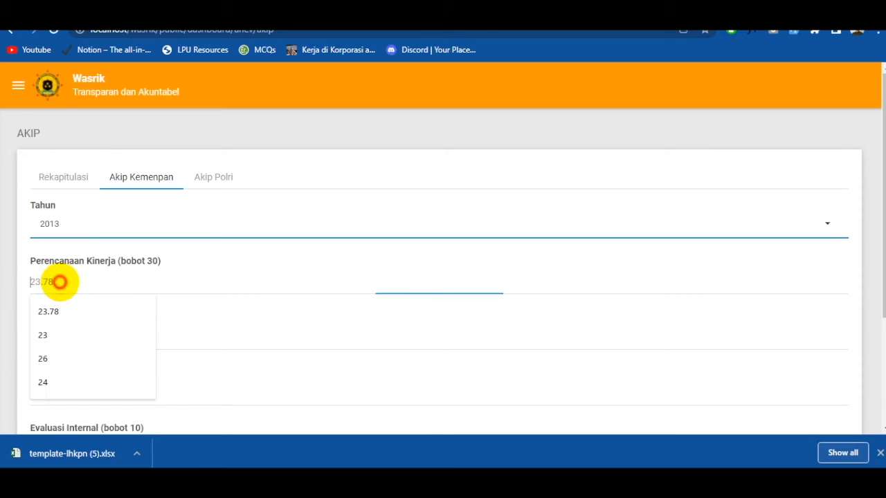
pyautogui.write('23')
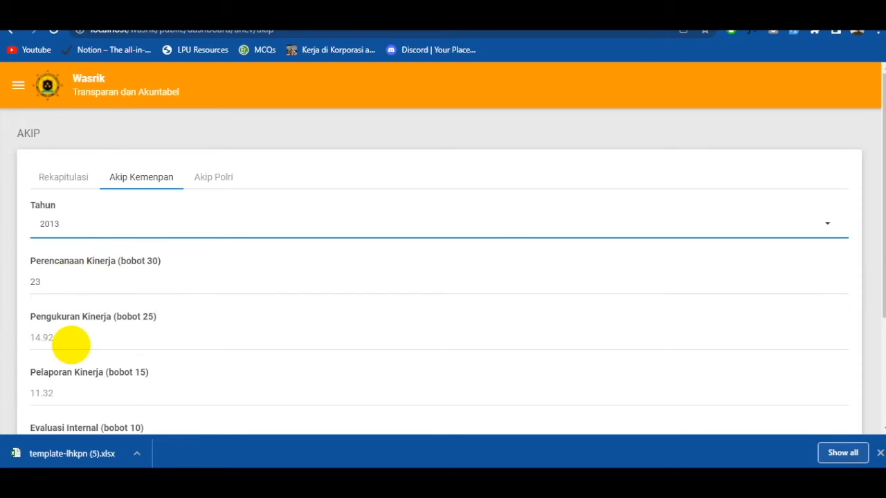
# - Enter 14 for Pengukuran Kinerja and 11 for Pelaporan Kinerja
pyautogui.click(84, 340)
pyautogui.write('4')
pyautogui.click(109, 395)
pyautogui.scroll(-1, 3, 352)
pyautogui.click(113, 330)
pyautogui.write('11')
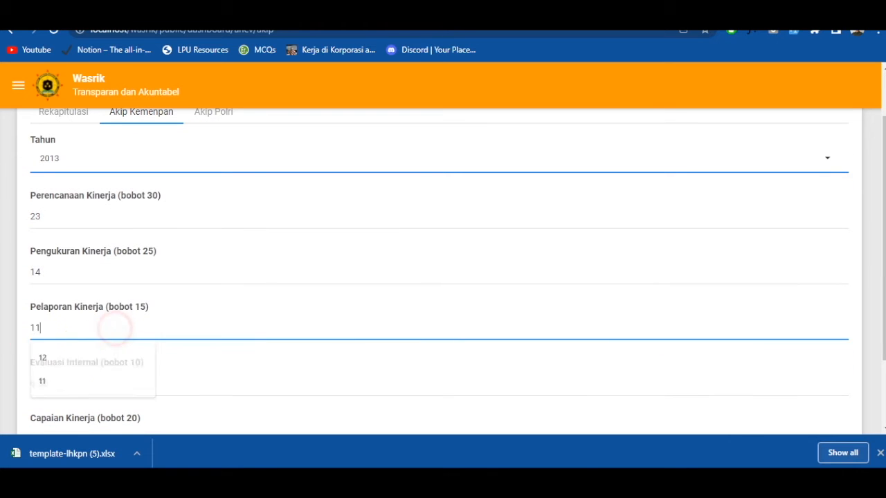
# - Enter 5 for Evaluasi Internal and 14 for Capaian Kinerja, and save the Akip Kemenpan form
pyautogui.click(75, 380)
pyautogui.write('5')
pyautogui.scroll(-1, 123, 399)
pyautogui.click(118, 376)
pyautogui.write('14')
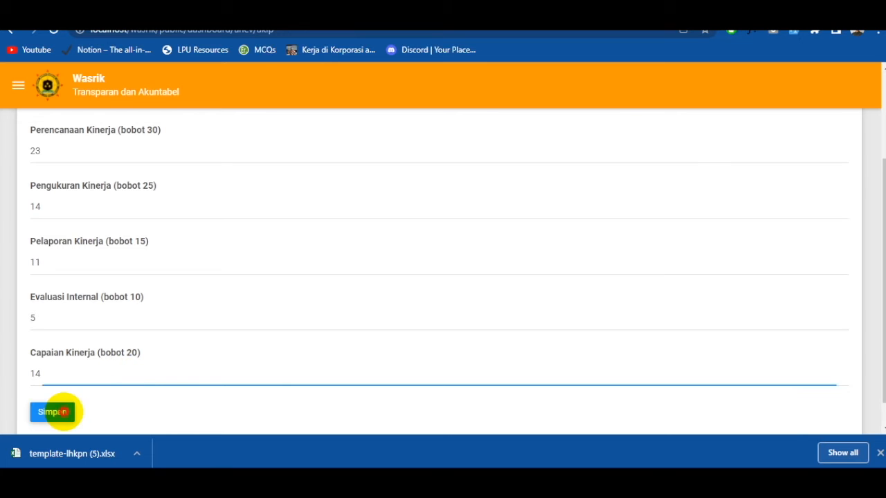
pyautogui.click(54, 413)
pyautogui.click(879, 453)
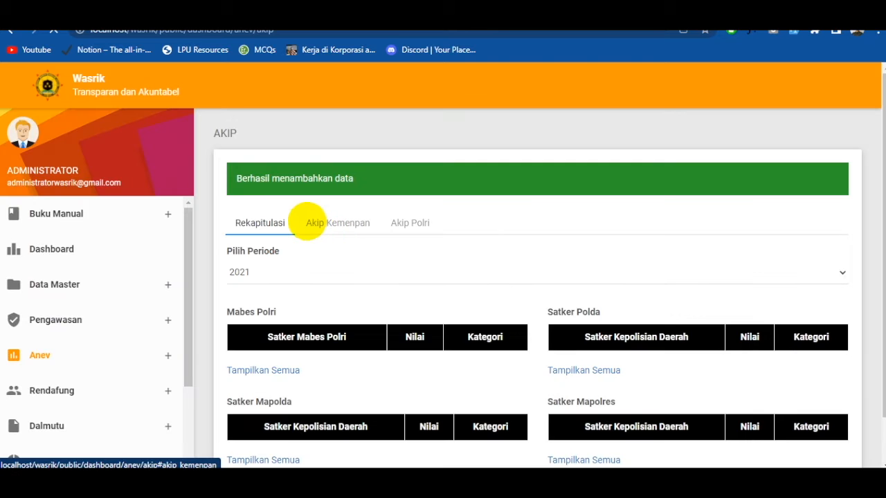
# - Load the saved 2013 Akip Kemenpan entry and review its scores from Perencanaan Kinerja through Capaian Kinerja
pyautogui.click(307, 223)
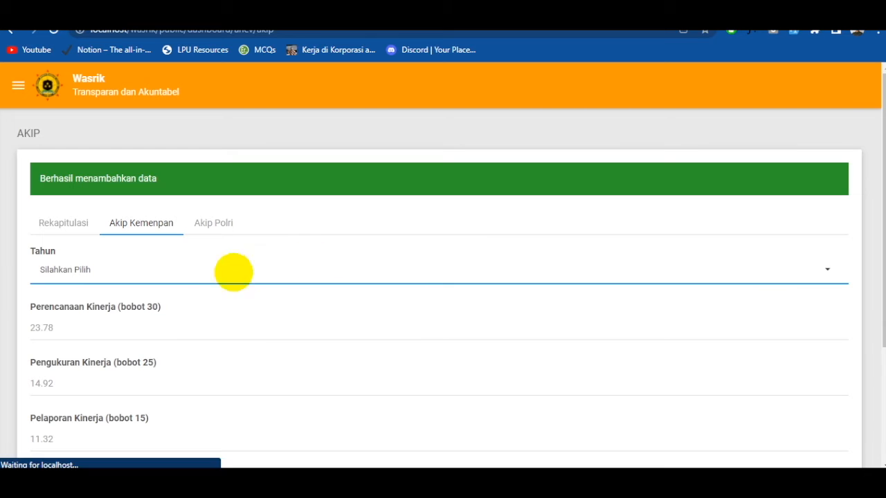
pyautogui.click(111, 271)
pyautogui.scroll(-2, 122, 213)
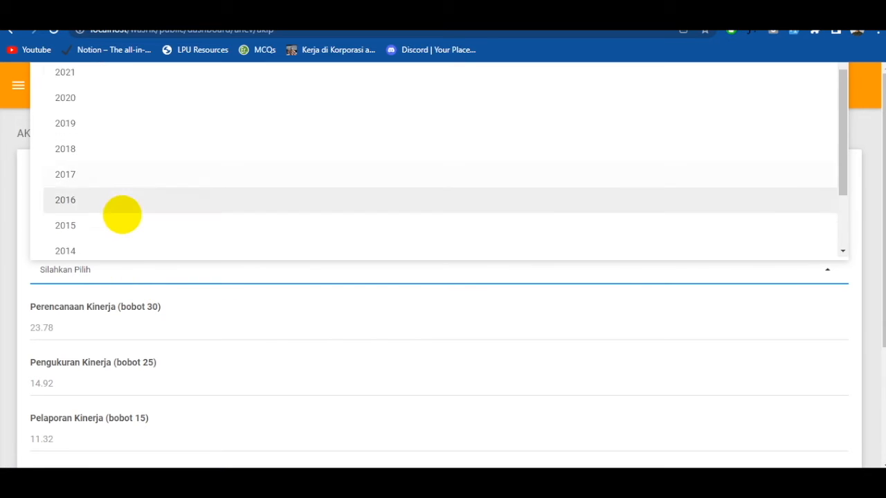
pyautogui.click(114, 223)
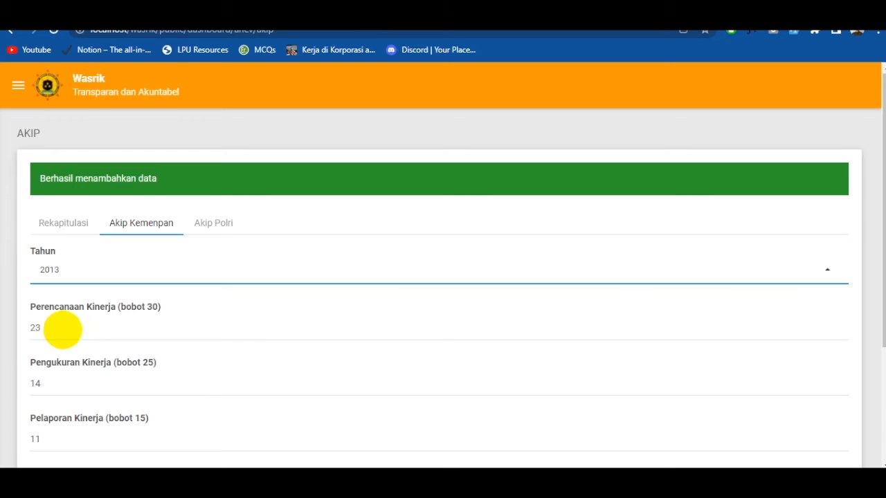
pyautogui.moveTo(81, 325); pyautogui.dragTo(7, 320)
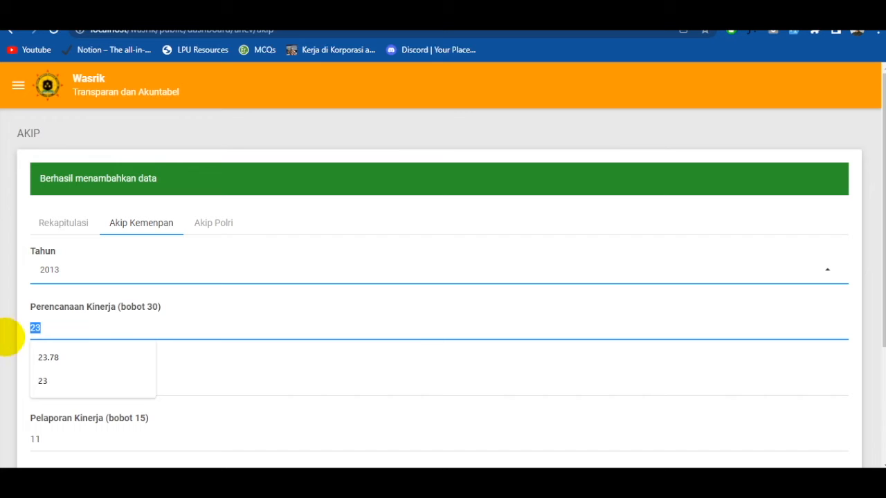
pyautogui.click(61, 328)
pyautogui.click(5, 340)
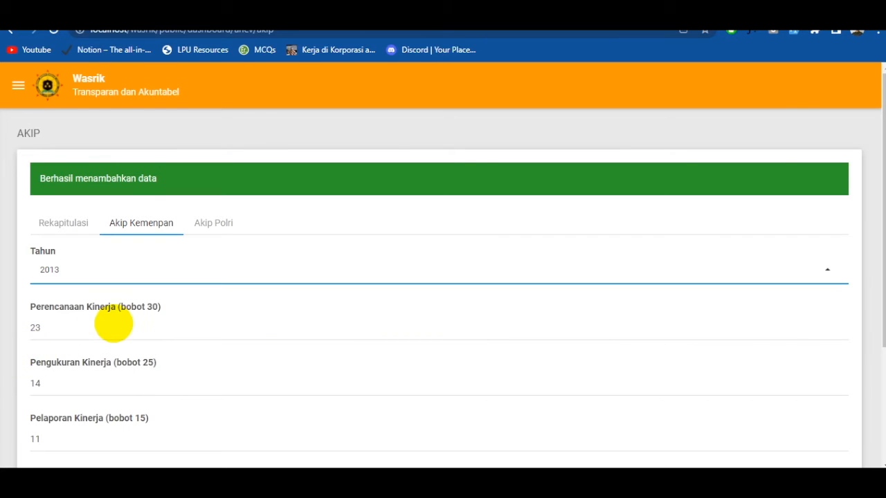
pyautogui.scroll(-1, 79, 326)
pyautogui.scroll(-2, 80, 325)
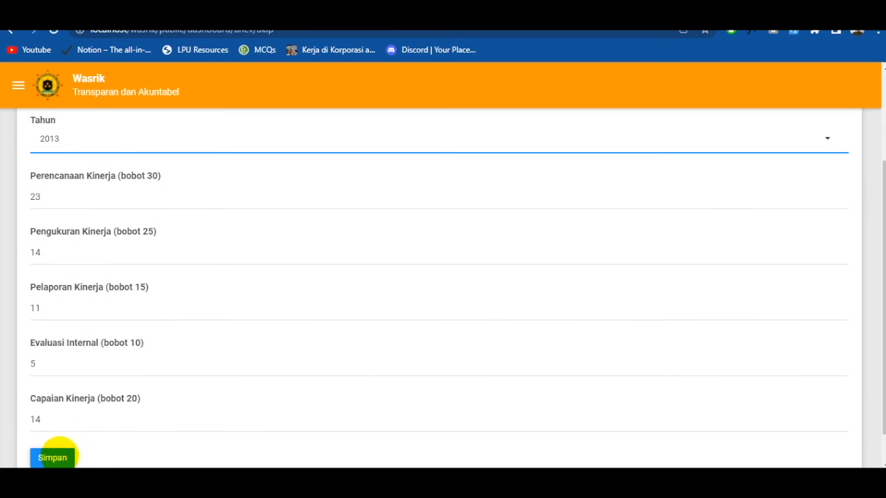
pyautogui.click(65, 455)
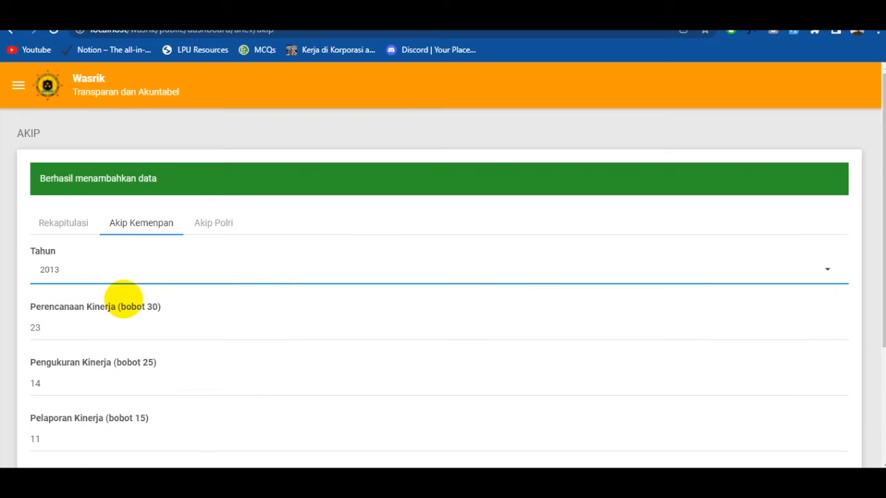
# - View the data of the first 2021 upload in the Akip Polri history and return to the AKIP page
pyautogui.click(214, 222)
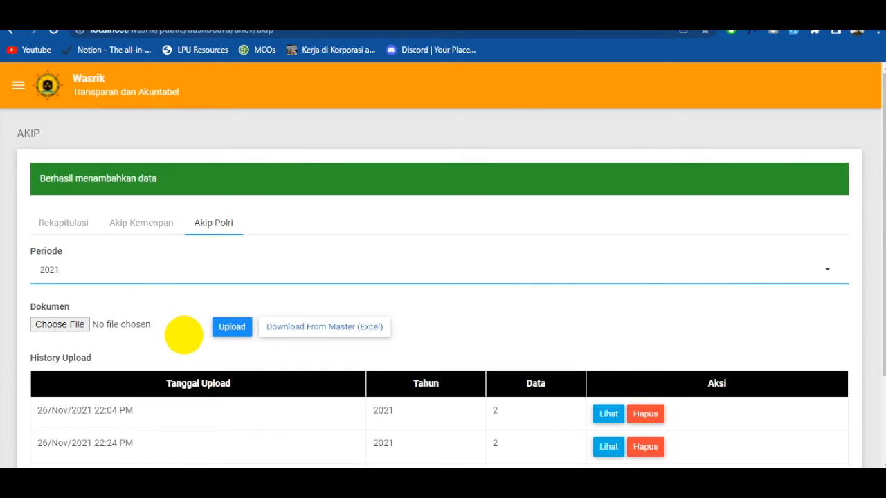
pyautogui.click(605, 414)
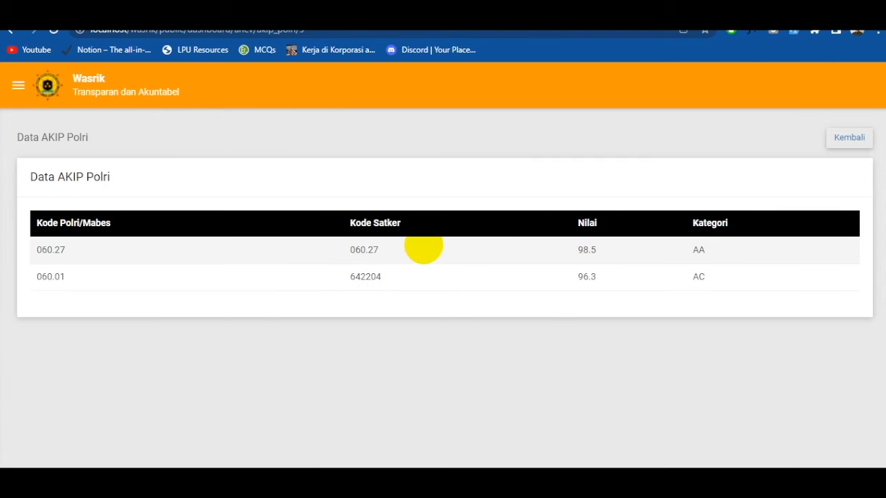
pyautogui.click(863, 137)
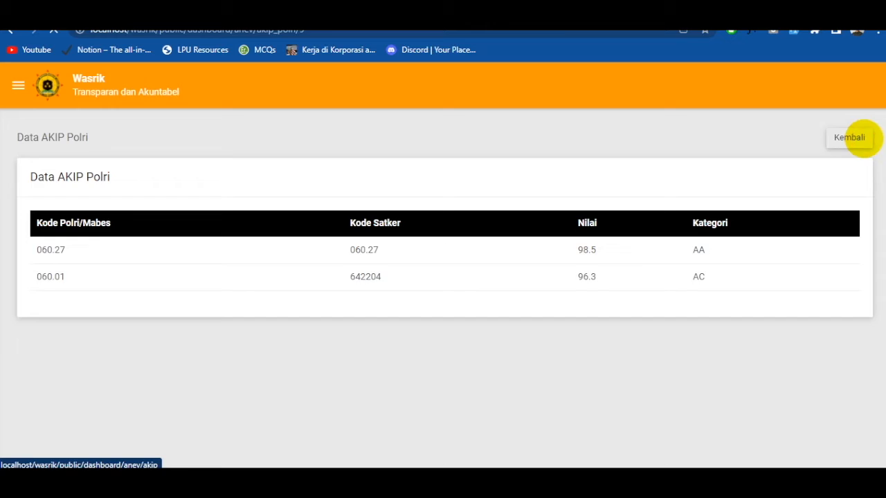
pyautogui.click(409, 182)
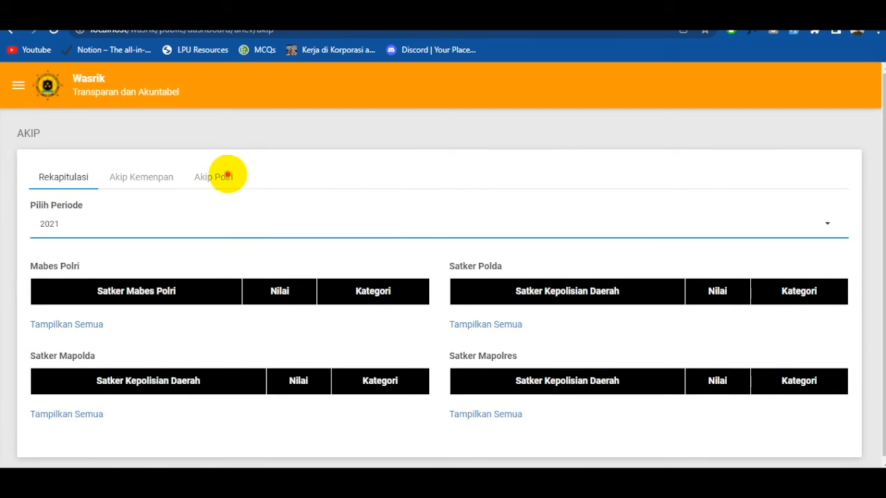
# - Set the Akip Polri upload period to 2019
pyautogui.click(227, 174)
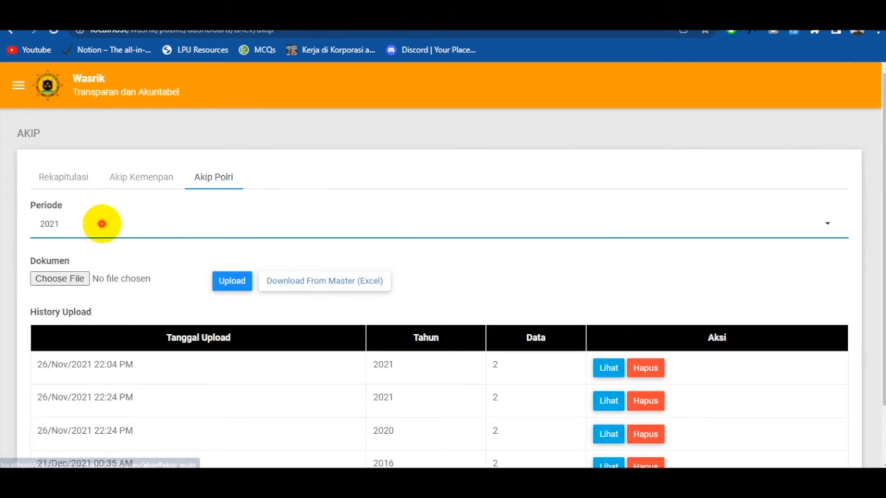
pyautogui.click(101, 223)
pyautogui.click(65, 229)
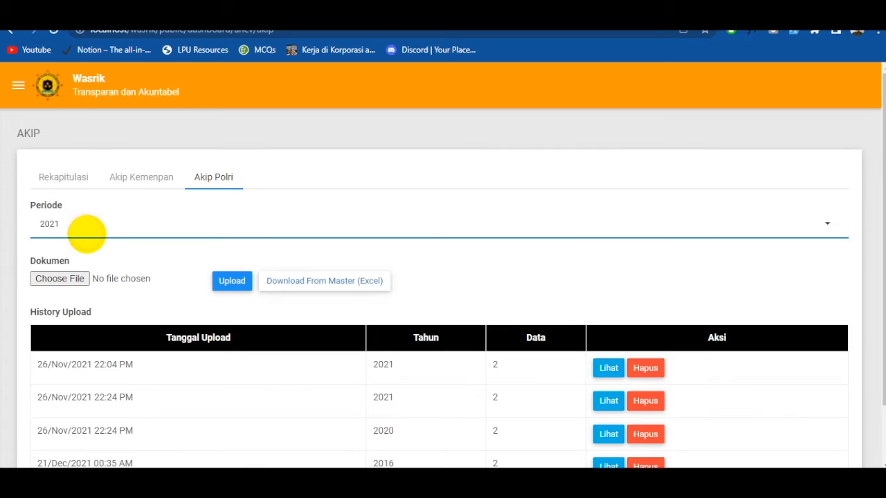
pyautogui.scroll(-1, 92, 231)
pyautogui.scroll(1, 104, 228)
pyautogui.click(81, 222)
pyautogui.click(87, 279)
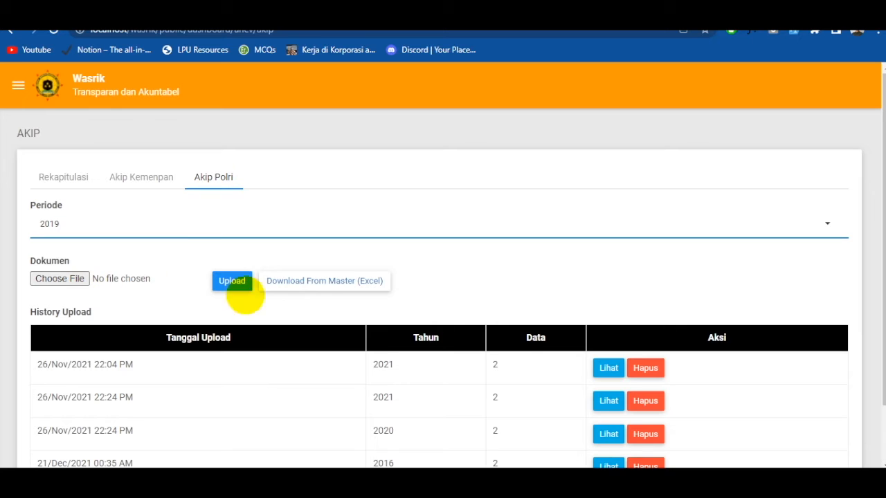
# - Download the Akip Polri Excel form master and upload template-akip-polri (5).xlsx from the Downloads folder
pyautogui.click(329, 280)
pyautogui.click(73, 279)
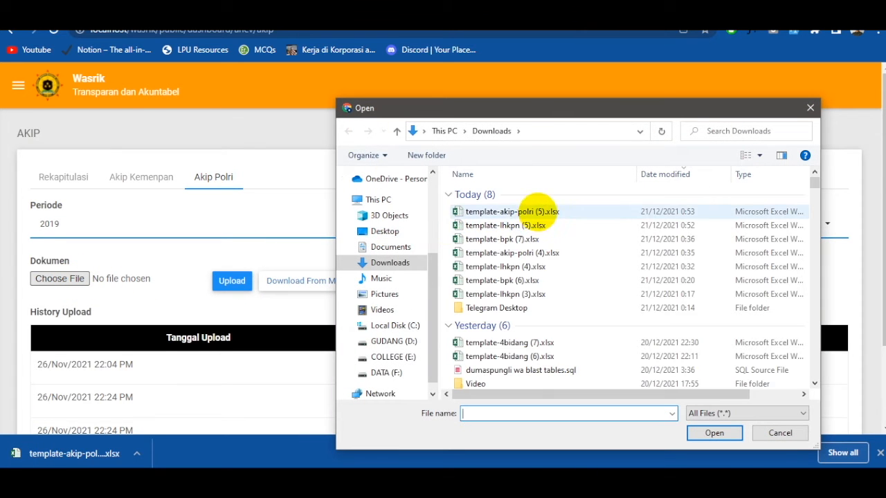
pyautogui.doubleClick(524, 211)
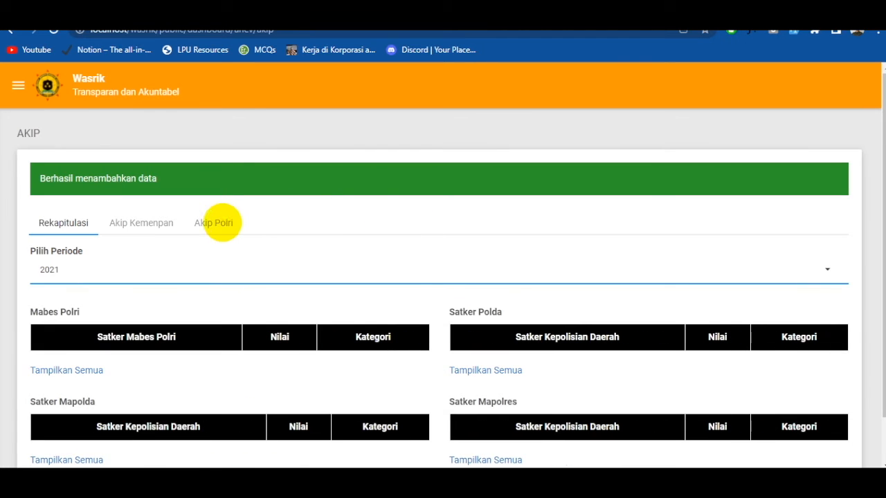
# - Find the new 2019 entry in the Akip Polri upload history, view its data, and return to the AKIP page
pyautogui.click(219, 223)
pyautogui.scroll(-2, 248, 277)
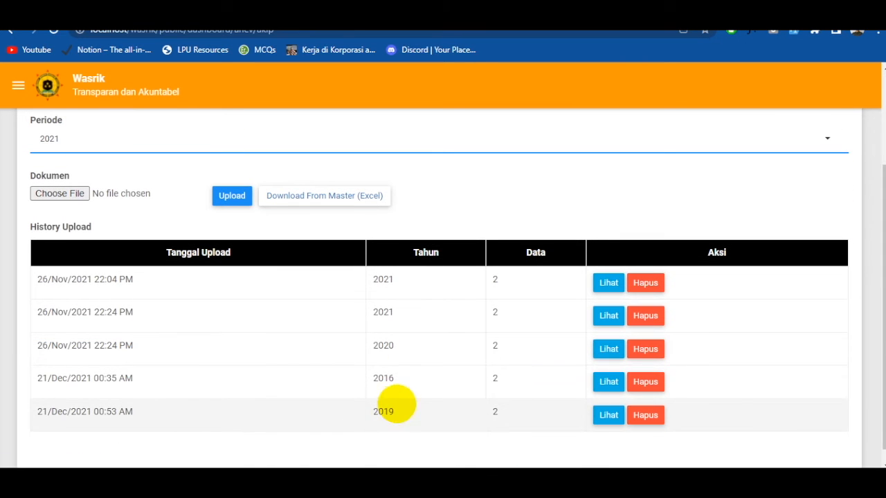
pyautogui.doubleClick(400, 412)
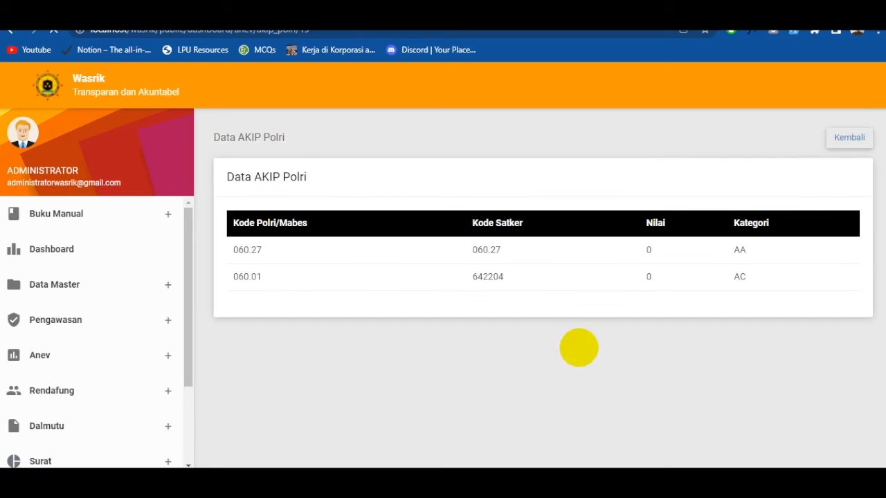
pyautogui.click(853, 138)
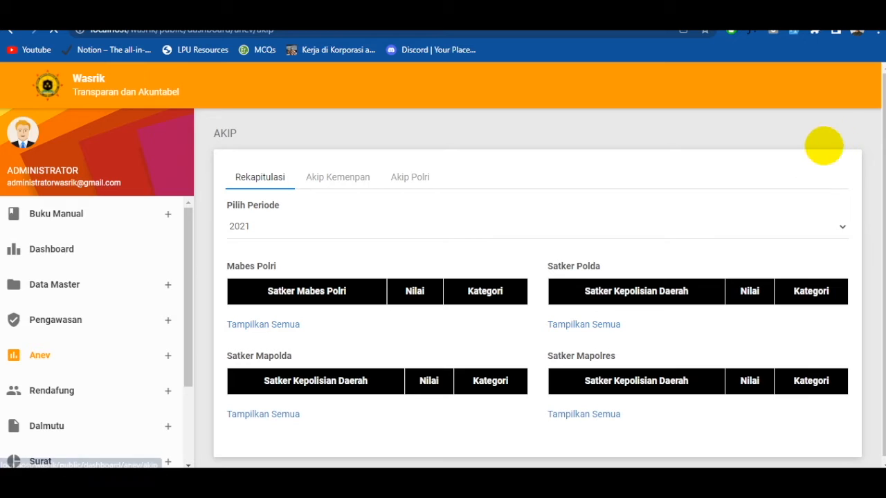
# - Download the Akip Polri form master again and open it in Excel
pyautogui.click(401, 177)
pyautogui.click(220, 176)
pyautogui.click(300, 281)
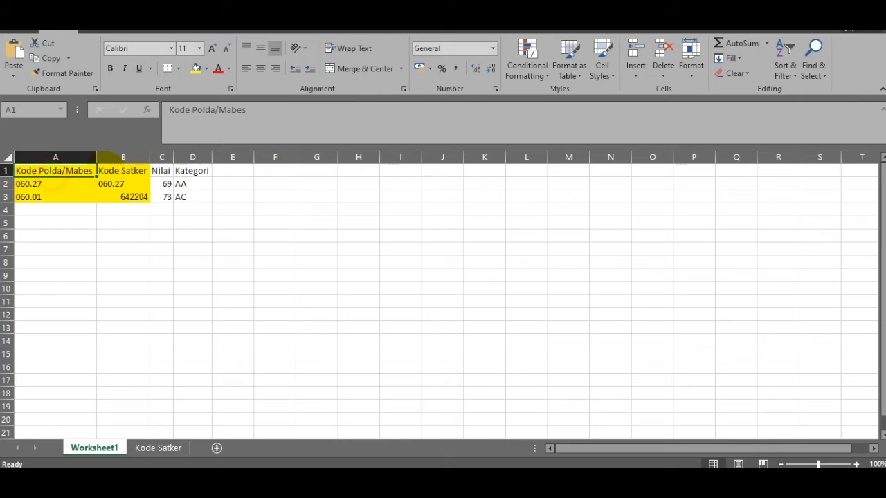
# - Examine the template's Kode Polda/Mabes, Kode Satker, Nilai and Kategori columns and its sample rows, and close the workbook without saving
pyautogui.click(121, 173)
pyautogui.click(184, 173)
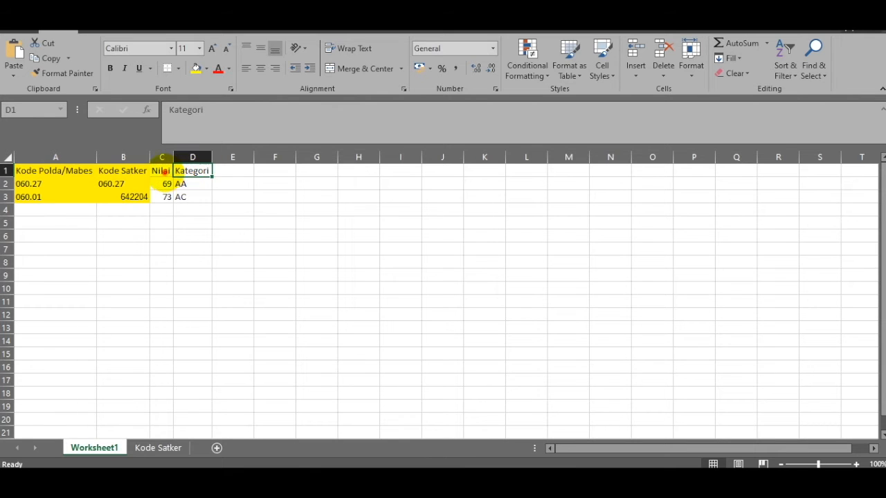
pyautogui.click(161, 173)
pyautogui.moveTo(41, 200); pyautogui.dragTo(123, 201)
pyautogui.click(51, 211)
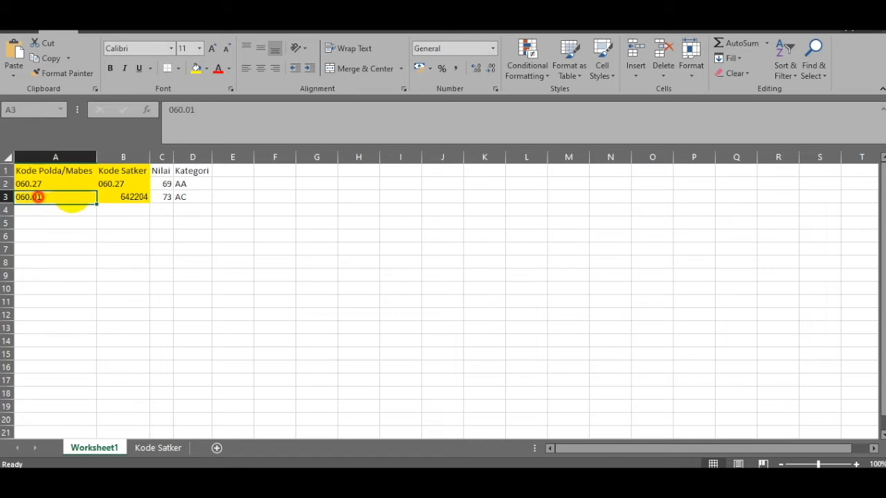
pyautogui.click(123, 202)
pyautogui.click(54, 212)
pyautogui.click(122, 212)
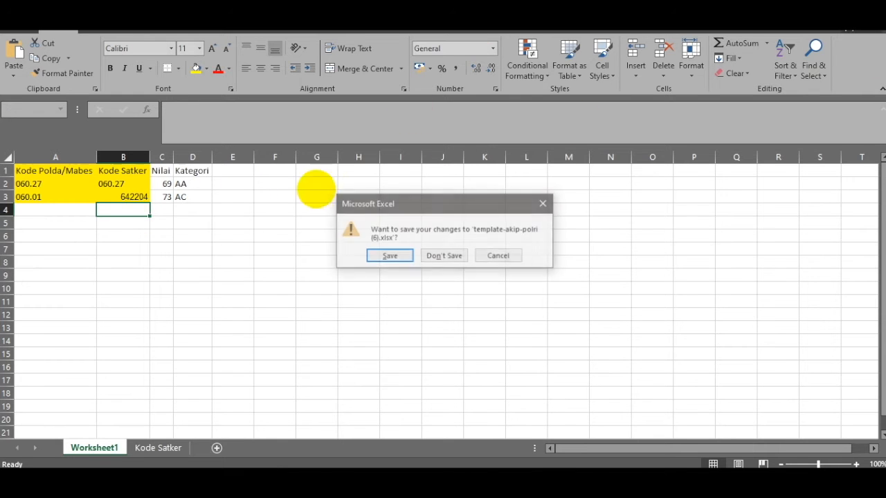
pyautogui.click(451, 253)
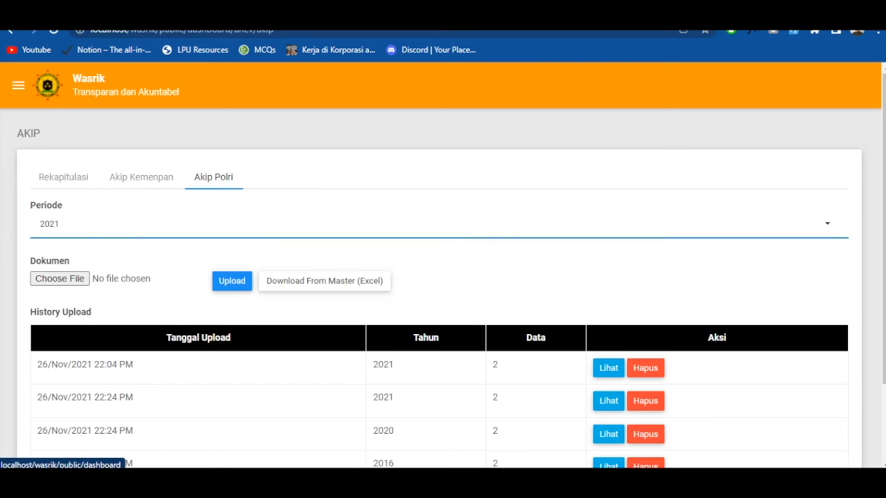
# - Start a new BPK report under Anev with No. Surat NOSURAT2021, Tanggal 21/12/2021 and Keterangan "isikan keterangannya"
pyautogui.click(18, 85)
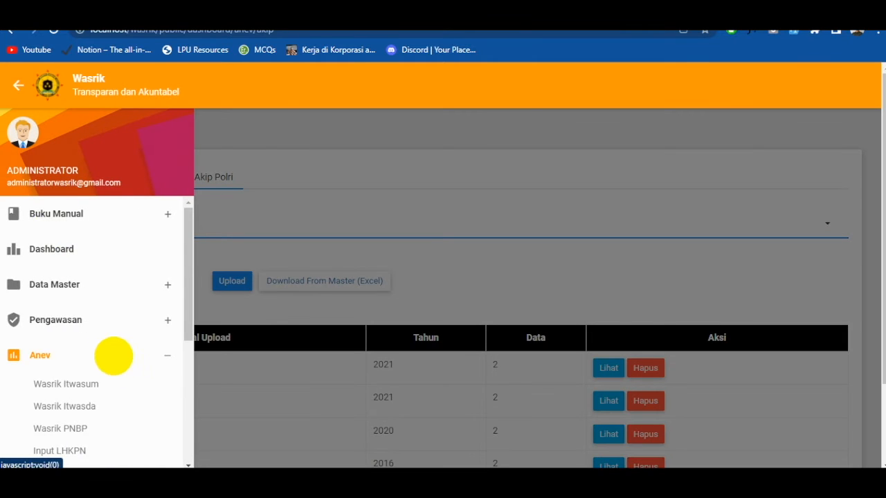
pyautogui.scroll(-2, 113, 360)
pyautogui.click(63, 363)
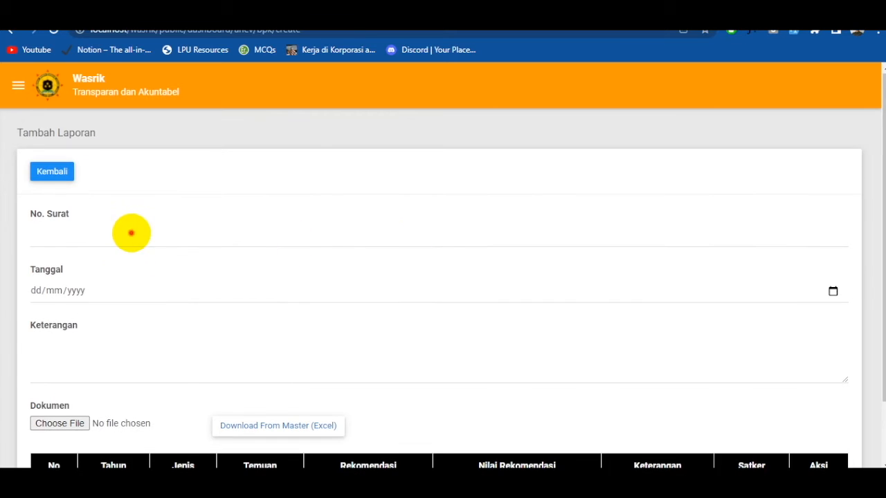
pyautogui.click(131, 234)
pyautogui.write('NOSURAT')
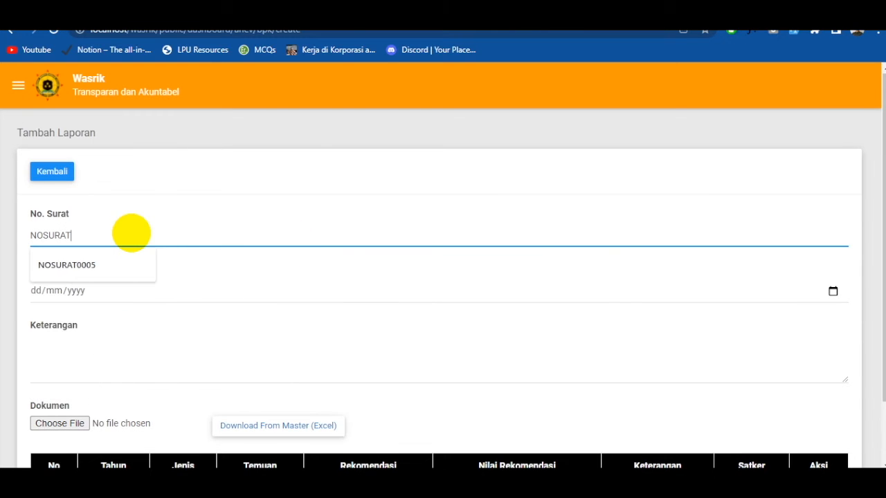
pyautogui.write('2021')
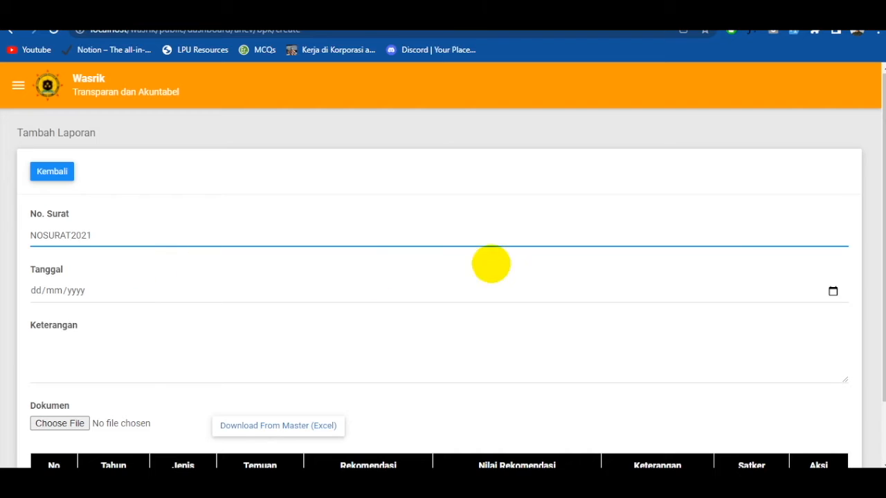
pyautogui.click(833, 291)
pyautogui.click(514, 419)
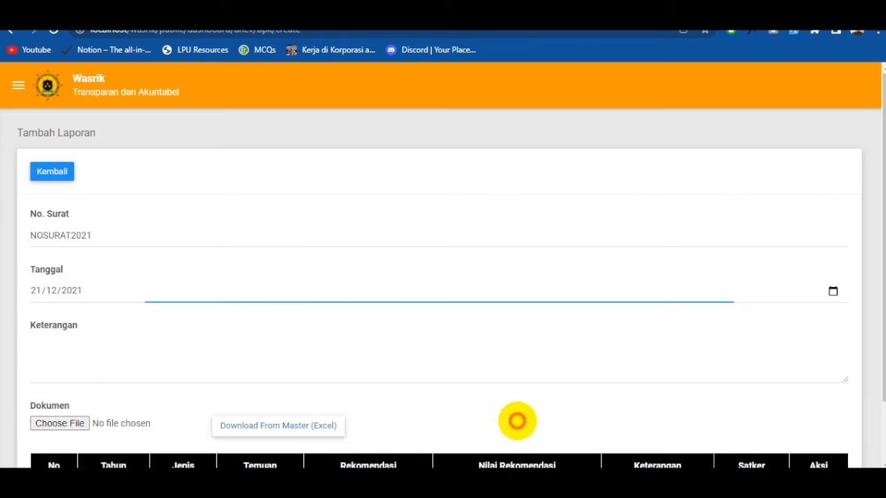
pyautogui.click(215, 349)
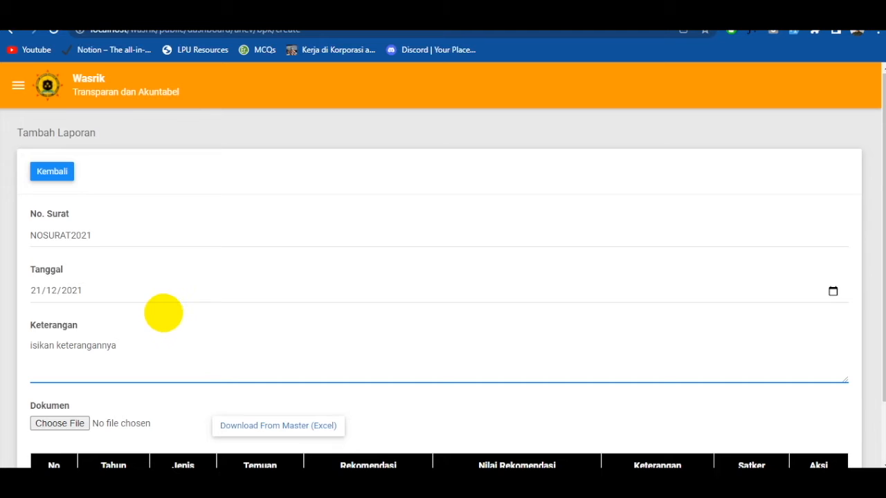
# - Download the BPK Excel form master, attach template-bpk (8).xlsx from the Downloads folder to the report, and save it
pyautogui.scroll(-2, 169, 323)
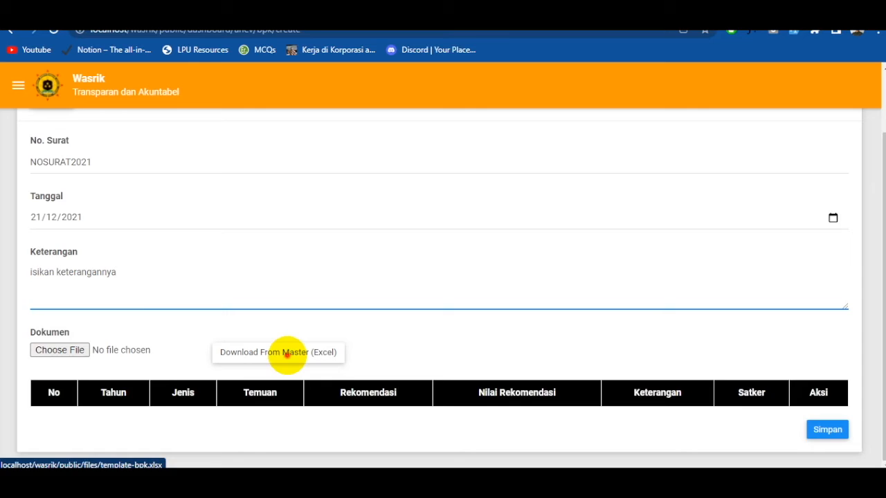
pyautogui.click(286, 355)
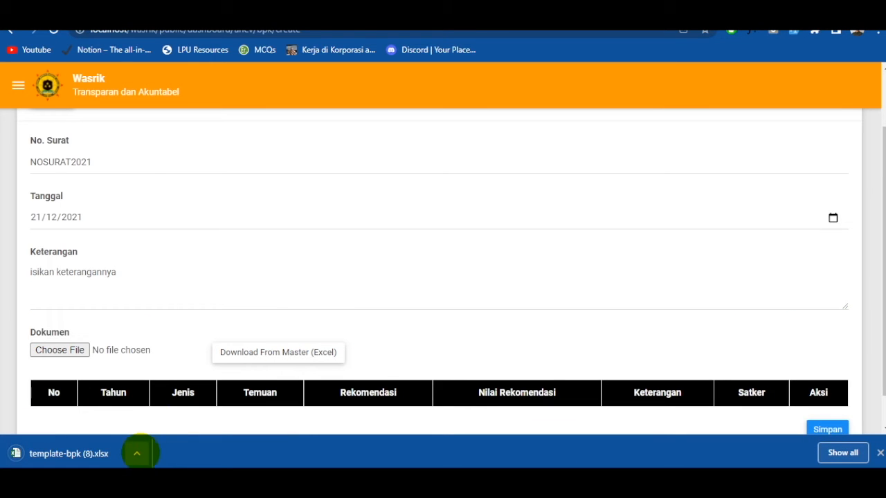
pyautogui.click(79, 353)
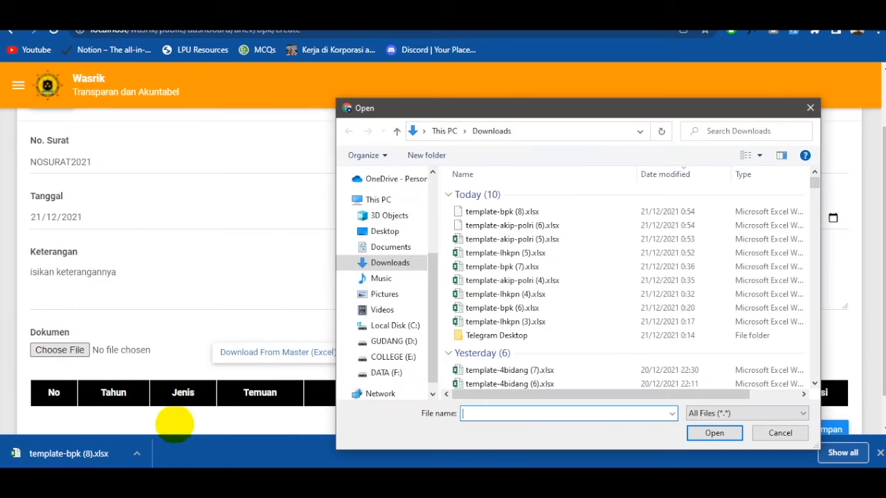
pyautogui.doubleClick(537, 210)
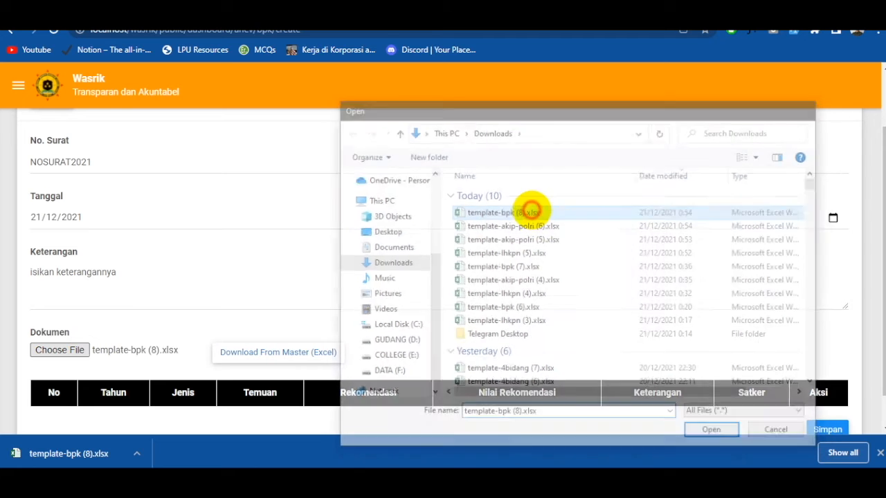
pyautogui.click(880, 453)
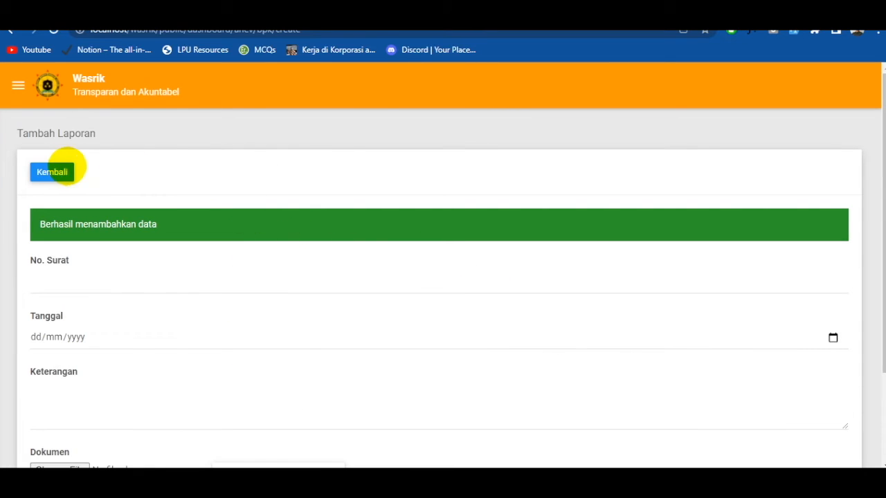
# - Return to the Pemeriksaan BPK list and review the NOSURAT2021 entry and its follow-up status
pyautogui.click(55, 171)
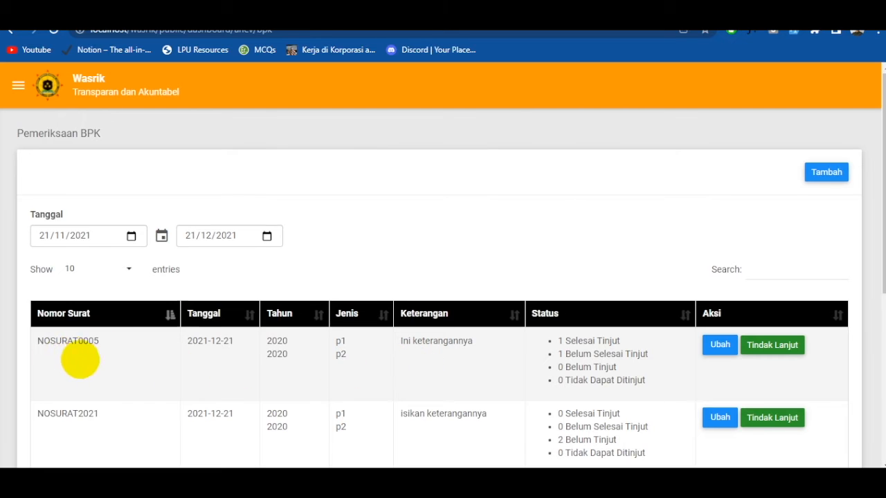
pyautogui.scroll(-1, 80, 359)
pyautogui.moveTo(37, 348); pyautogui.dragTo(105, 350)
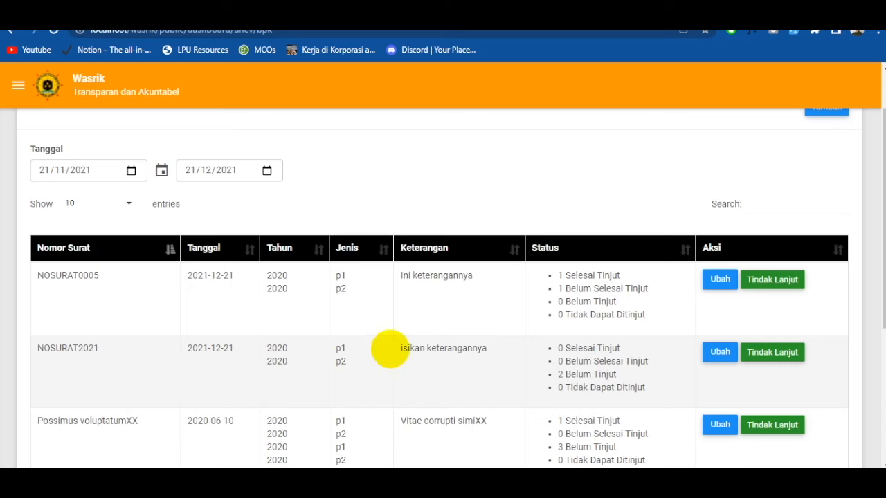
pyautogui.click(555, 376)
pyautogui.moveTo(556, 376)
pyautogui.mouseDown()
pyautogui.moveTo(634, 372)
pyautogui.moveTo(557, 375)
pyautogui.mouseUp()
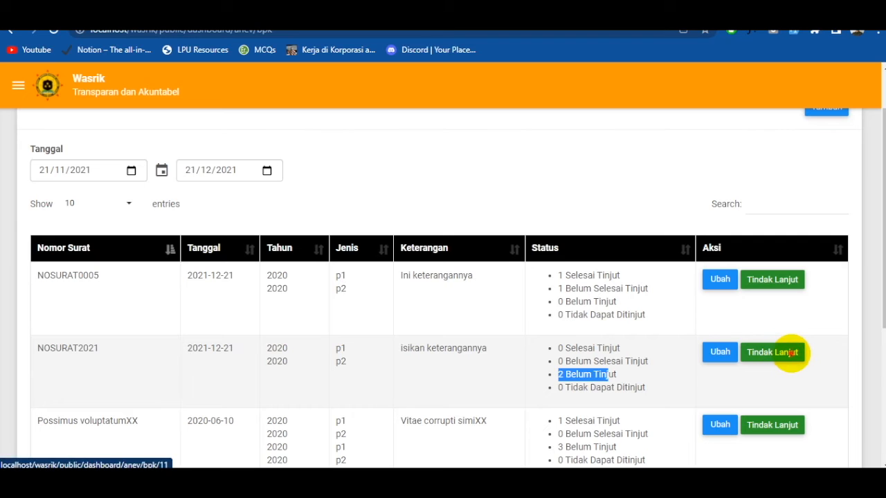
# - Open the follow-up of NOSURAT2021 and fill row 1 with Tindak Lanjut "isikan tinjut", IDR 500000000 and status Selesai Tinjut
pyautogui.click(790, 353)
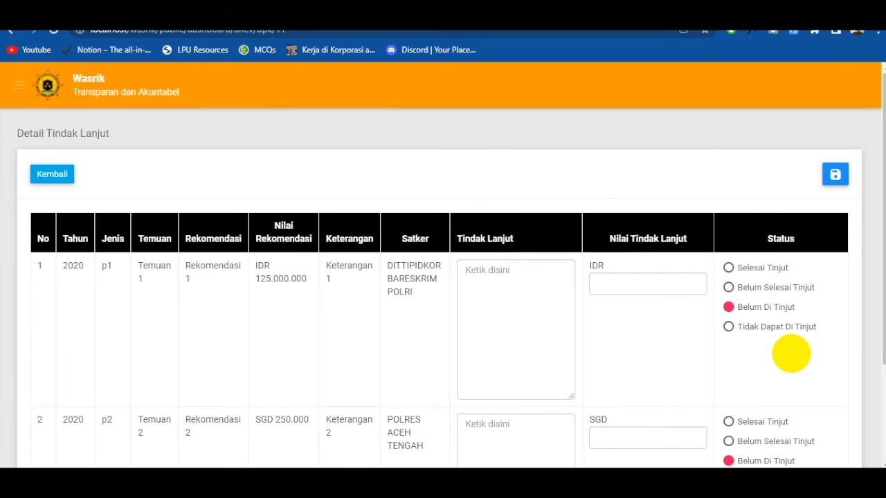
pyautogui.click(530, 270)
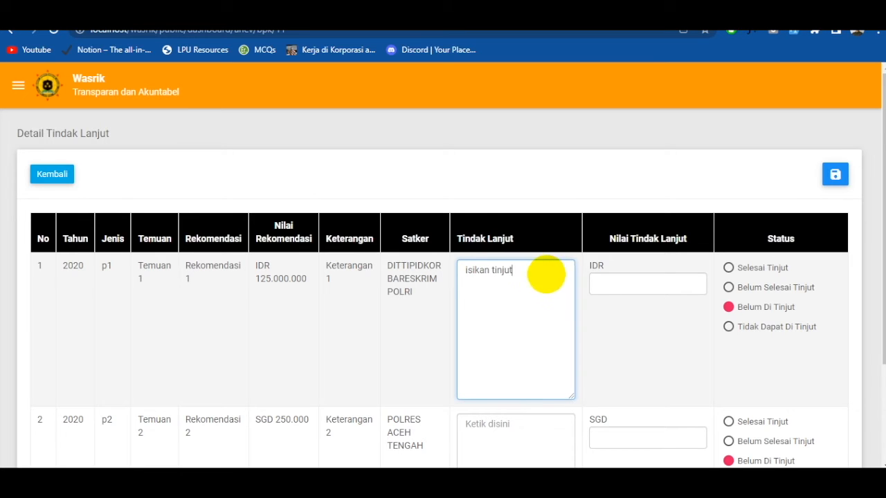
pyautogui.click(647, 285)
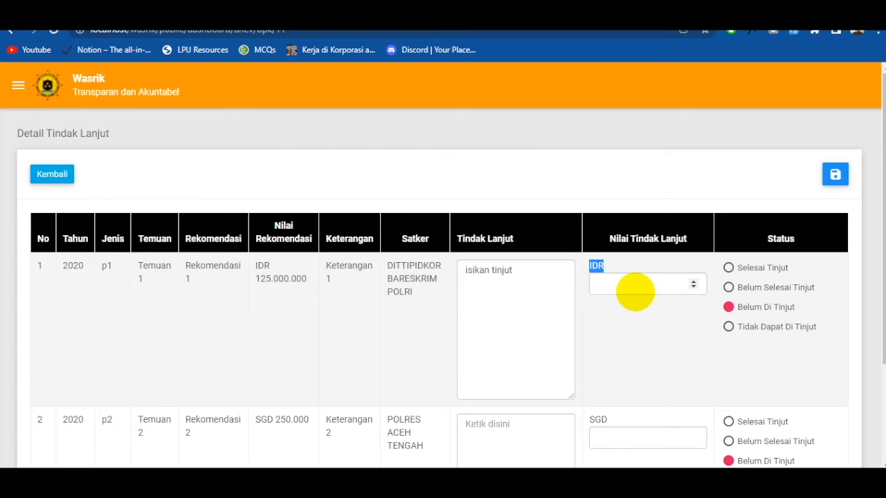
pyautogui.click(627, 290)
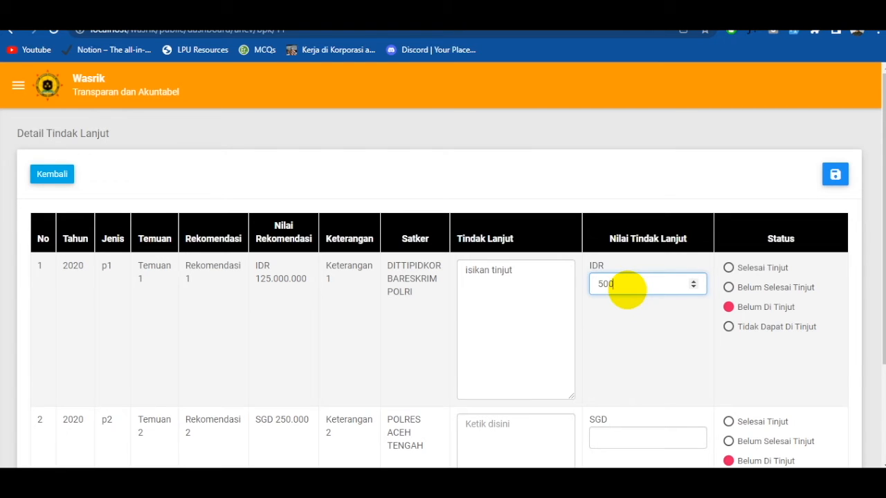
pyautogui.write('500000000')
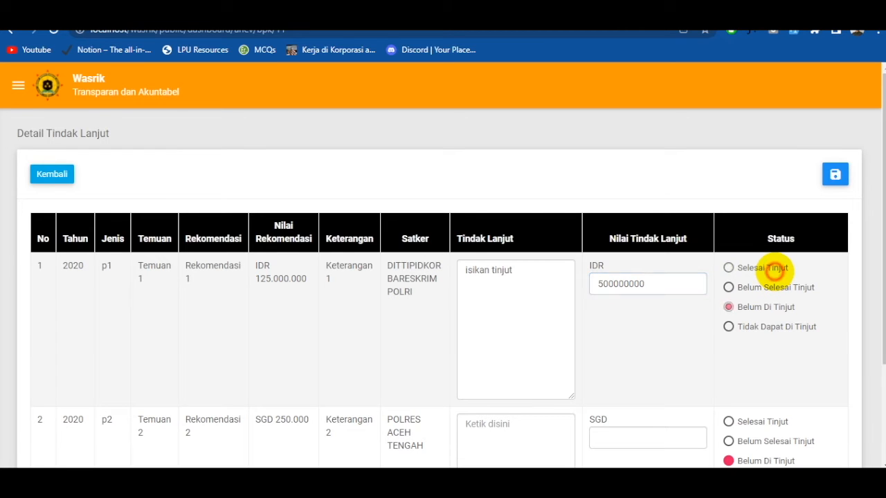
pyautogui.click(774, 270)
# - Fill follow-up row 2 with SGD 588888, Tindak Lanjut "ini contoh" and status Belum Selesai Tinjut, and save the follow-up details
pyautogui.click(655, 440)
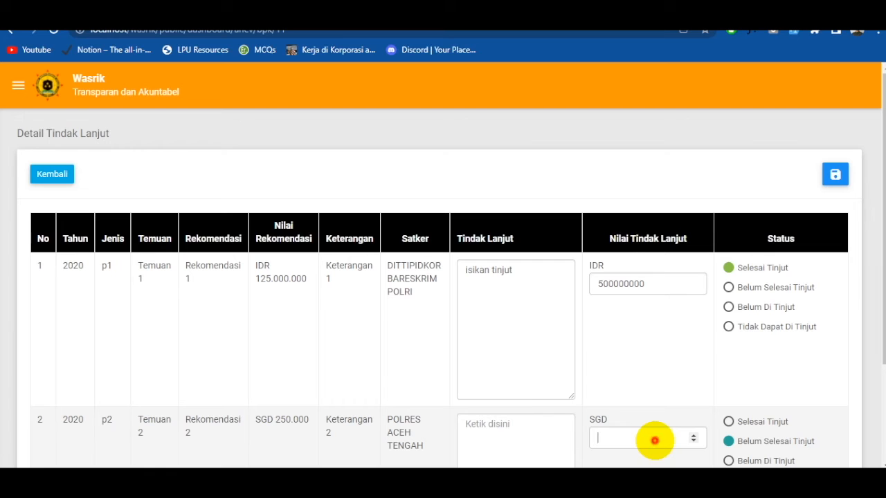
pyautogui.write('588888')
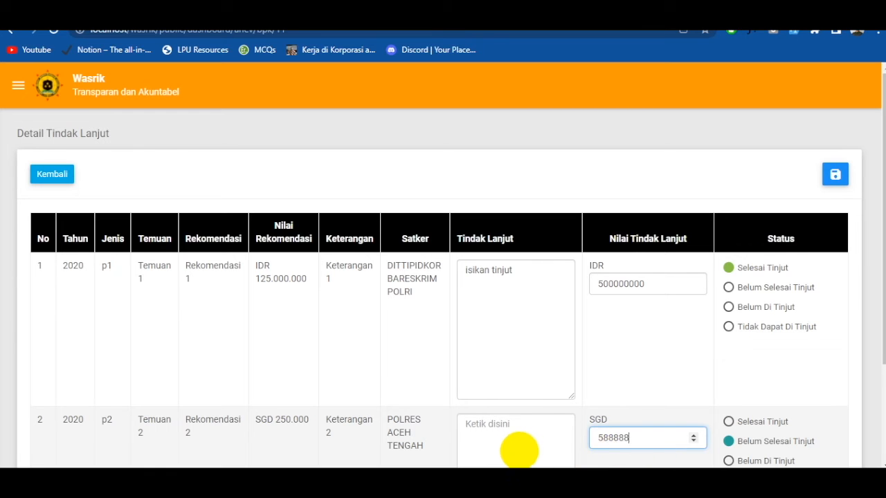
pyautogui.click(520, 444)
pyautogui.write('ini conto')
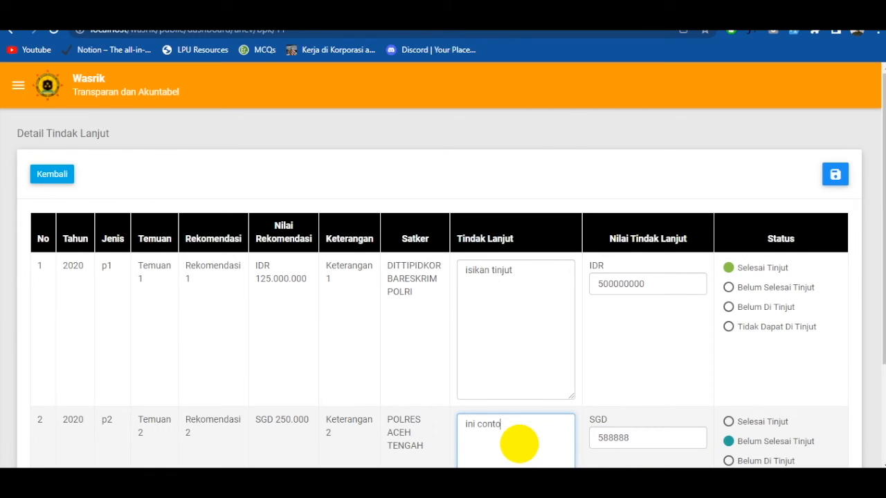
pyautogui.write('h')
pyautogui.scroll(-2, 619, 346)
pyautogui.scroll(2, 619, 346)
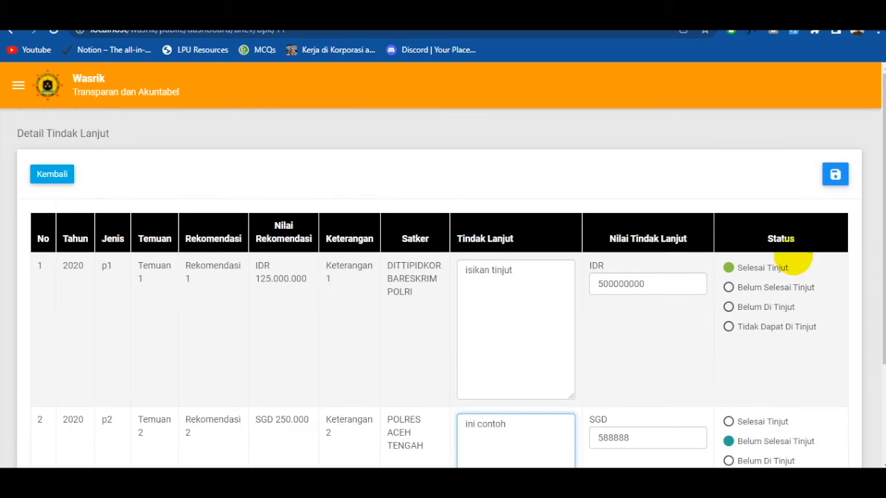
pyautogui.click(837, 175)
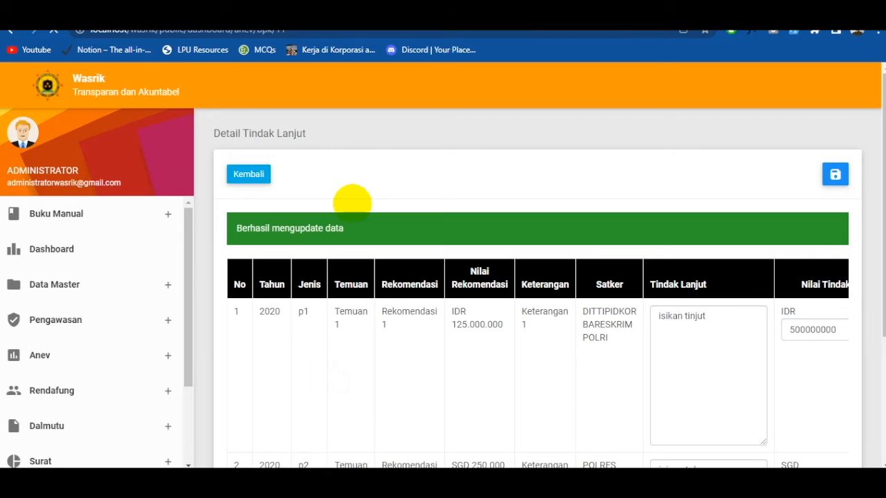
# - Return to the Pemeriksaan BPK list, check the status of NOSURAT2021, and open its report for editing
pyautogui.click(62, 173)
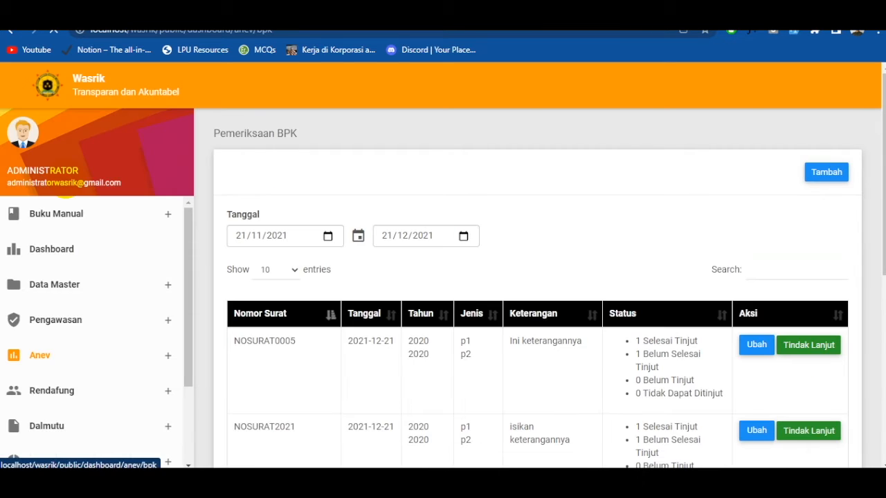
pyautogui.scroll(-2, 520, 340)
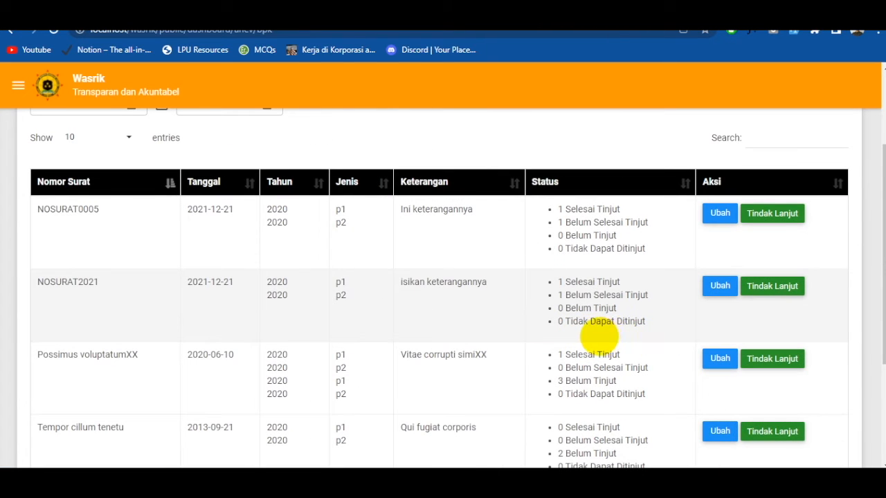
pyautogui.moveTo(572, 286); pyautogui.dragTo(643, 296)
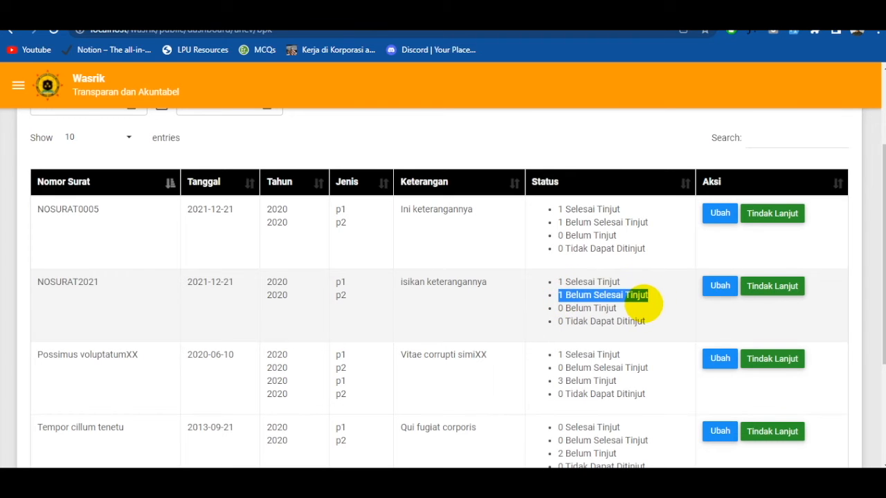
pyautogui.scroll(1, 647, 309)
pyautogui.click(720, 352)
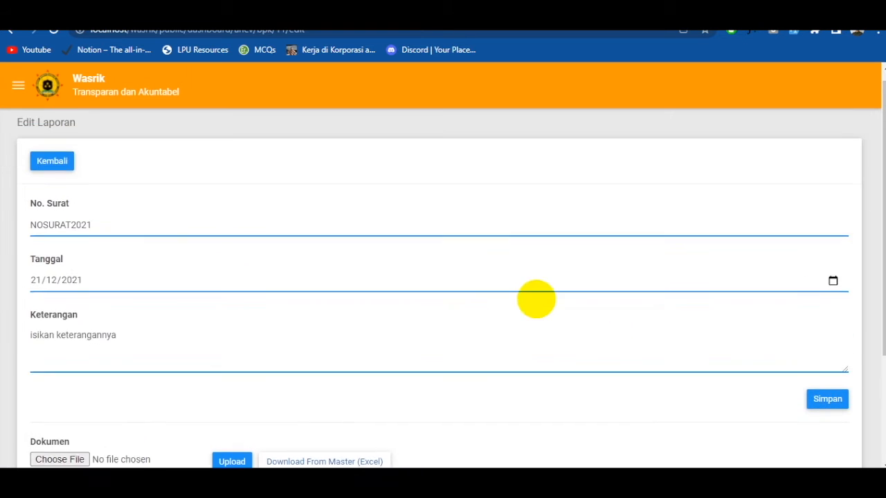
# - Leave the report edit form and open the SDM personnel data page under Rendafung
pyautogui.click(18, 86)
pyautogui.scroll(-3, 88, 300)
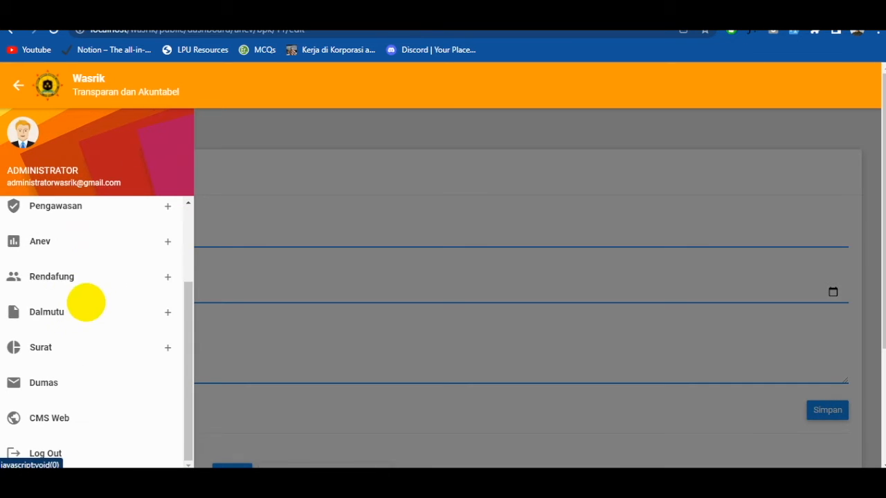
pyautogui.click(98, 242)
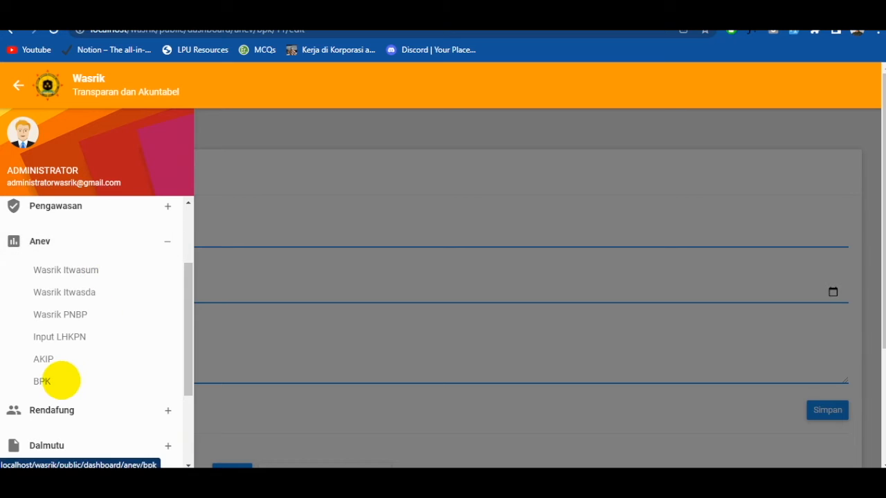
pyautogui.click(69, 410)
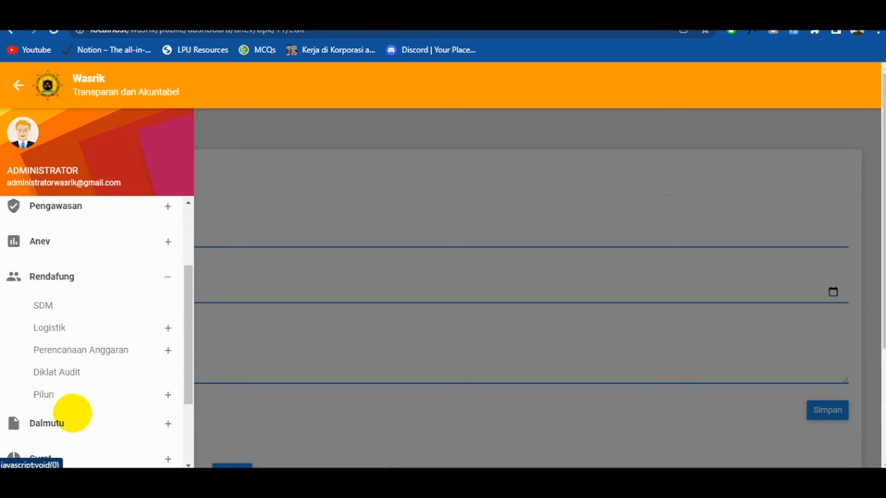
pyautogui.click(62, 304)
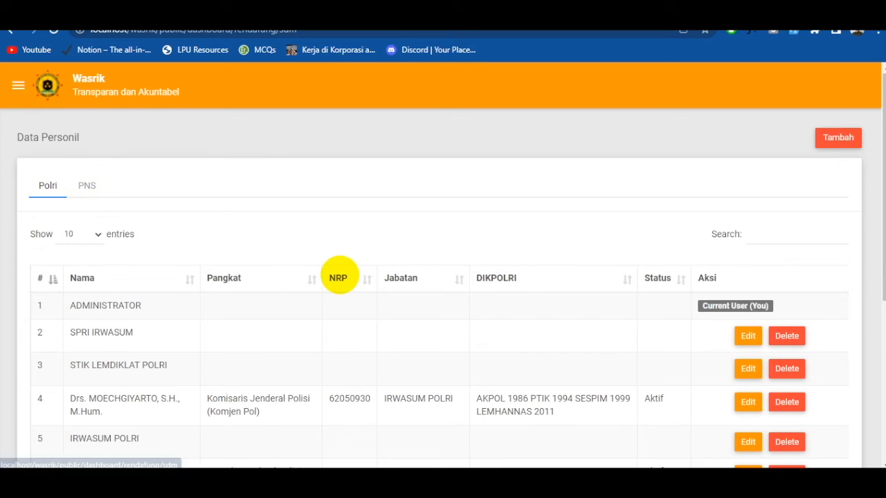
# - Start a new Polri personnel entry and set its Pangkat to Jenderal Polisi (Irjen Pol)
pyautogui.click(838, 137)
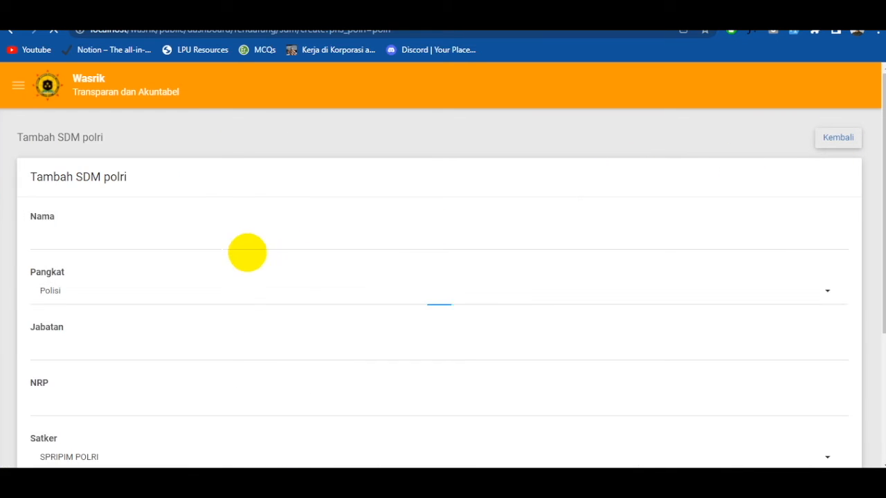
pyautogui.click(97, 226)
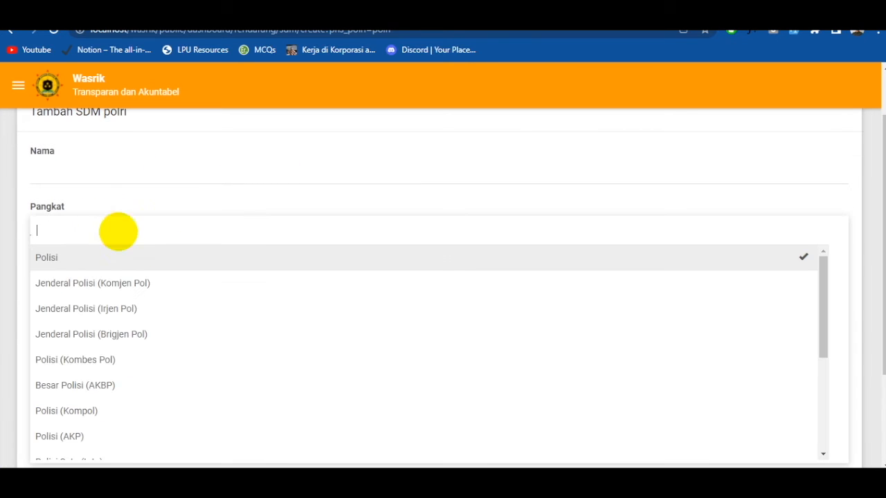
pyautogui.scroll(-4, 348, 358)
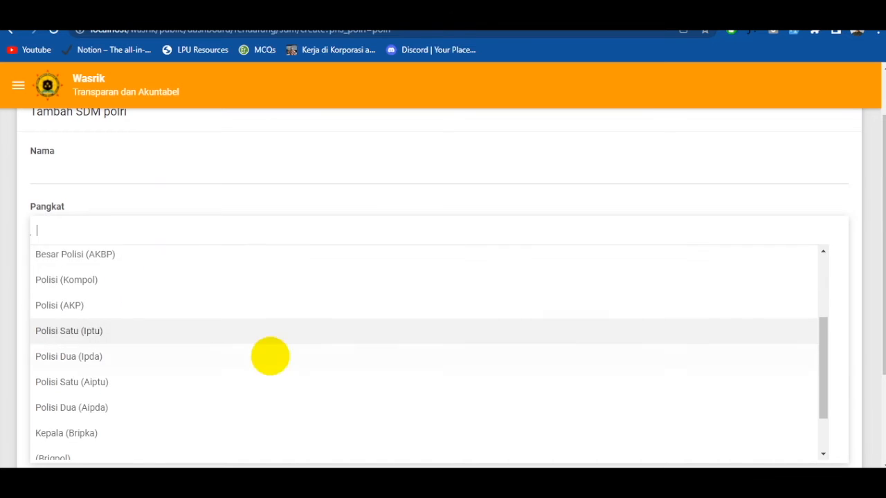
pyautogui.click(599, 173)
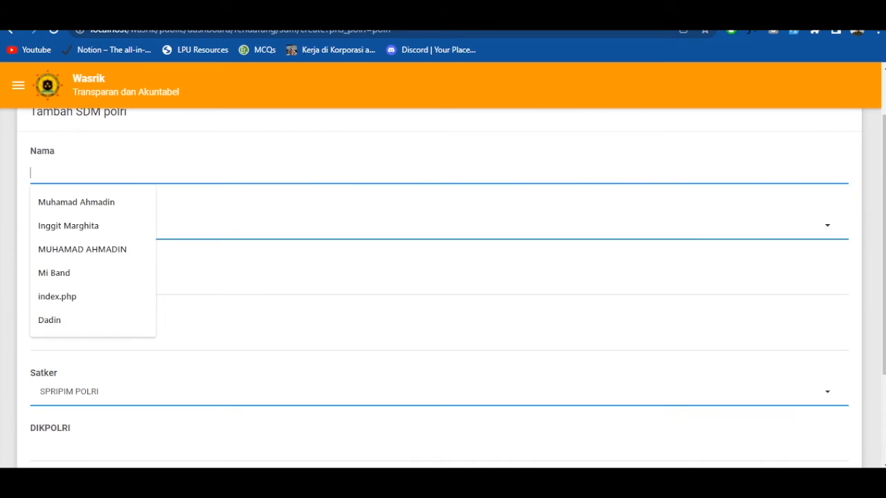
pyautogui.click(863, 220)
pyautogui.click(836, 227)
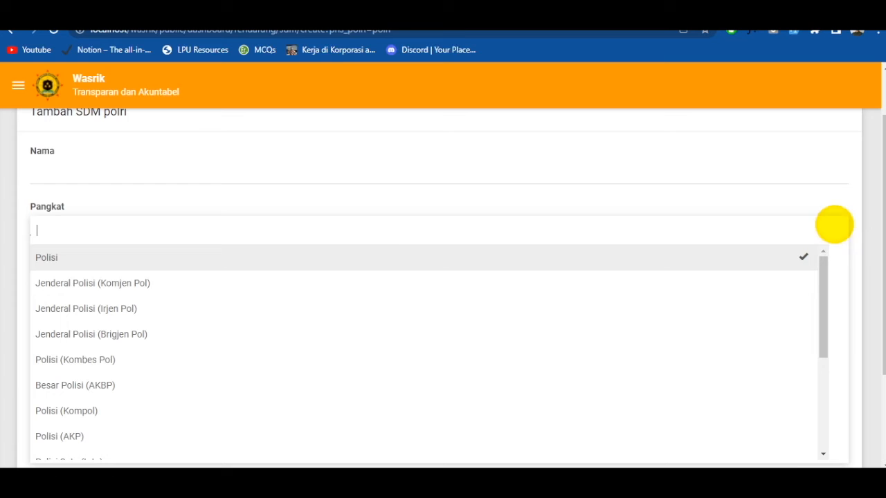
pyautogui.click(106, 304)
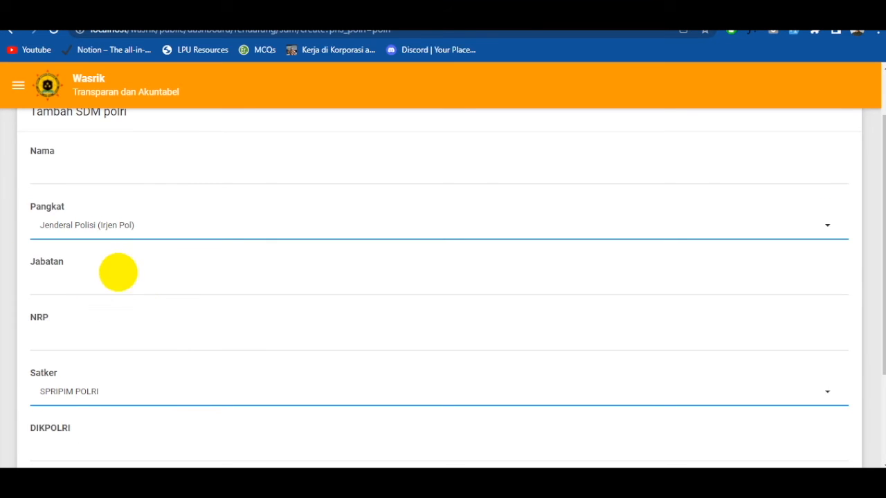
# - Set the Polri personnel entry's Status to Pensiun and return to the Data Personil list
pyautogui.scroll(-2, 139, 305)
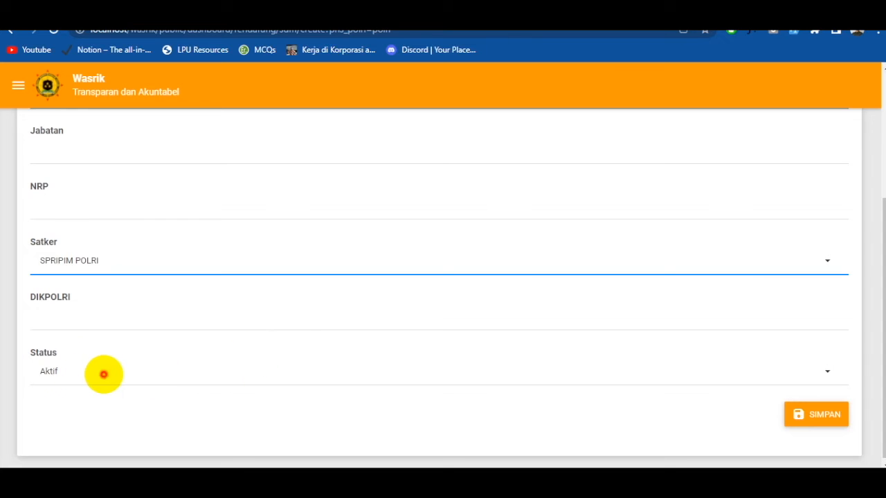
pyautogui.click(104, 373)
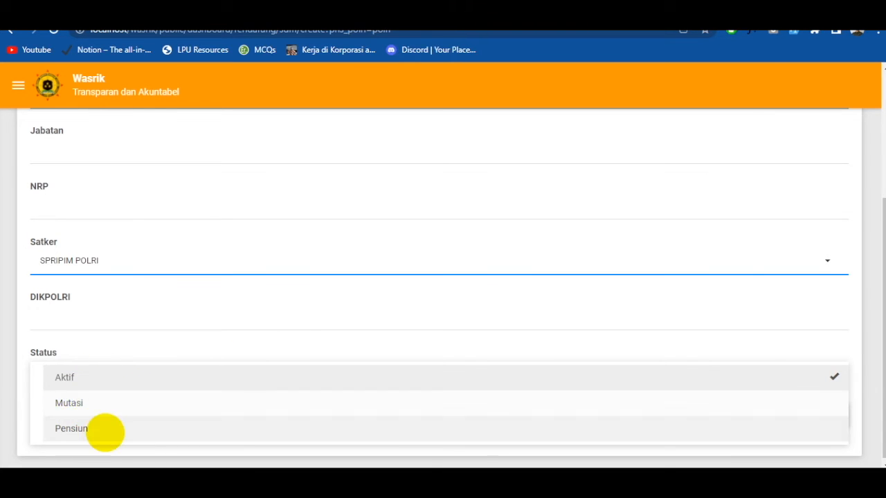
pyautogui.scroll(3, 186, 336)
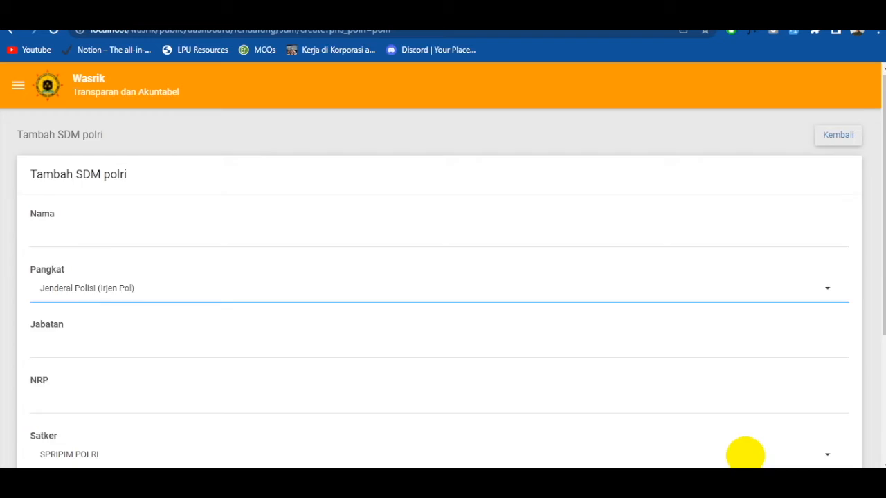
pyautogui.scroll(-3, 819, 437)
pyautogui.click(780, 423)
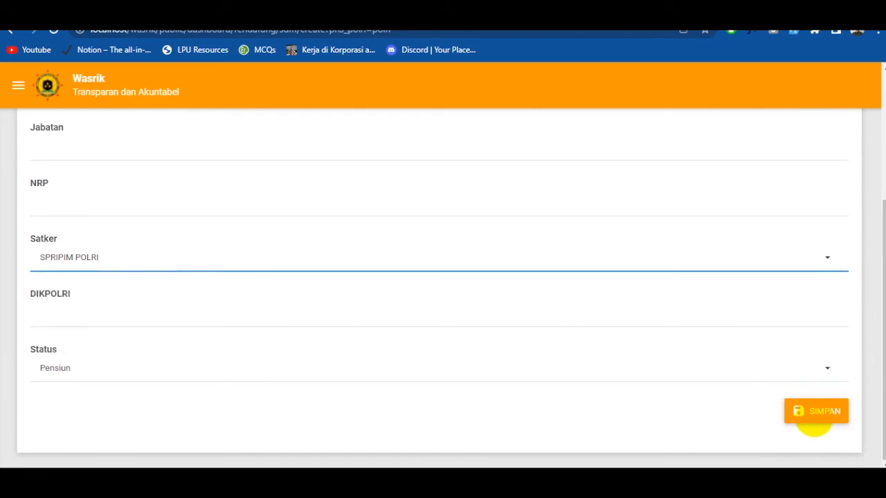
pyautogui.click(814, 416)
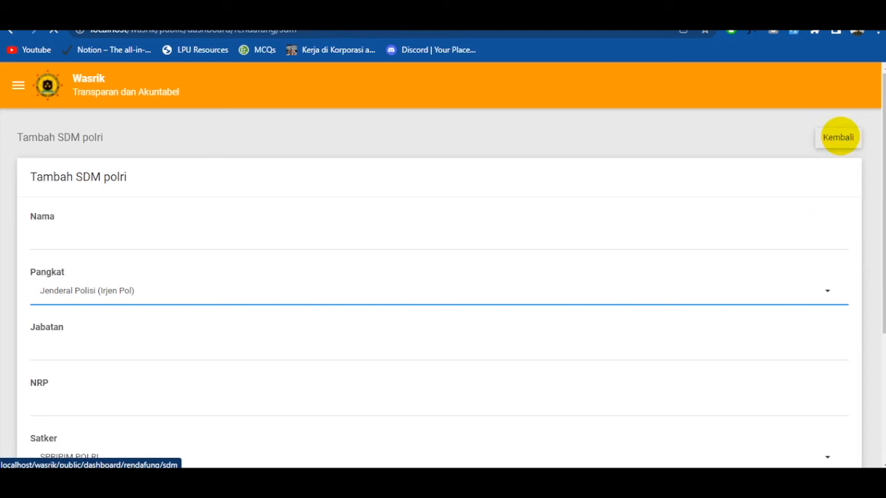
pyautogui.click(839, 138)
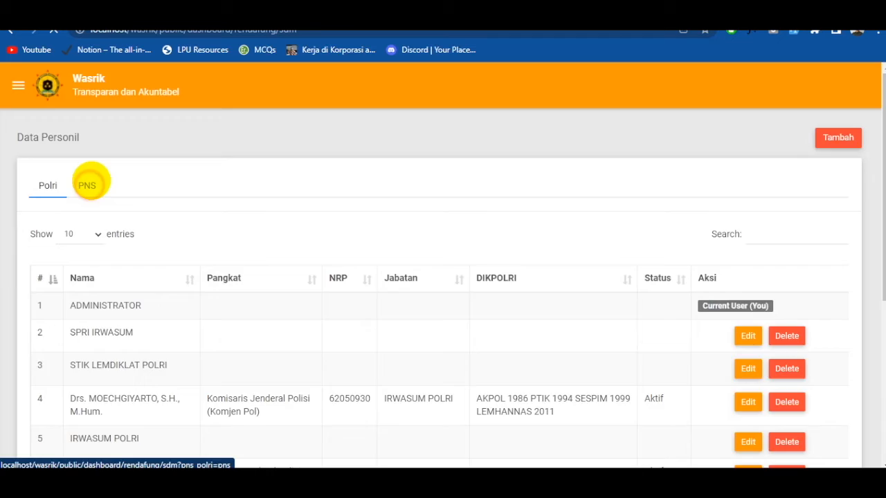
# - Show the PNS personnel list, and open the Data R4 page in the Logistik section of Rendafung
pyautogui.click(88, 185)
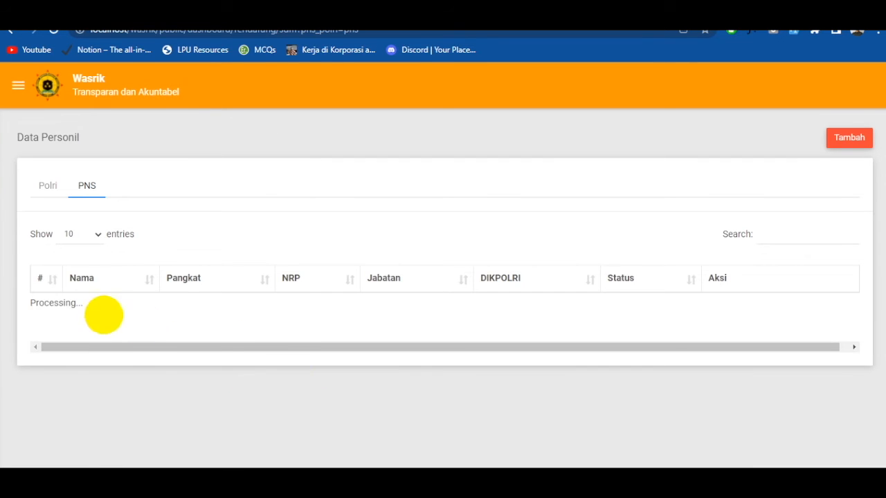
pyautogui.click(18, 85)
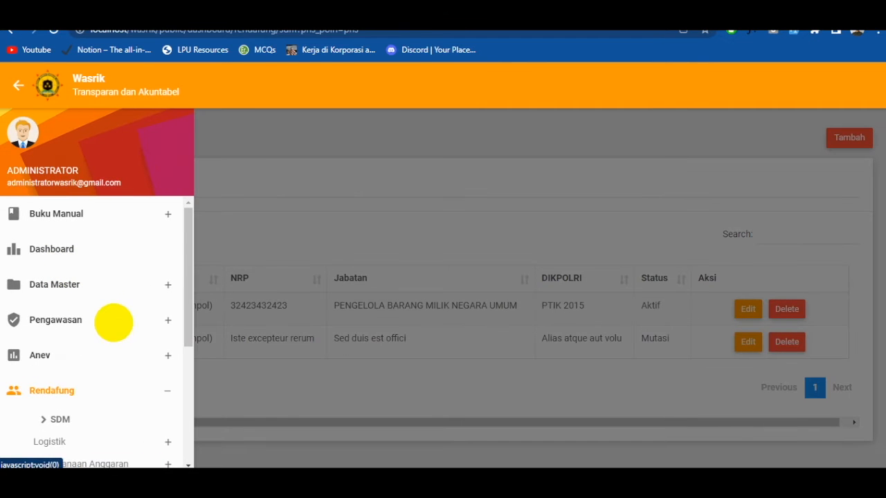
pyautogui.scroll(-1, 114, 355)
pyautogui.click(95, 376)
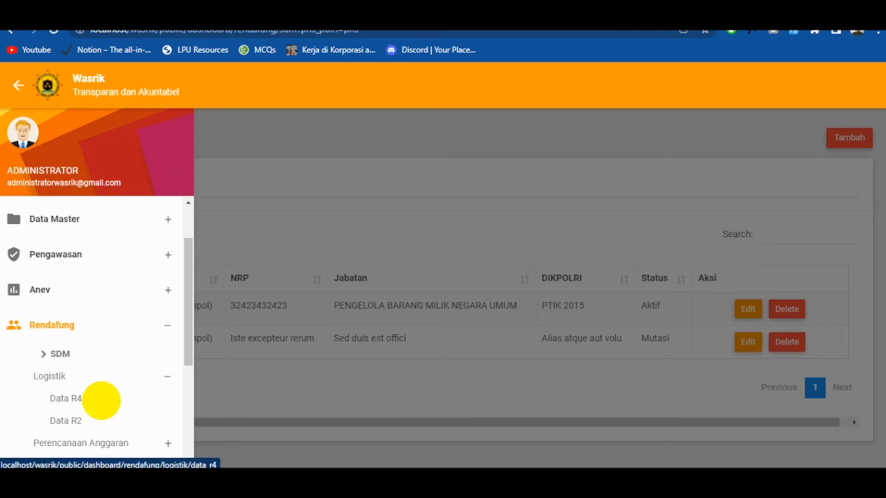
pyautogui.click(69, 400)
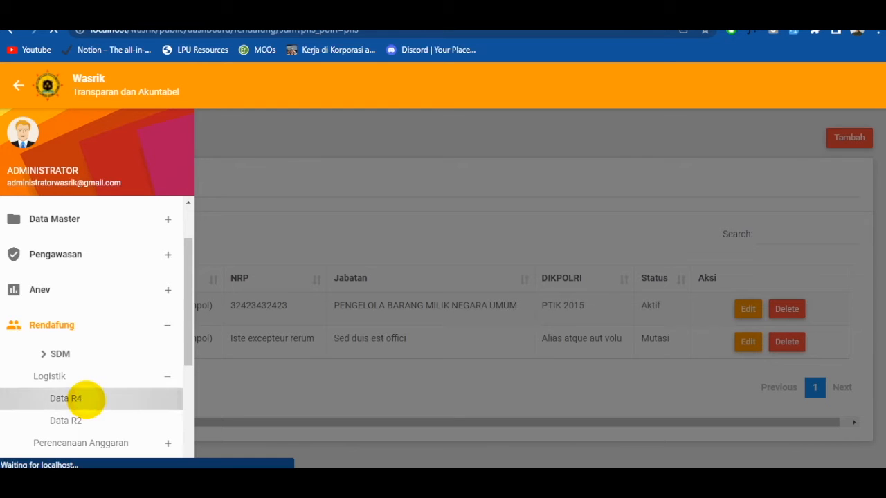
# - Examine the R4 vehicle data in the Per Kendaraan and Per Tahun views, including the details of the first vehicle
pyautogui.scroll(-1, 86, 399)
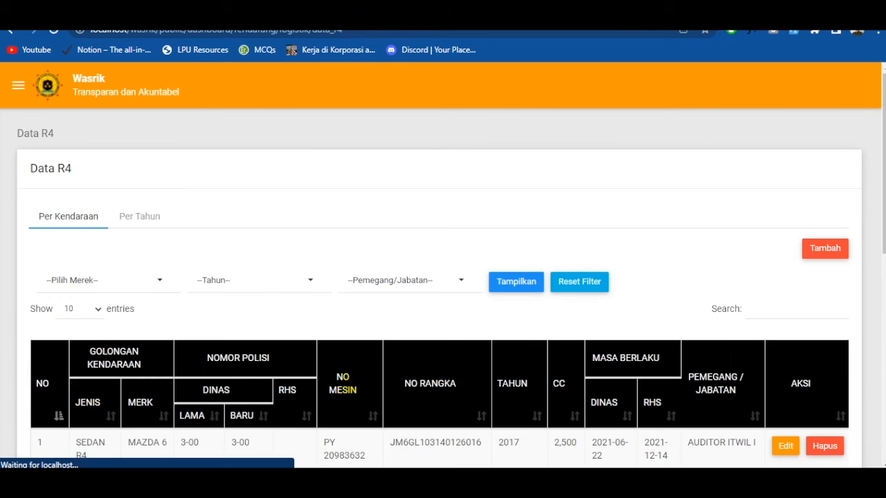
pyautogui.scroll(-2, 344, 395)
pyautogui.scroll(2, 342, 393)
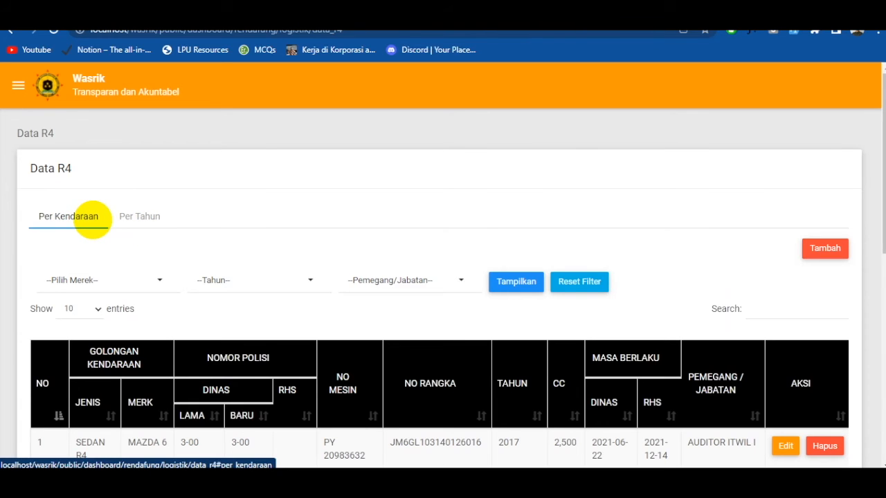
pyautogui.click(143, 217)
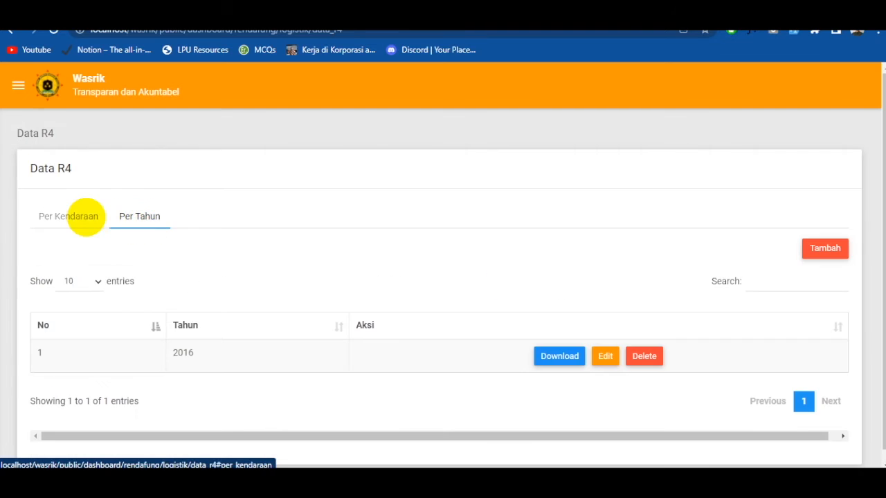
pyautogui.click(65, 216)
pyautogui.scroll(-2, 291, 308)
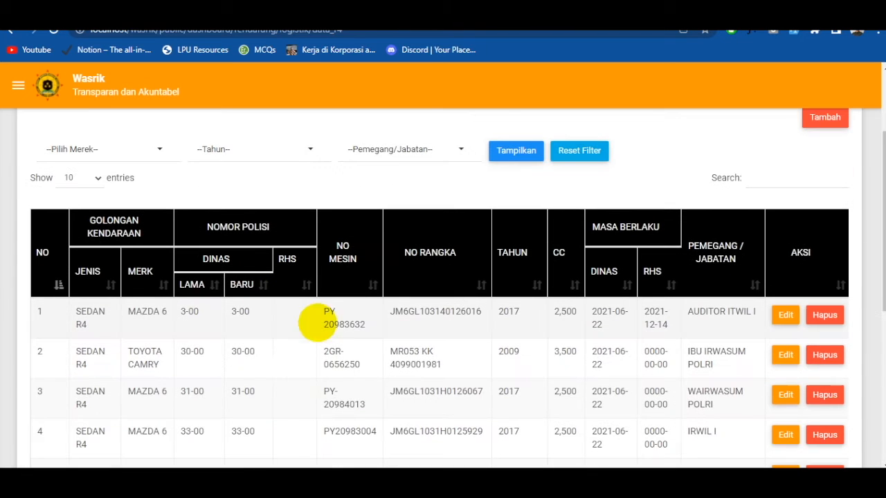
pyautogui.moveTo(82, 313); pyautogui.dragTo(690, 318)
pyautogui.scroll(2, 190, 189)
pyautogui.click(140, 217)
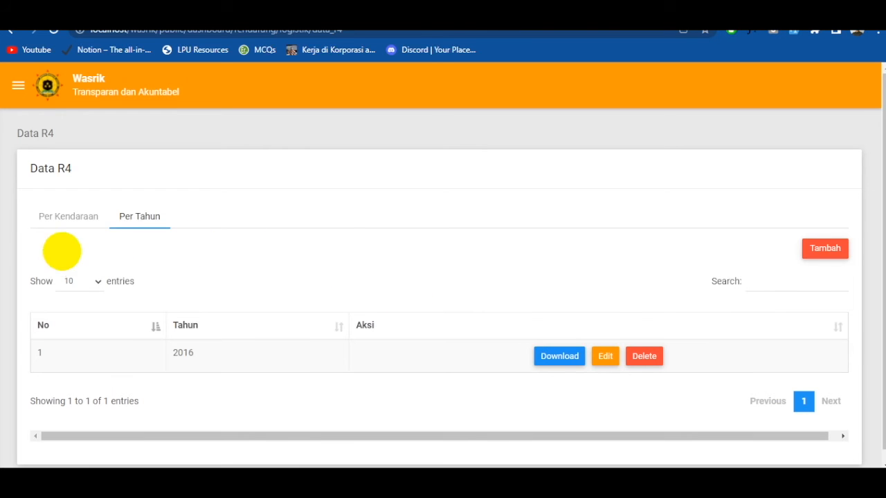
pyautogui.click(71, 219)
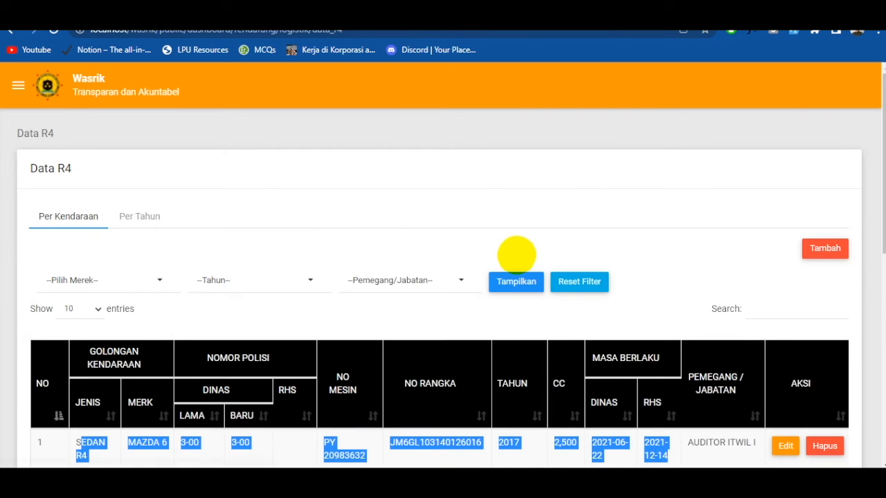
pyautogui.scroll(-1, 682, 270)
pyautogui.scroll(1, 762, 272)
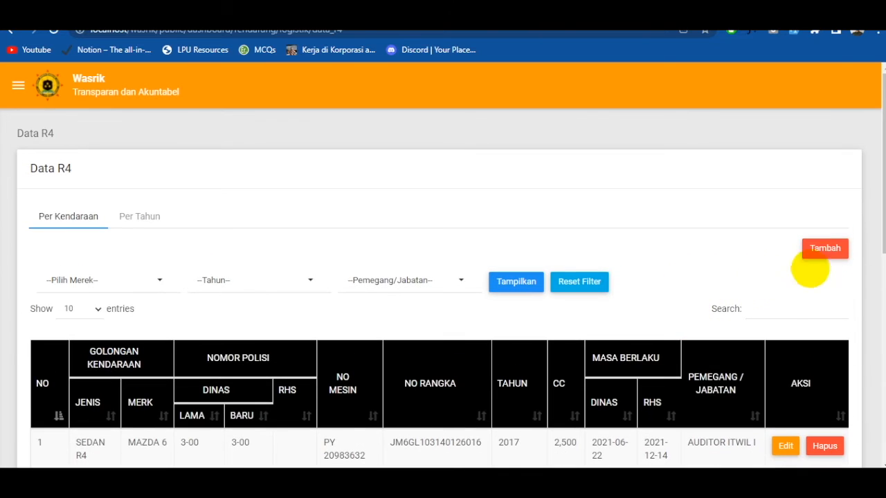
# - Start a new R4 vehicle entry and set its Jenis to SEDAN R4
pyautogui.click(824, 248)
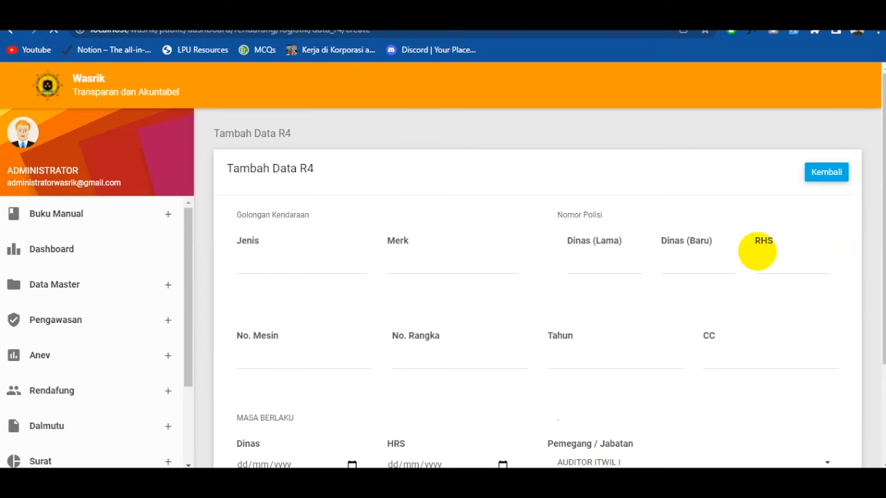
pyautogui.scroll(-1, 332, 256)
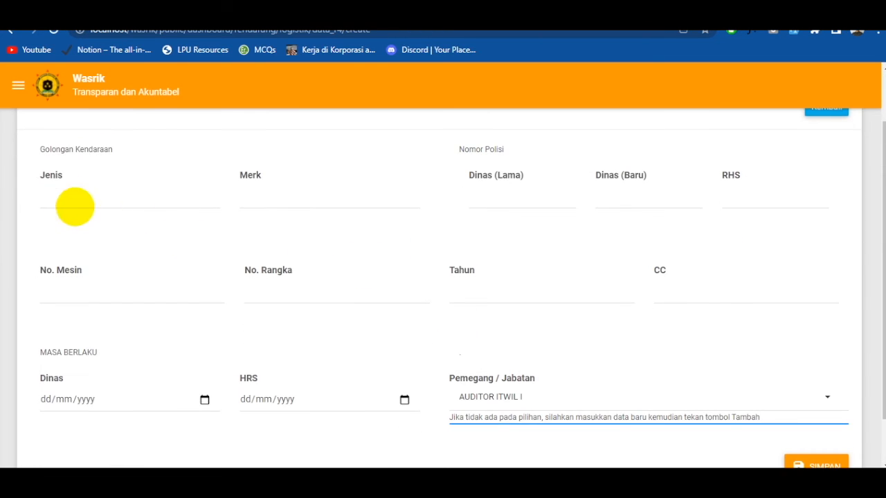
pyautogui.scroll(2, 104, 243)
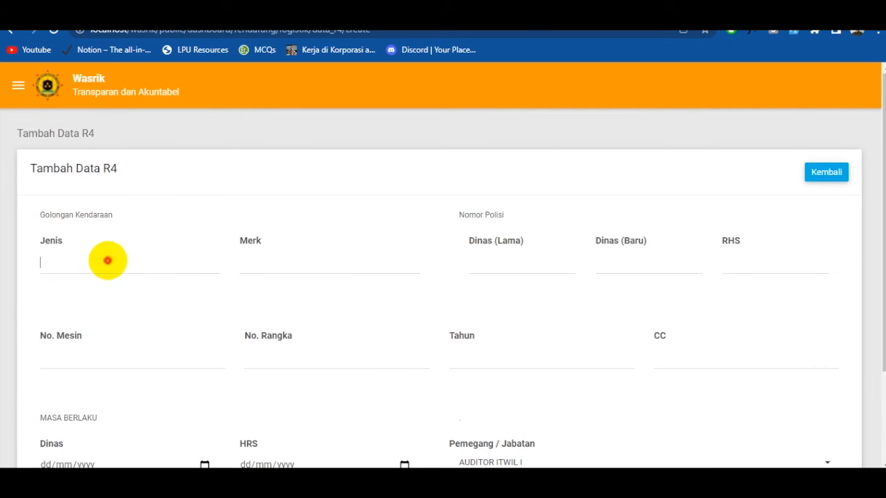
pyautogui.click(107, 260)
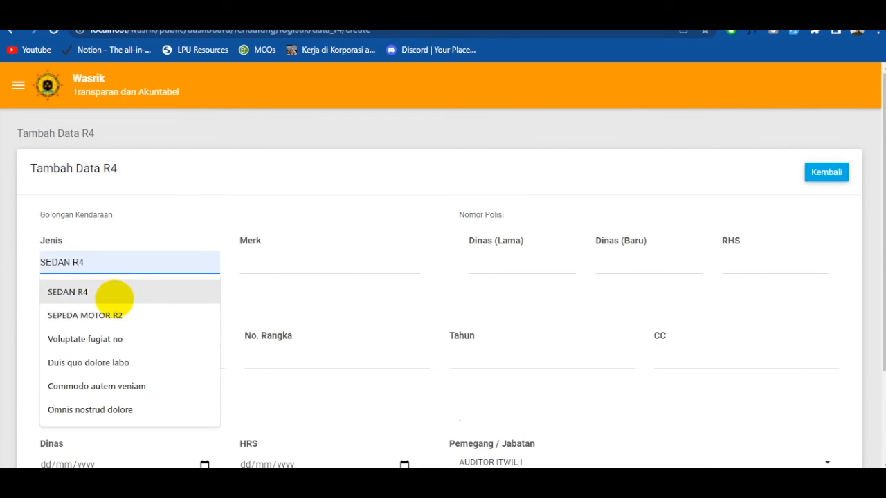
pyautogui.click(115, 294)
pyautogui.scroll(-1, 529, 263)
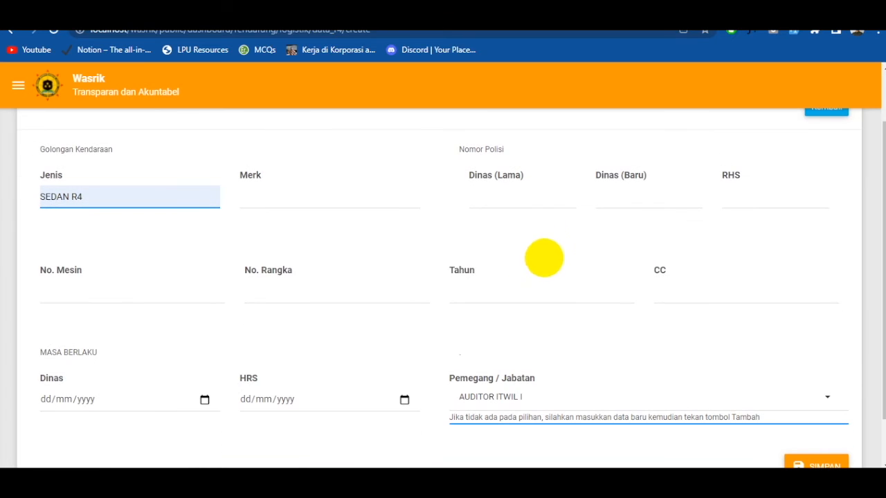
# - Add INI DATA BARU as a new Pemegang / Jabatan option and select it for the R4 vehicle entry
pyautogui.scroll(-1, 709, 232)
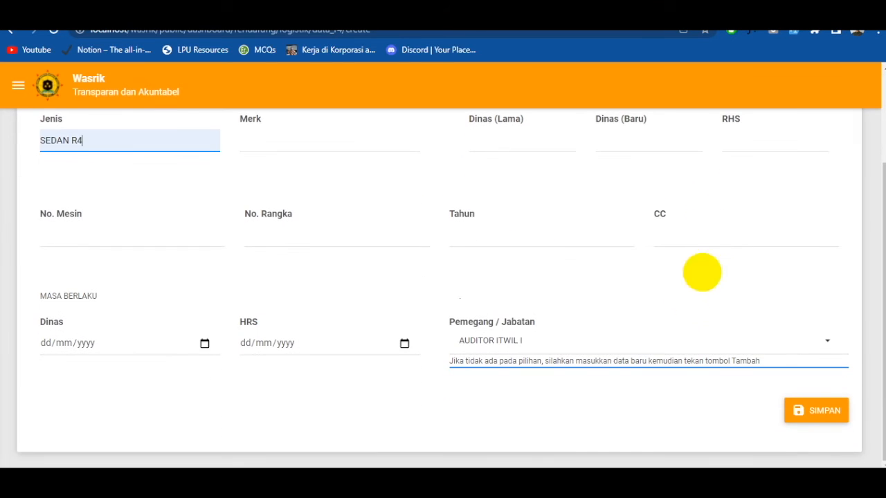
pyautogui.click(650, 345)
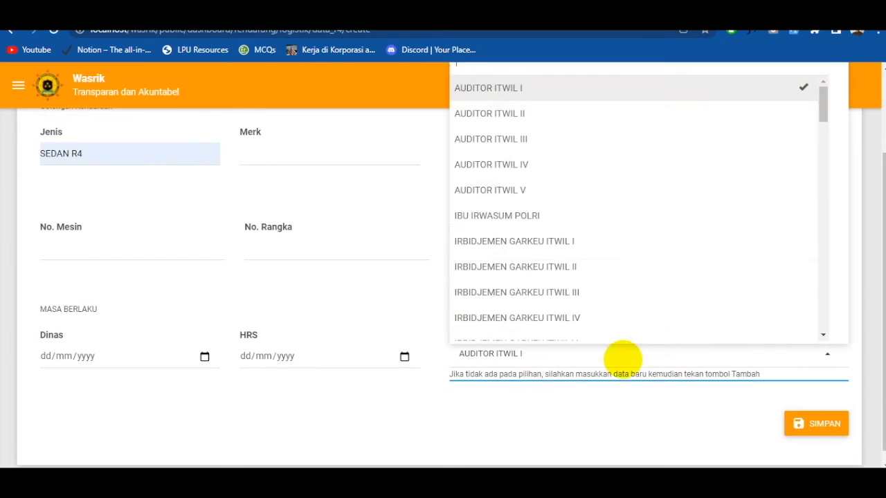
pyautogui.click(569, 365)
pyautogui.click(556, 368)
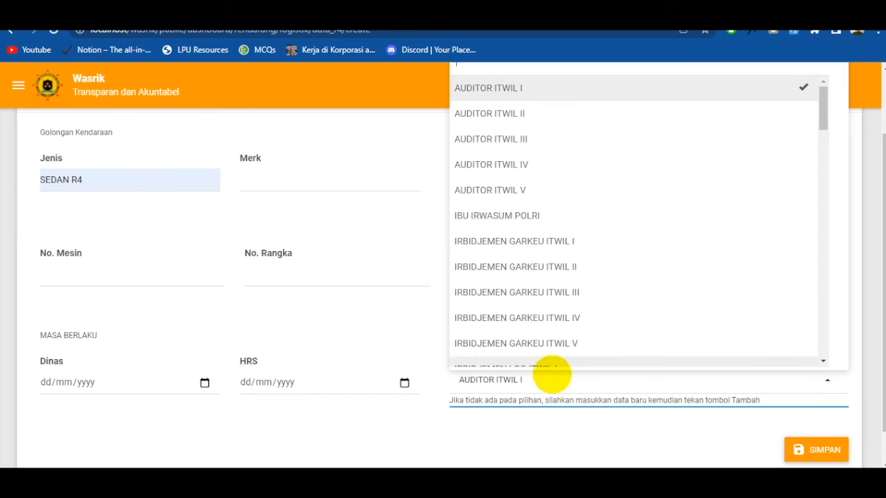
pyautogui.scroll(2, 256, 282)
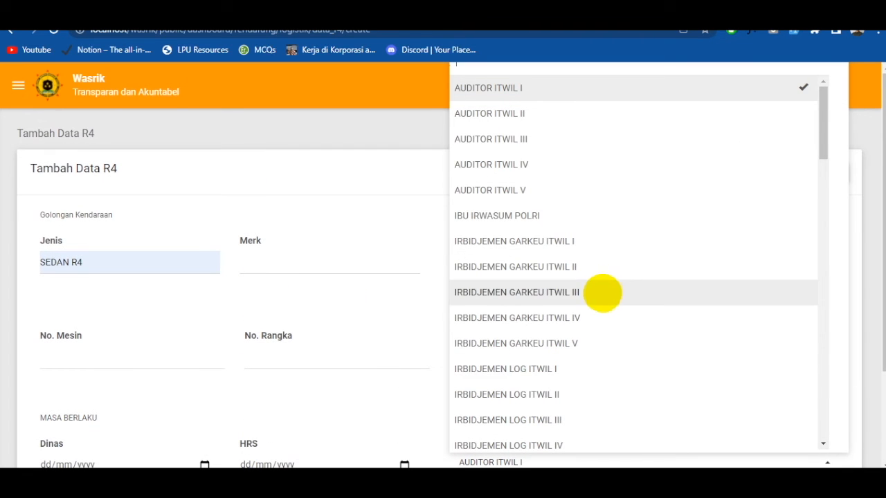
pyautogui.scroll(-2, 594, 281)
pyautogui.scroll(2, 647, 228)
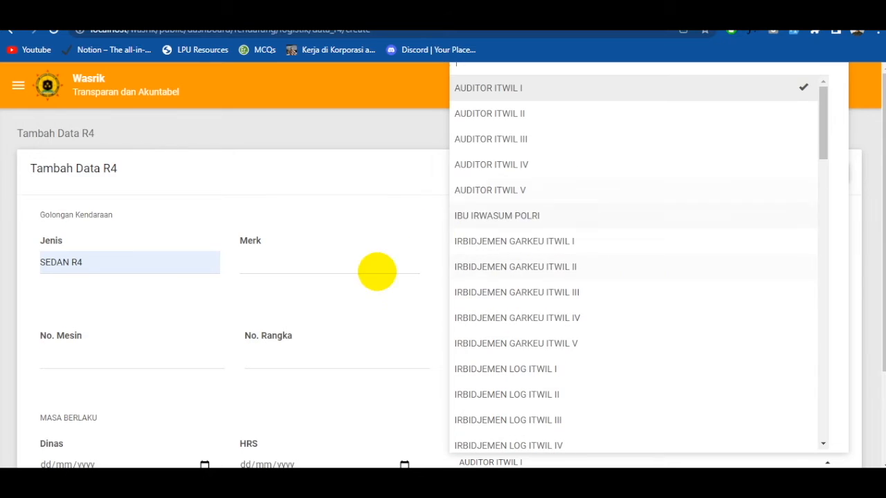
pyautogui.click(350, 283)
pyautogui.scroll(-3, 485, 333)
pyautogui.click(562, 340)
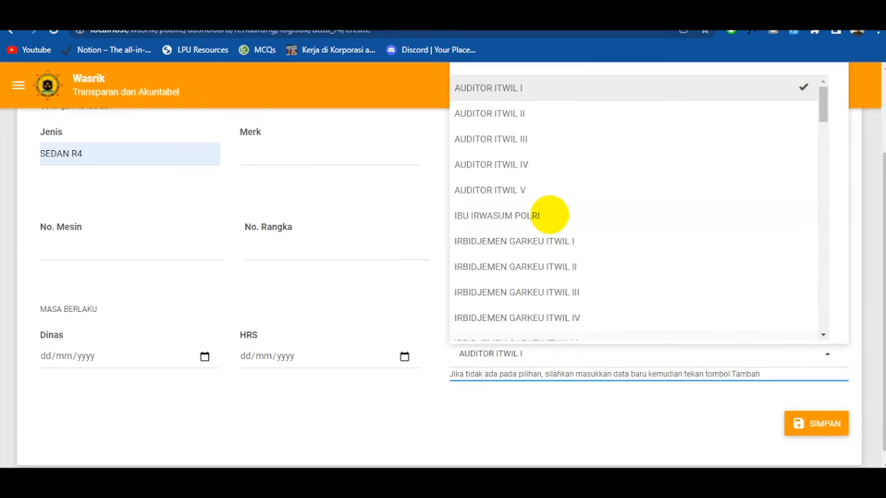
pyautogui.write('INI DATA BARU')
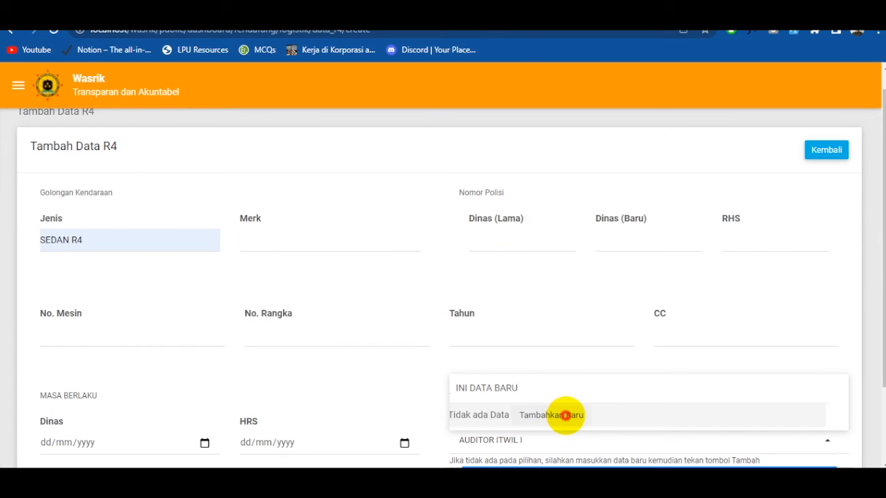
pyautogui.click(566, 416)
pyautogui.scroll(-2, 570, 416)
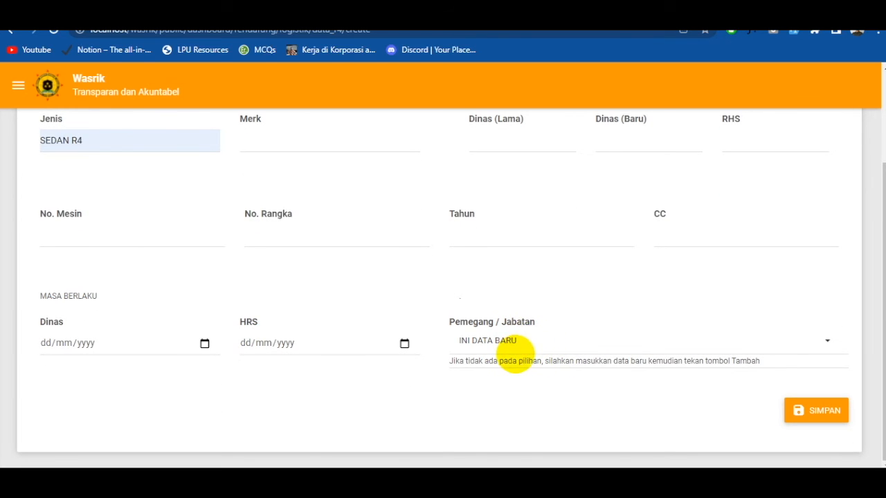
# - Leave the new R4 vehicle entry without saving and return to the Data R4 list
pyautogui.scroll(2, 516, 355)
pyautogui.scroll(-2, 840, 436)
pyautogui.scroll(2, 805, 405)
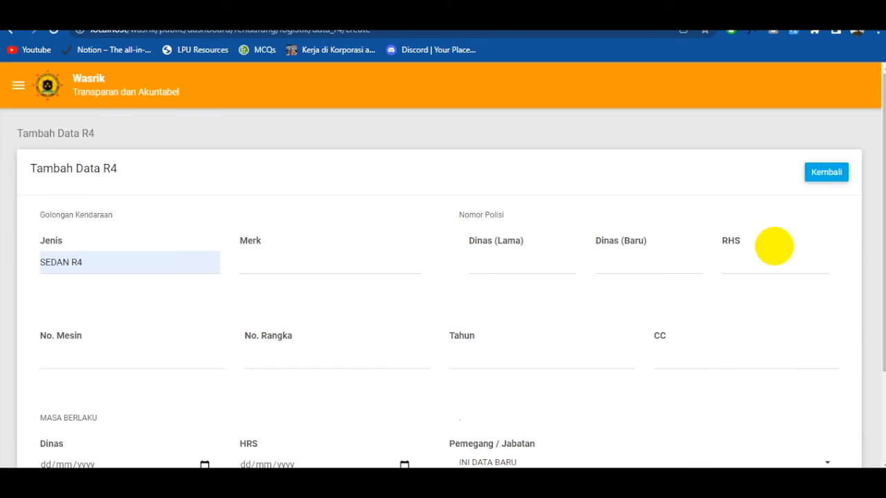
pyautogui.click(826, 173)
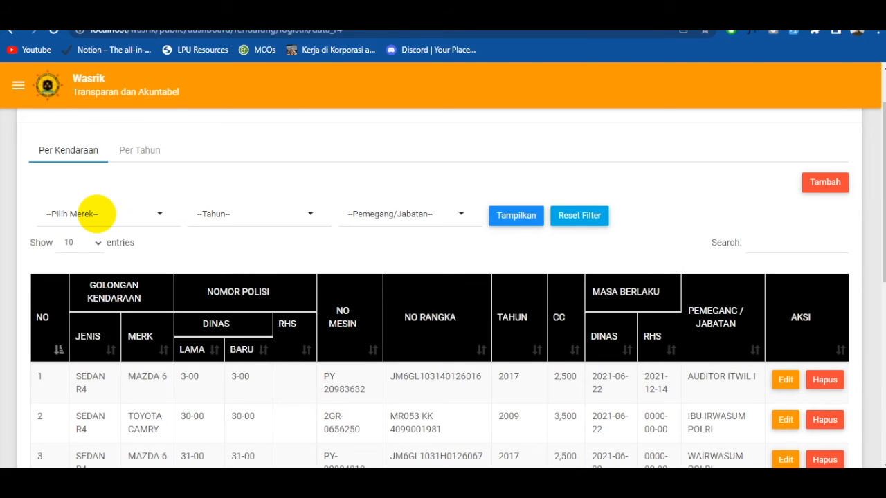
# - Check the filter options of the R4 vehicle list and filter it to Tahun 1995
pyautogui.click(107, 211)
pyautogui.click(164, 180)
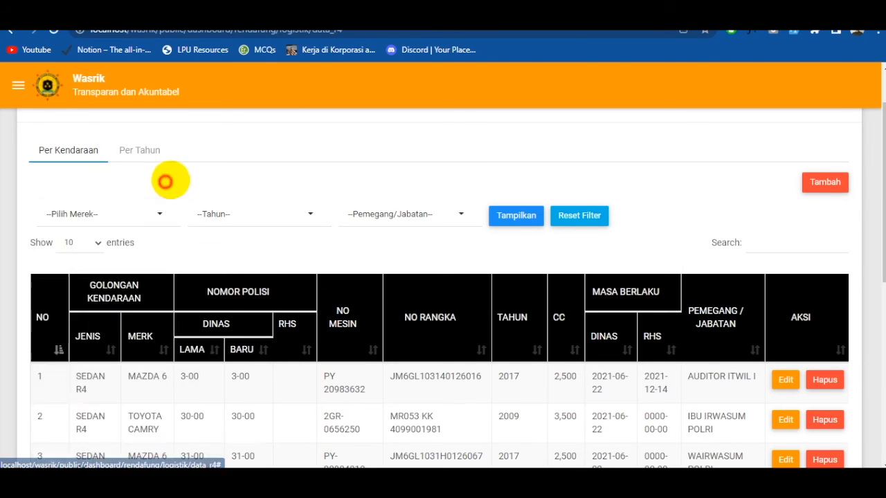
pyautogui.click(239, 206)
pyautogui.click(420, 181)
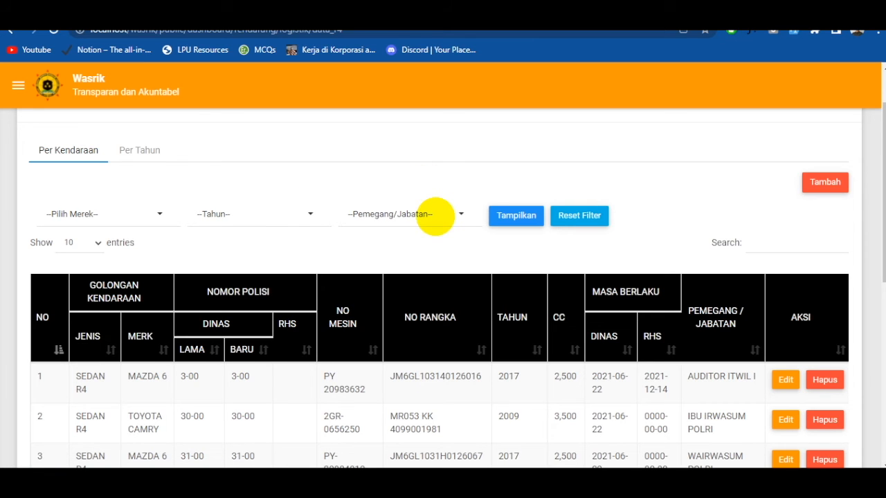
pyautogui.click(105, 212)
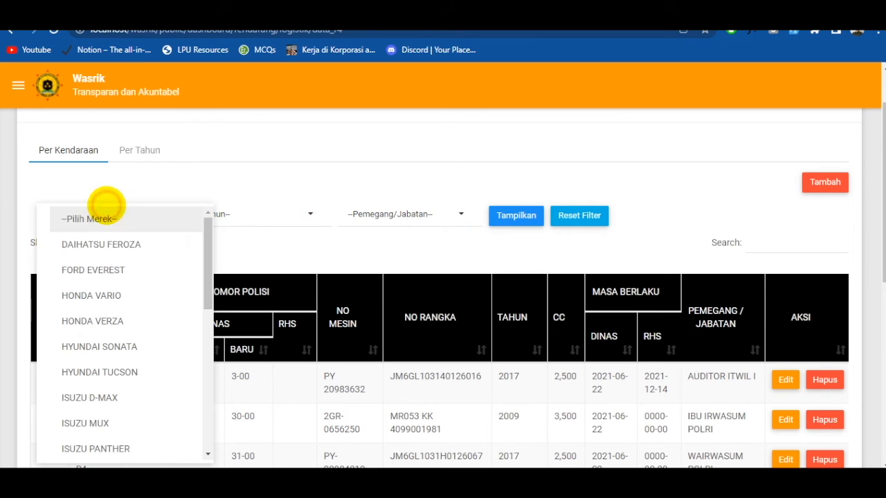
pyautogui.click(267, 221)
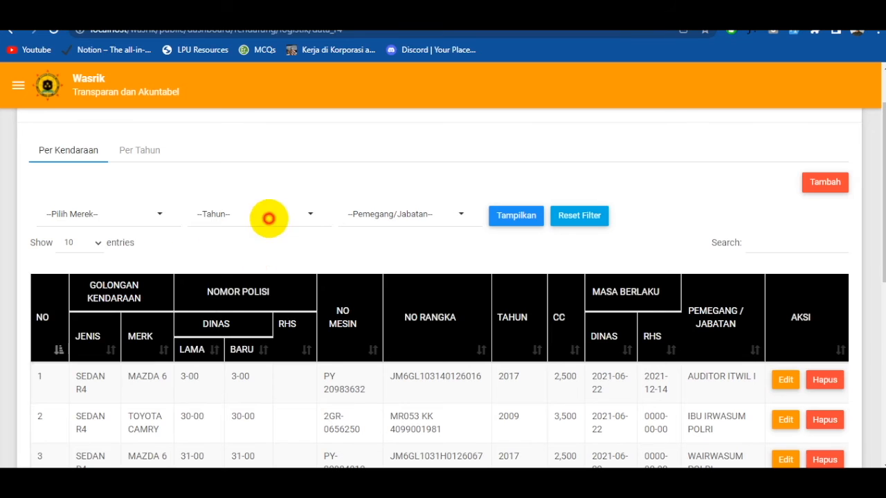
pyautogui.click(269, 216)
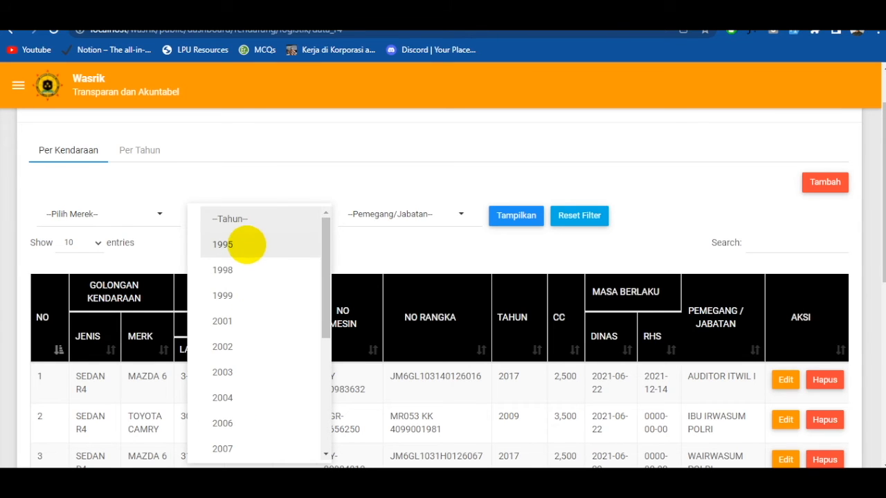
pyautogui.click(248, 244)
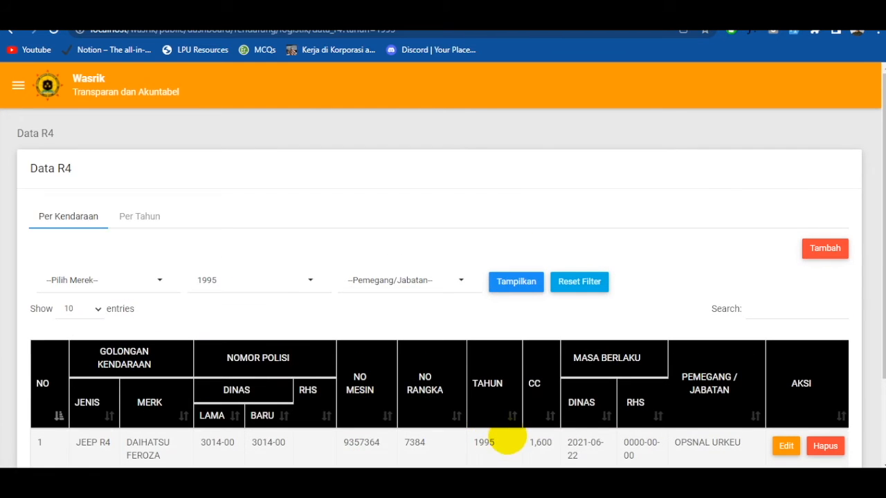
pyautogui.scroll(-2, 507, 440)
pyautogui.scroll(2, 491, 401)
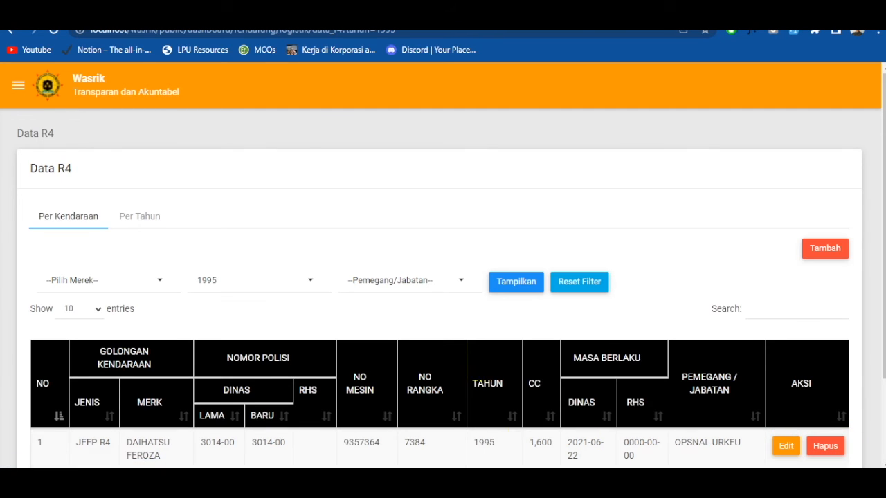
# - Show the Per Tahun view of Data R4 and open its form for adding a yearly document
pyautogui.click(138, 216)
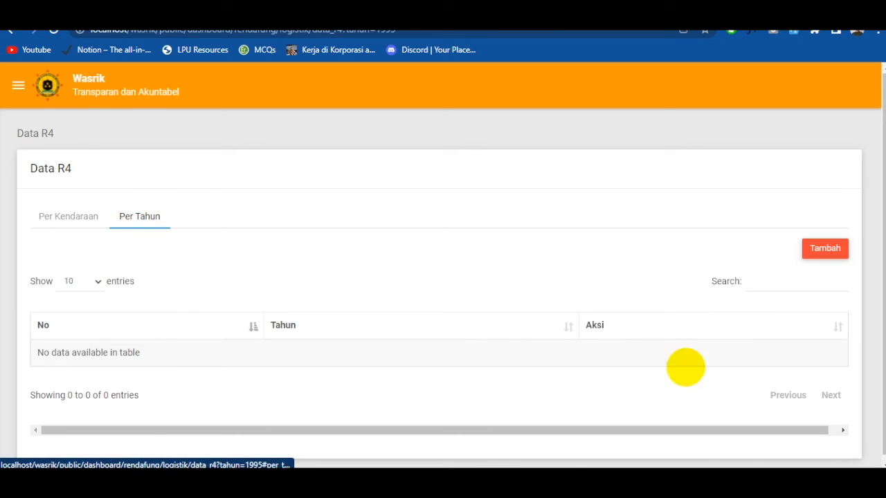
pyautogui.click(826, 247)
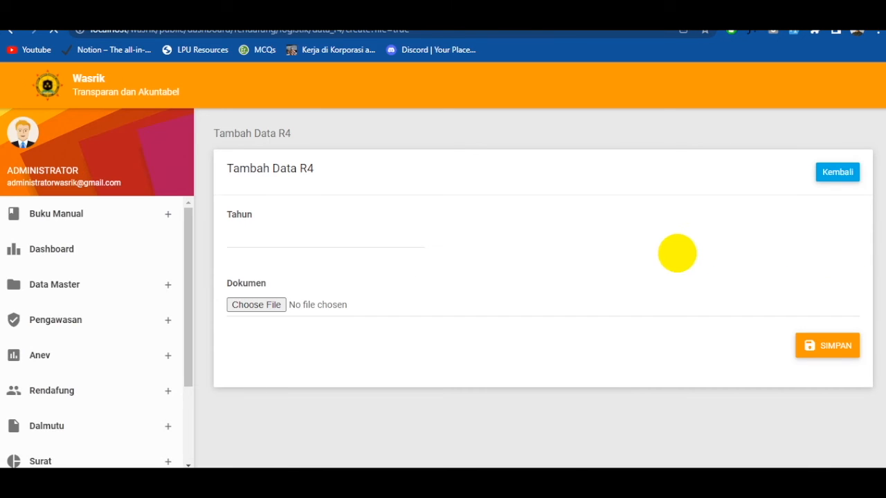
pyautogui.click(110, 249)
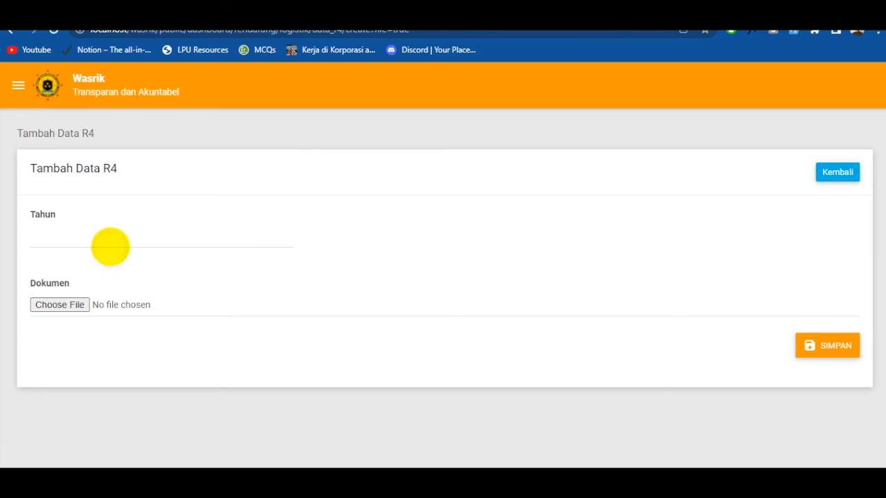
pyautogui.click(540, 250)
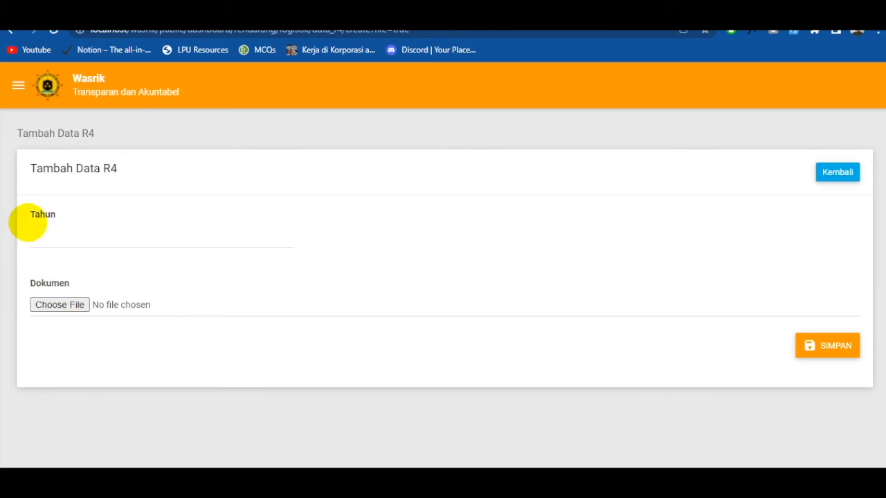
# - Open the Data R2 page in the Logistik section of Rendafung
pyautogui.click(18, 85)
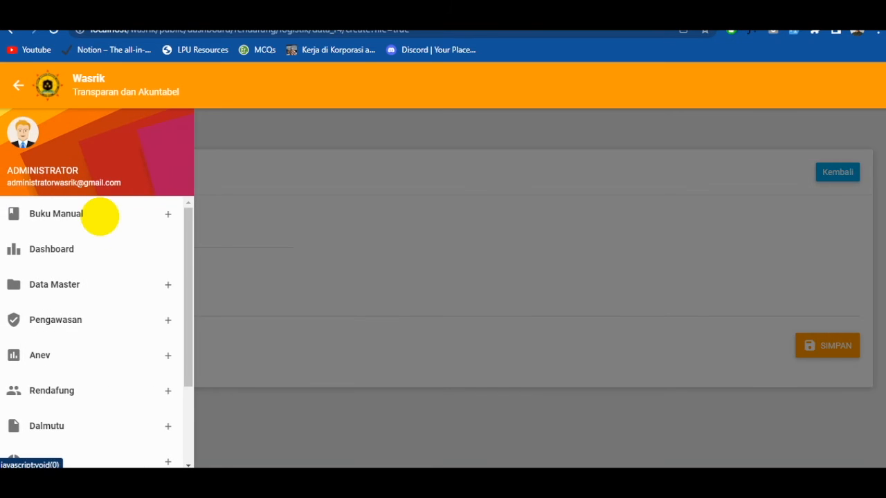
pyautogui.scroll(-1, 107, 322)
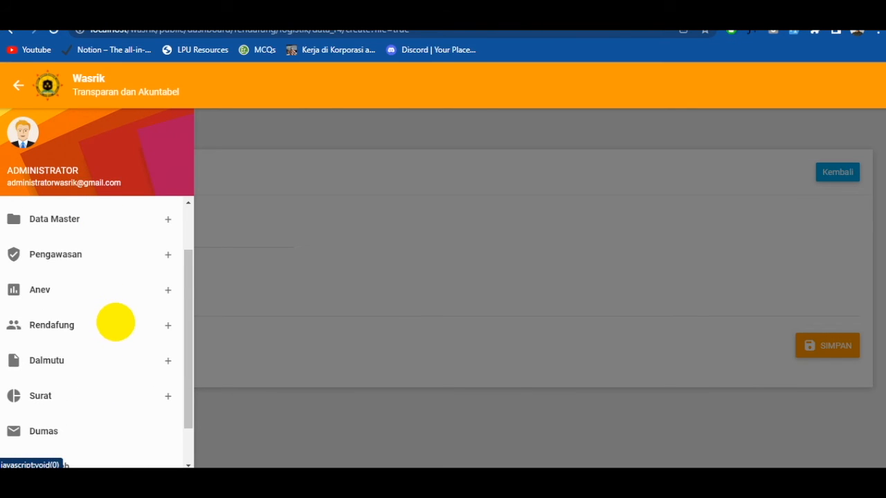
pyautogui.click(107, 319)
pyautogui.click(78, 374)
pyautogui.click(66, 419)
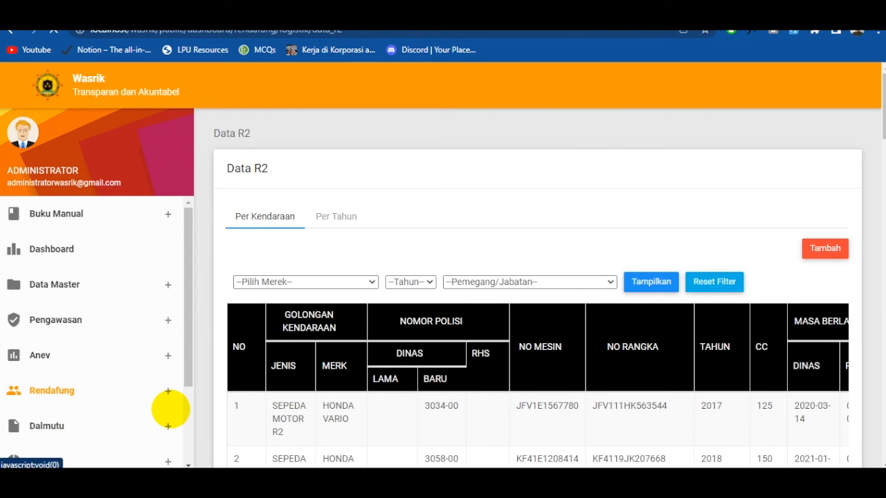
# - Examine the R2 vehicle data in the Per Kendaraan and Per Tahun views
pyautogui.scroll(-2, 287, 376)
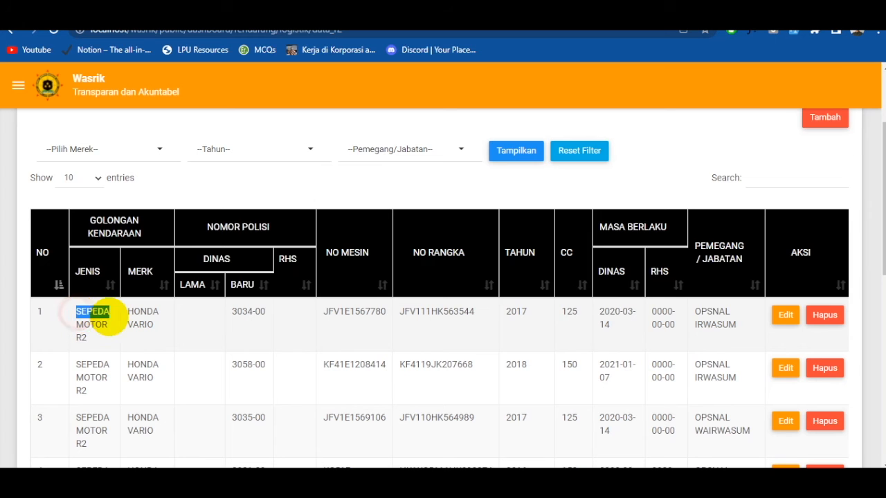
pyautogui.scroll(2, 112, 342)
pyautogui.scroll(-4, 204, 386)
pyautogui.scroll(3, 114, 307)
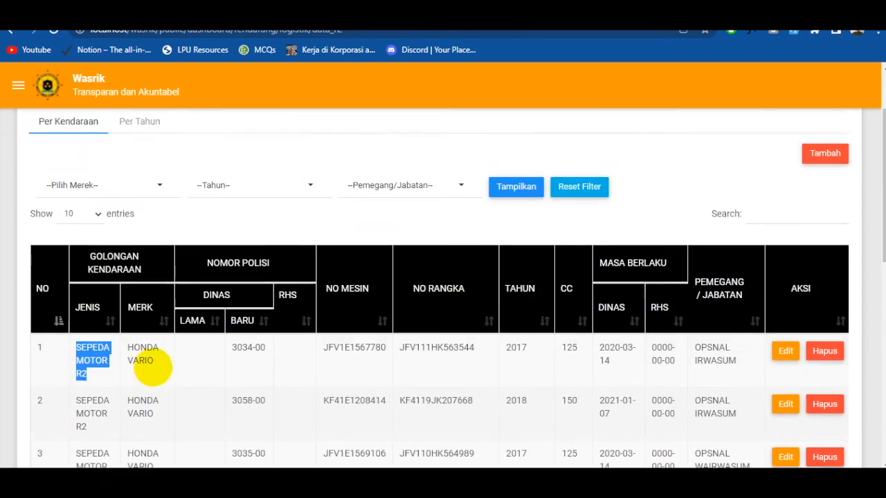
pyautogui.scroll(-3, 89, 227)
pyautogui.scroll(-6, 114, 311)
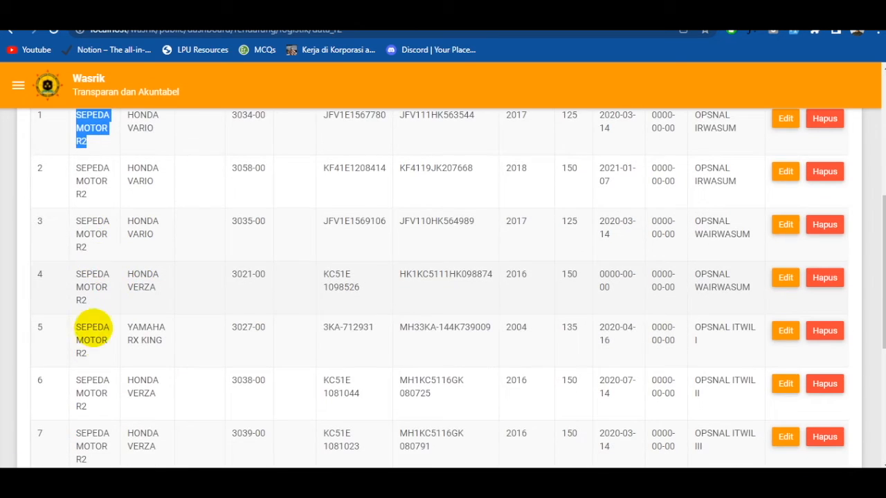
pyautogui.scroll(9, 119, 346)
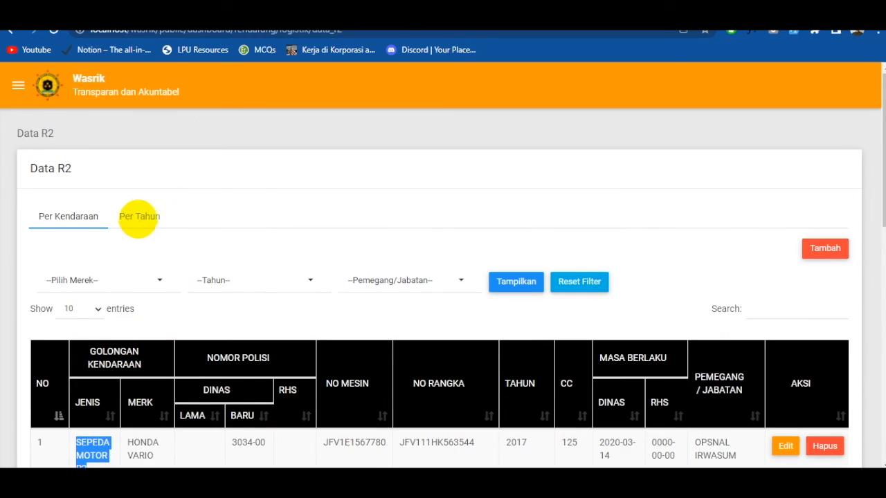
pyautogui.click(139, 215)
pyautogui.click(77, 211)
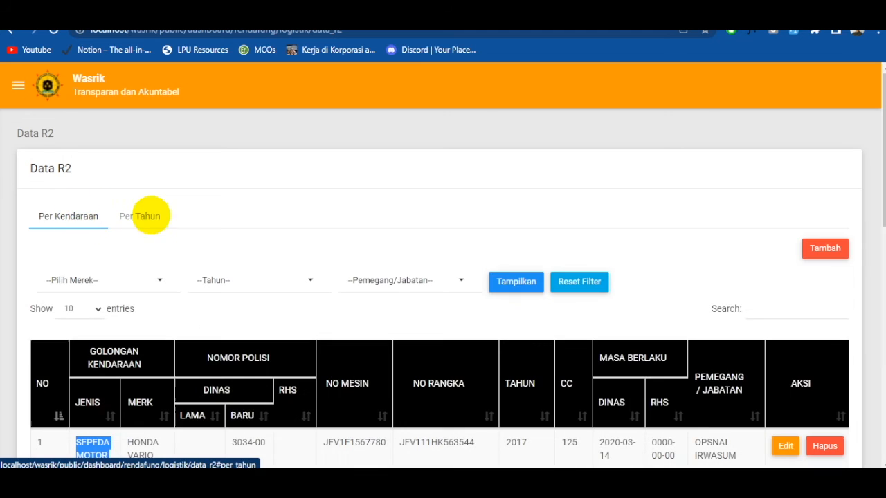
pyautogui.click(146, 217)
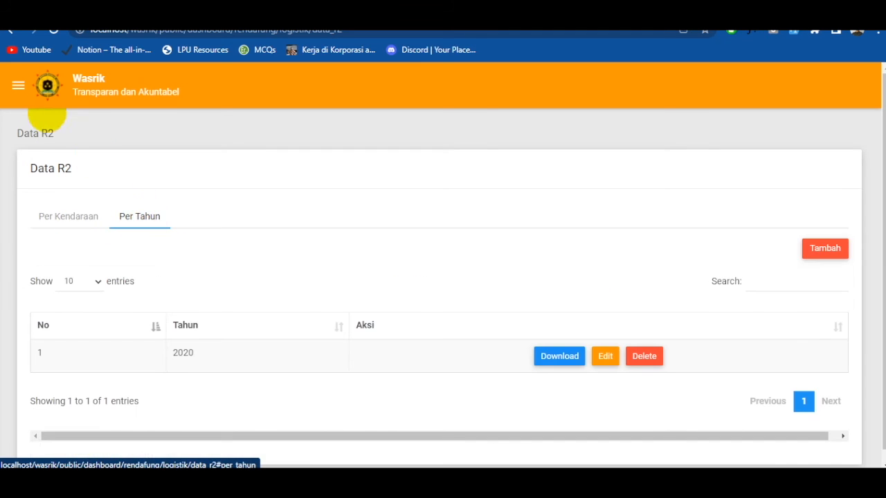
# - Open the Anggaran page under Perencanaan Anggaran in Rendafung and start a new budget data entry
pyautogui.click(18, 86)
pyautogui.scroll(-3, 81, 268)
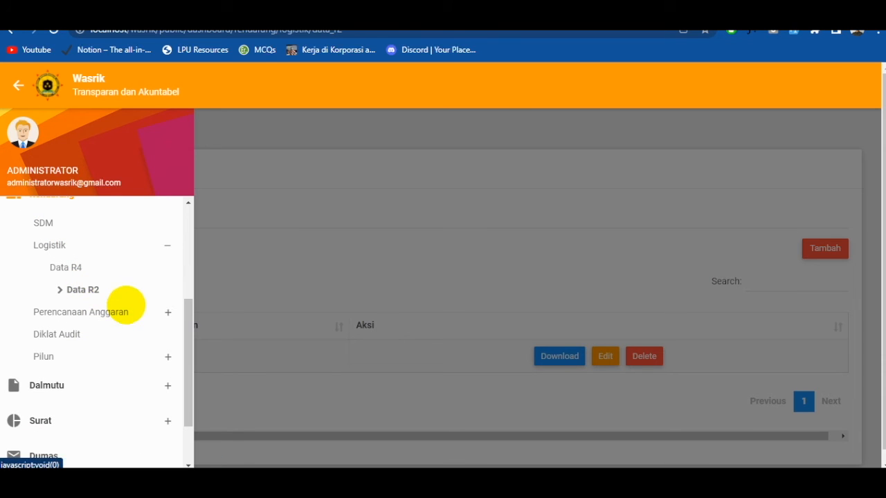
pyautogui.click(121, 313)
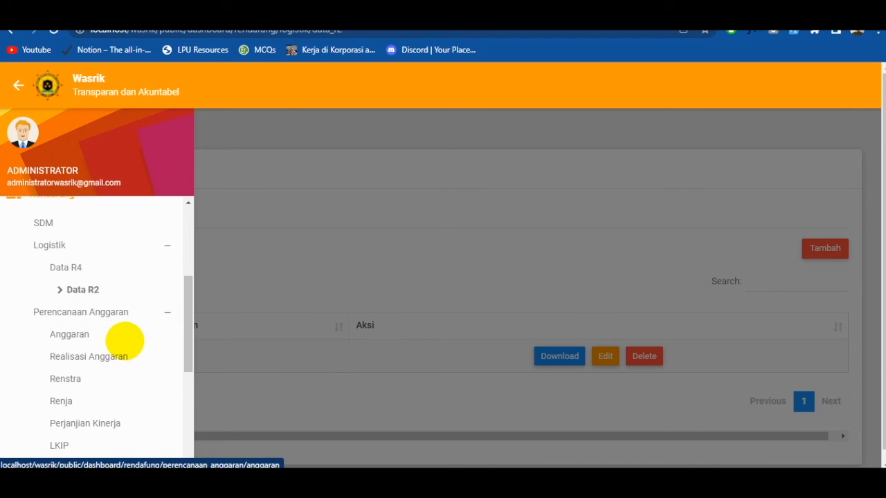
pyautogui.click(78, 335)
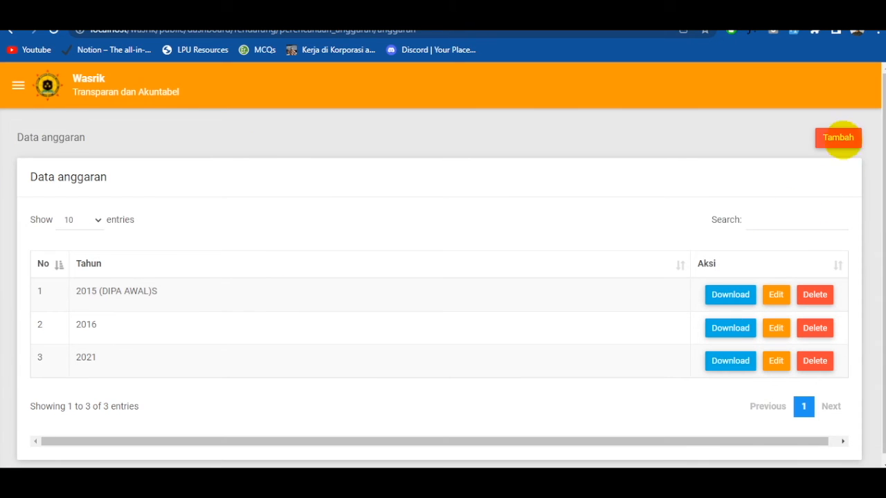
pyautogui.click(839, 138)
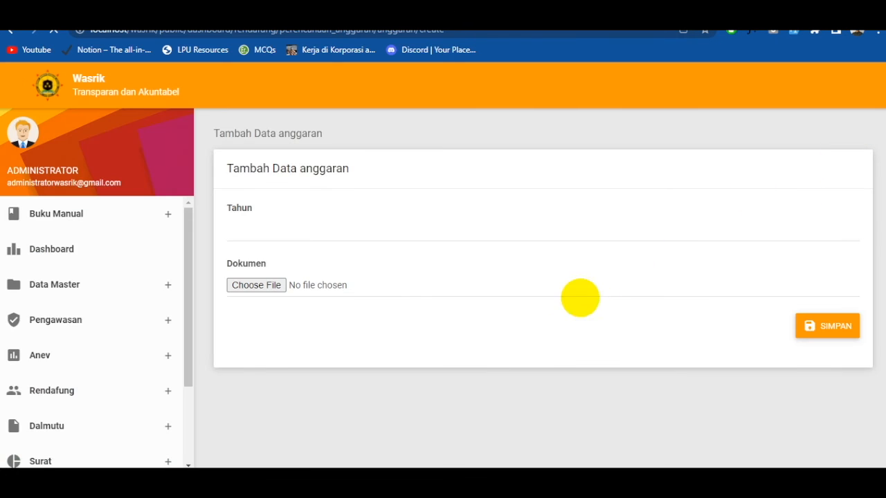
pyautogui.click(88, 239)
pyautogui.click(159, 184)
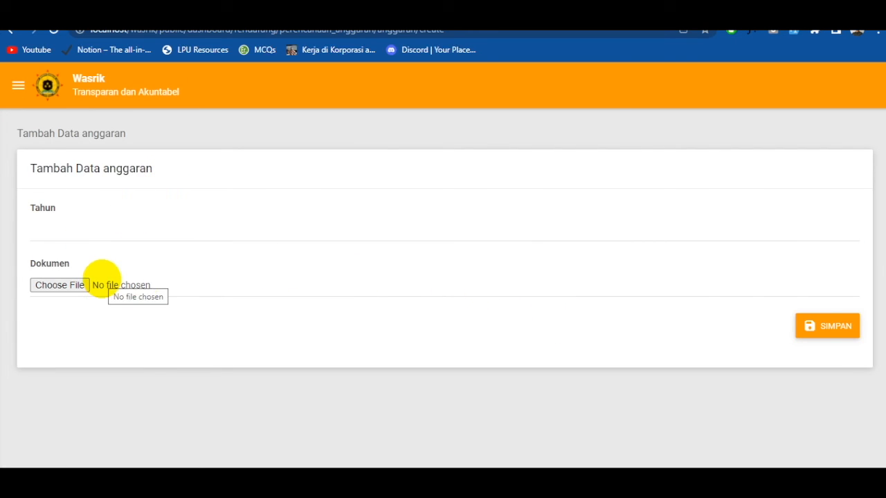
# - Open the Realisasi Anggaran page under Perencanaan Anggaran in the Rendafung section
pyautogui.click(18, 86)
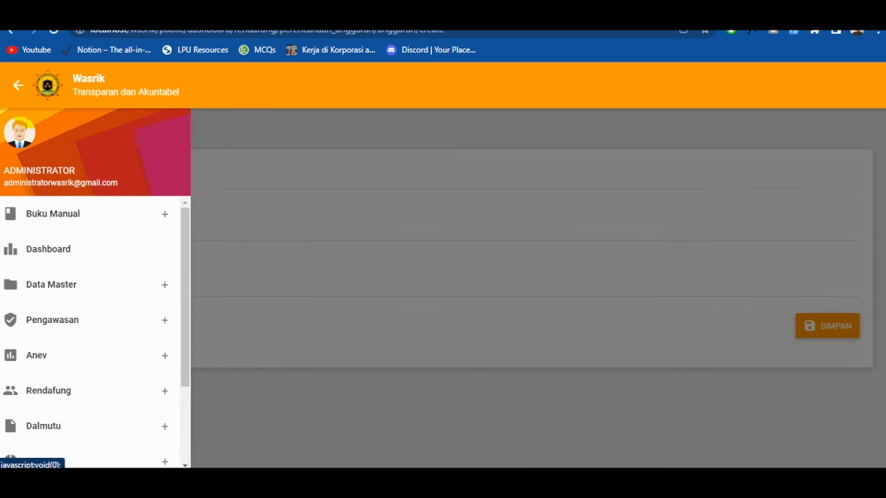
pyautogui.click(120, 384)
pyautogui.scroll(-2, 115, 368)
pyautogui.click(118, 332)
pyautogui.scroll(-1, 116, 325)
pyautogui.click(113, 312)
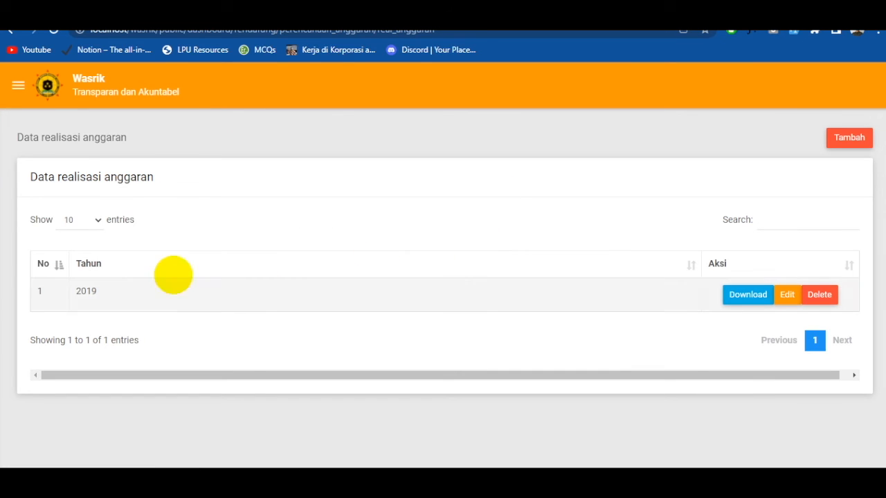
# - Open the Renstra page under Perencanaan Anggaran in Rendafung
pyautogui.click(18, 85)
pyautogui.click(554, 222)
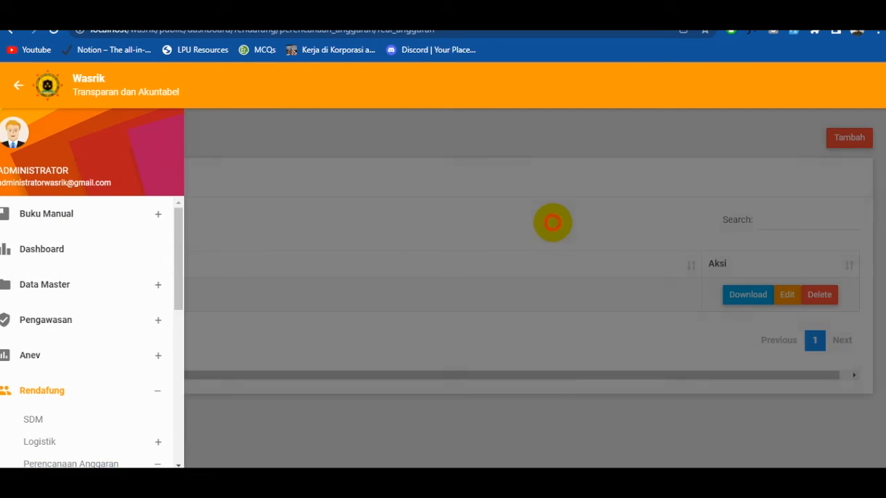
pyautogui.click(19, 87)
pyautogui.scroll(-3, 118, 411)
pyautogui.click(83, 401)
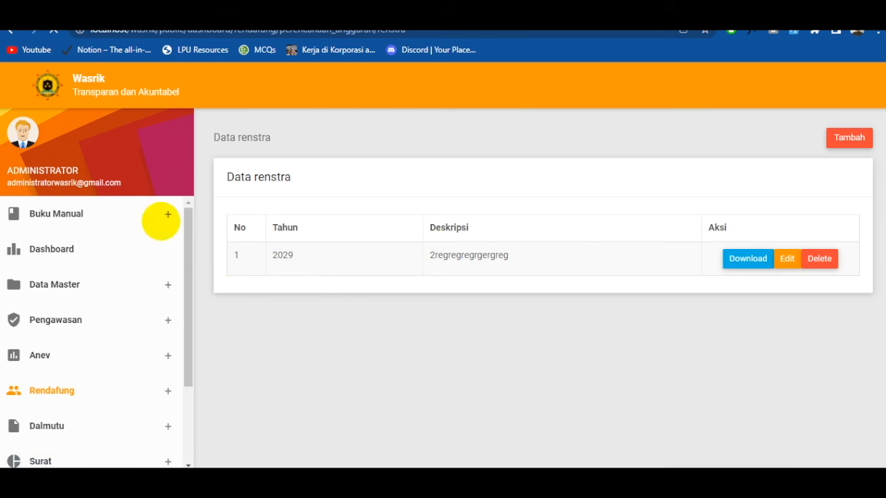
# - Open the Renja page under Perencanaan Anggaran in Rendafung
pyautogui.click(20, 86)
pyautogui.scroll(-2, 104, 340)
pyautogui.scroll(-1, 117, 365)
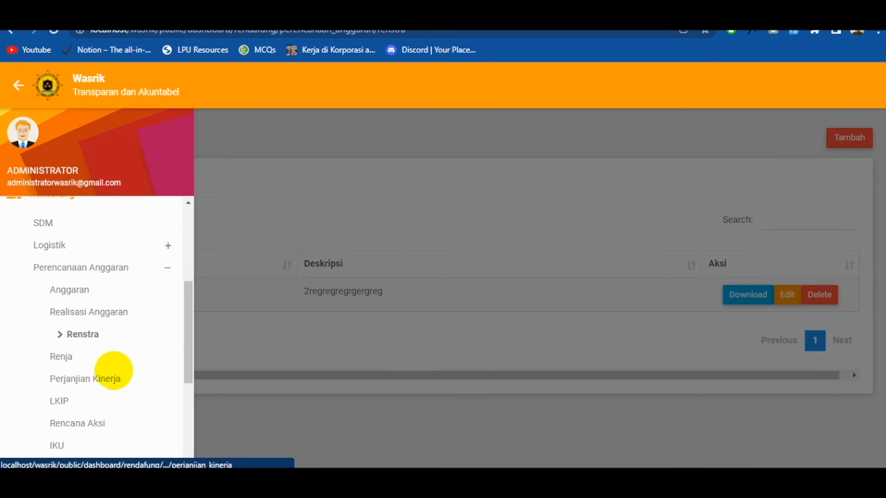
pyautogui.click(61, 356)
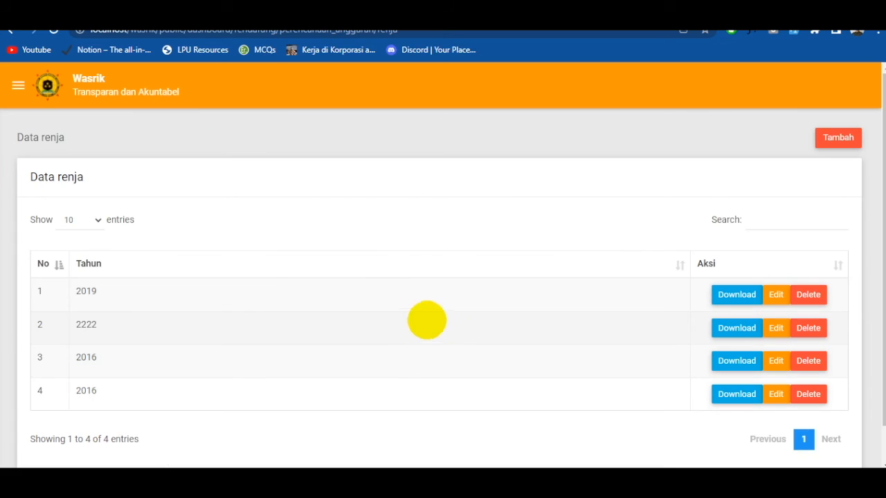
# - Sort the Renja records by Tahun in ascending order and request the download of the first 2016 document
pyautogui.click(88, 263)
pyautogui.click(420, 302)
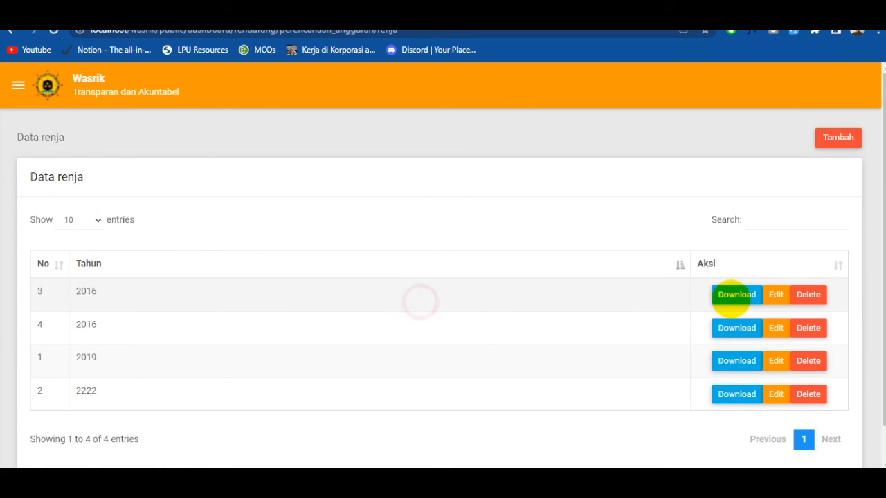
pyautogui.click(737, 294)
pyautogui.click(520, 298)
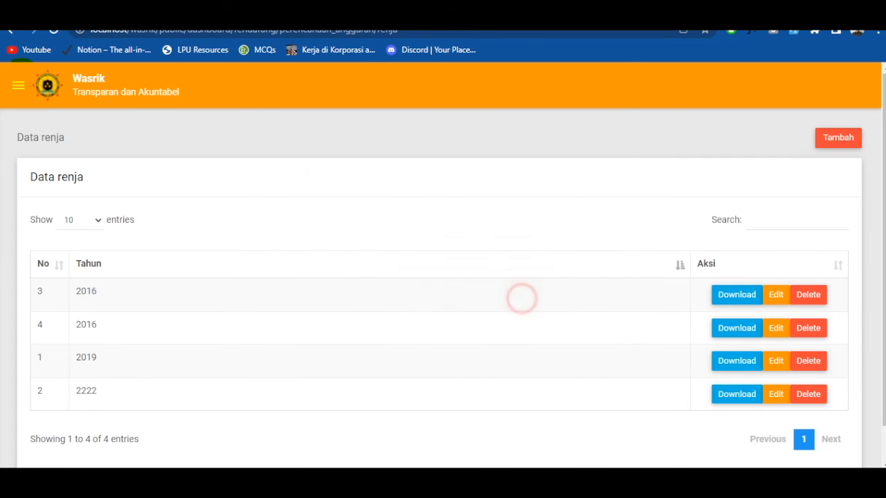
# - View the Perjanjian Kinerja page and the LKIP page under Perencanaan Anggaran
pyautogui.click(18, 86)
pyautogui.scroll(-3, 60, 277)
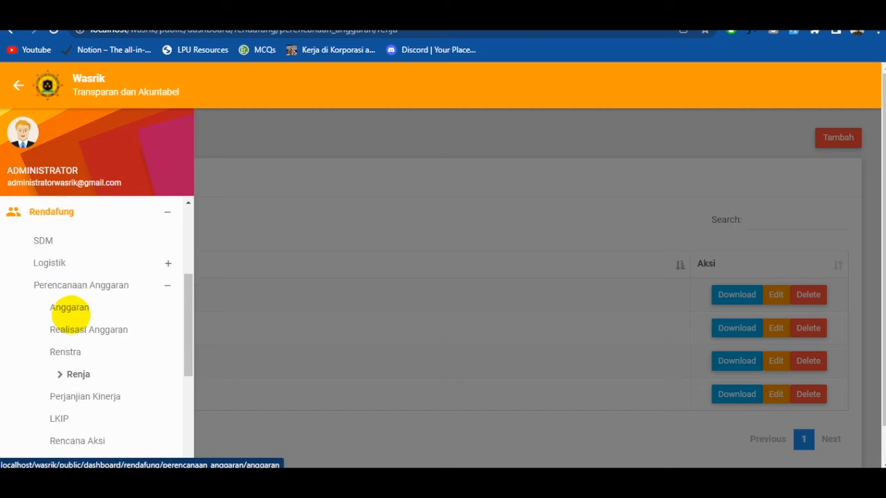
pyautogui.click(96, 378)
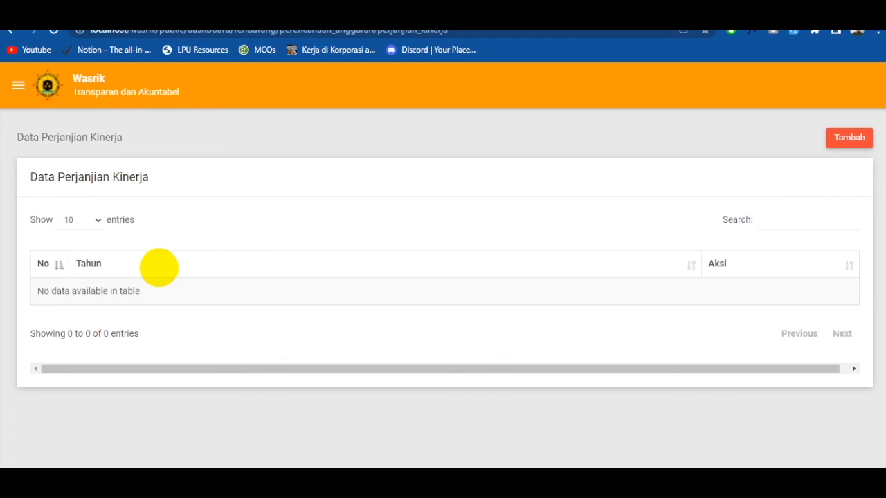
pyautogui.click(18, 85)
pyautogui.scroll(-2, 95, 340)
pyautogui.scroll(-1, 111, 404)
pyautogui.click(69, 403)
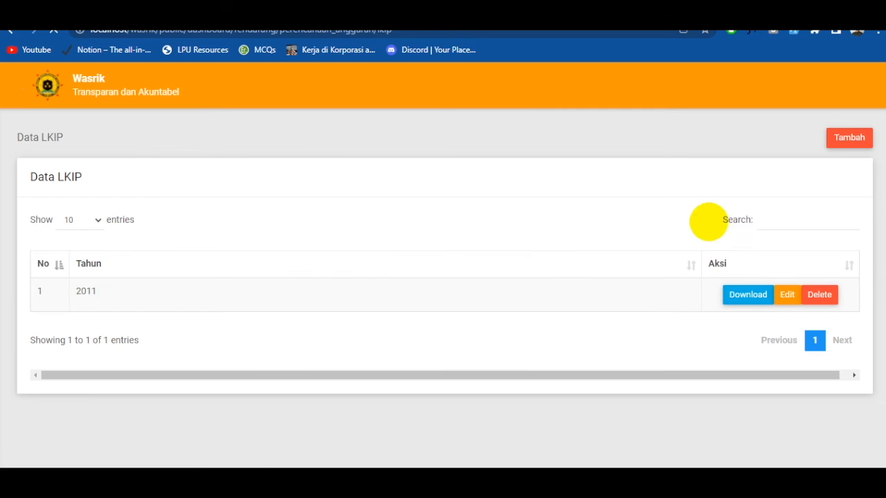
# - View the Rencana Aksi page and the IKU page under Perencanaan Anggaran
pyautogui.click(19, 85)
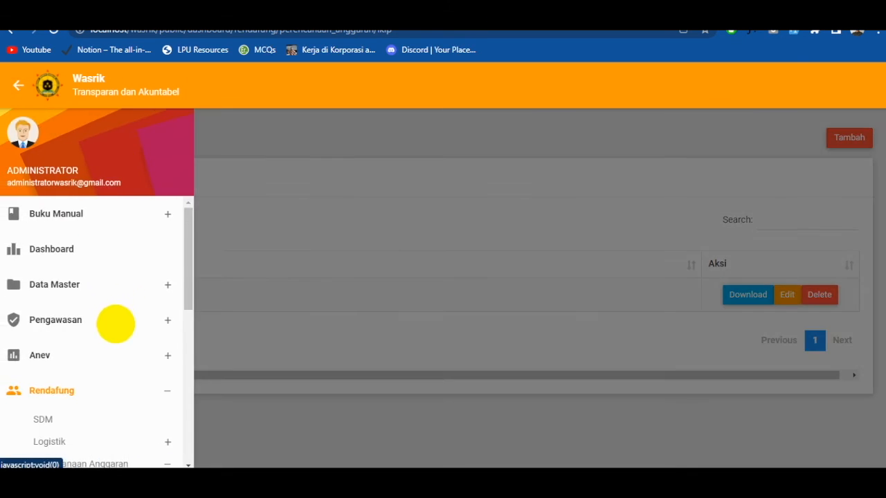
pyautogui.scroll(-4, 118, 339)
pyautogui.click(83, 360)
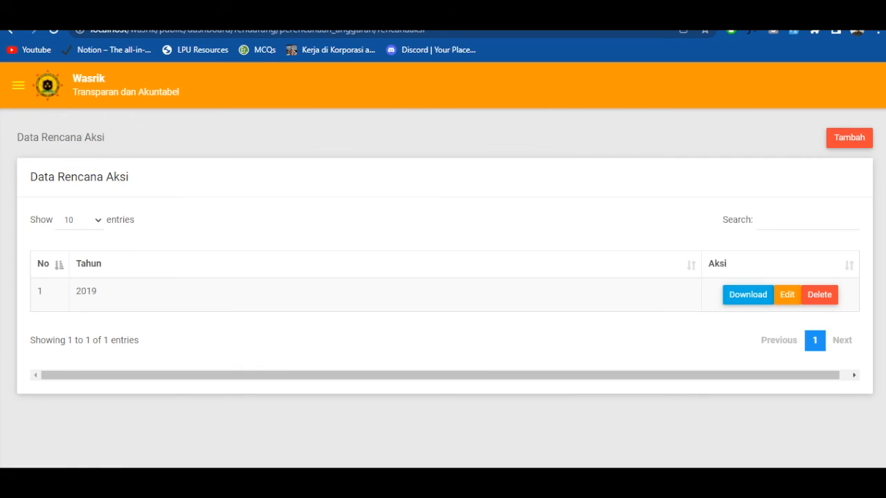
pyautogui.click(19, 86)
pyautogui.scroll(-5, 139, 311)
pyautogui.click(83, 380)
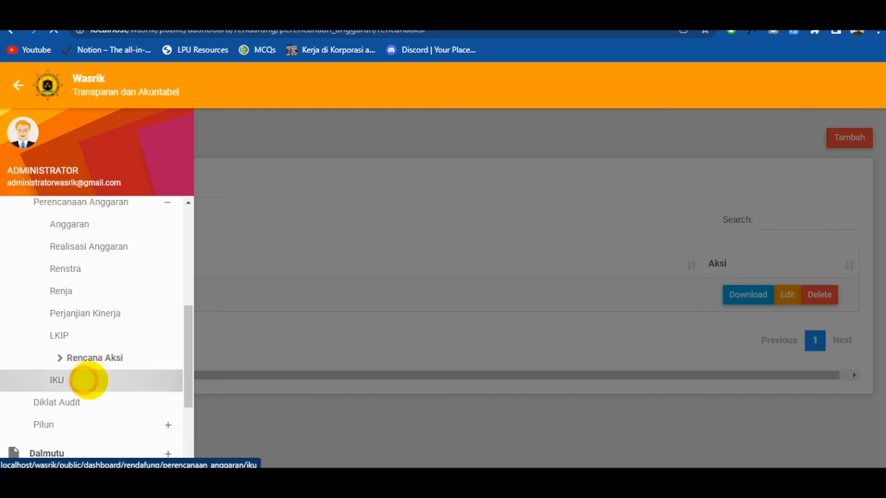
# - Open the Diklat Audit page in Rendafung and bring up its form for adding a record
pyautogui.click(18, 86)
pyautogui.scroll(-5, 85, 320)
pyautogui.scroll(-2, 93, 329)
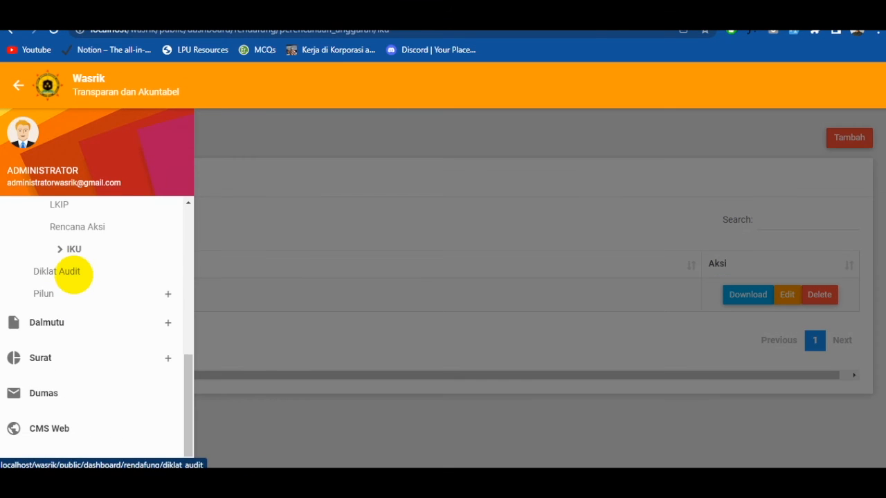
pyautogui.click(74, 271)
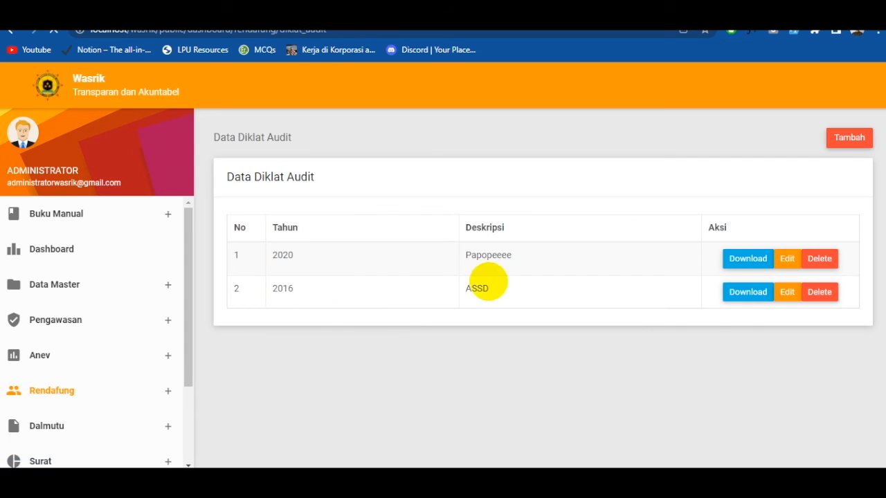
pyautogui.click(858, 140)
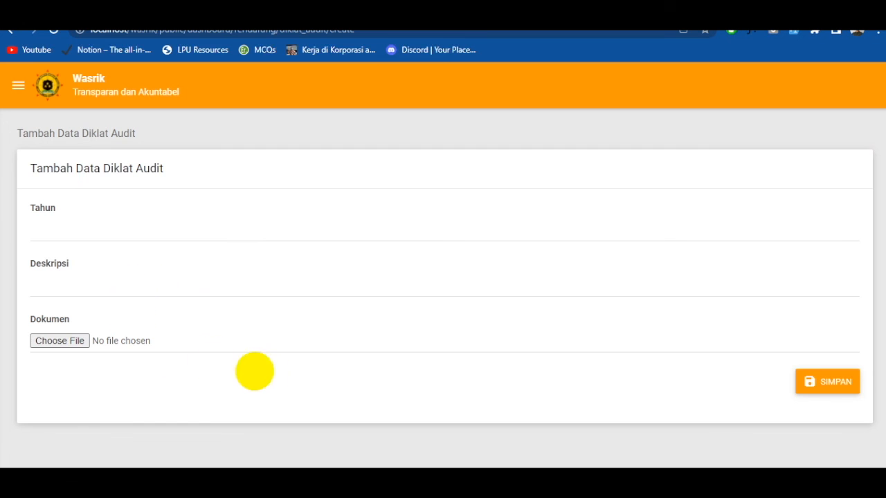
# - Open the Perpol page under Pilun in Rendafung and view its form for adding a record
pyautogui.click(15, 84)
pyautogui.scroll(-4, 69, 270)
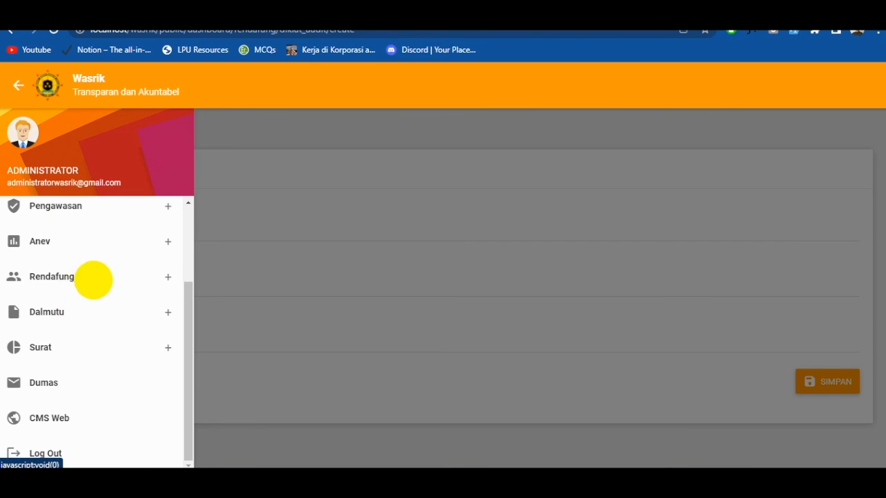
pyautogui.click(93, 280)
pyautogui.click(80, 396)
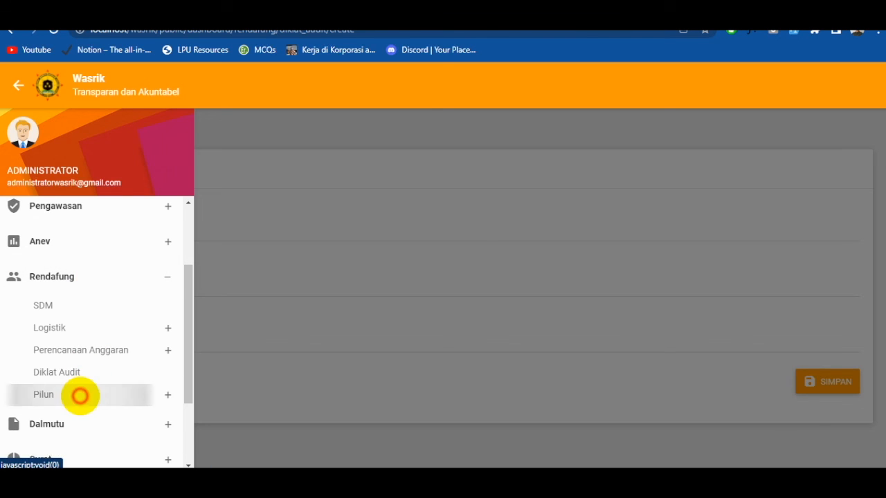
pyautogui.scroll(-2, 79, 395)
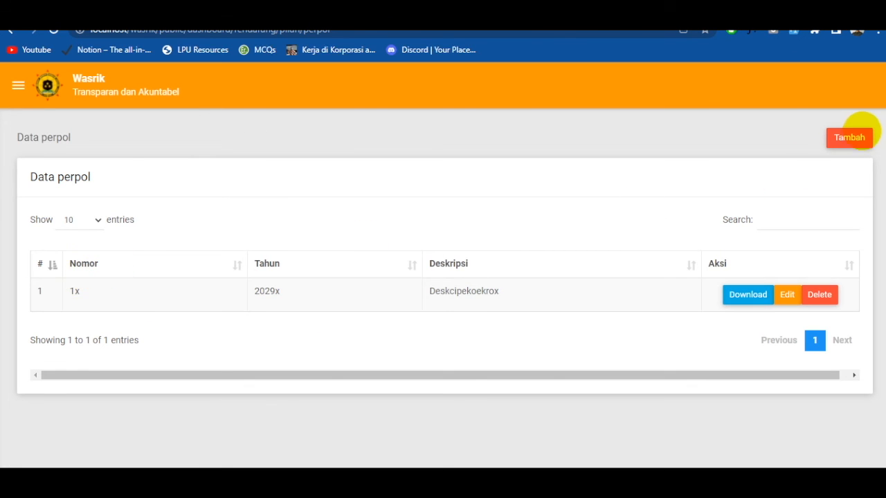
pyautogui.click(850, 131)
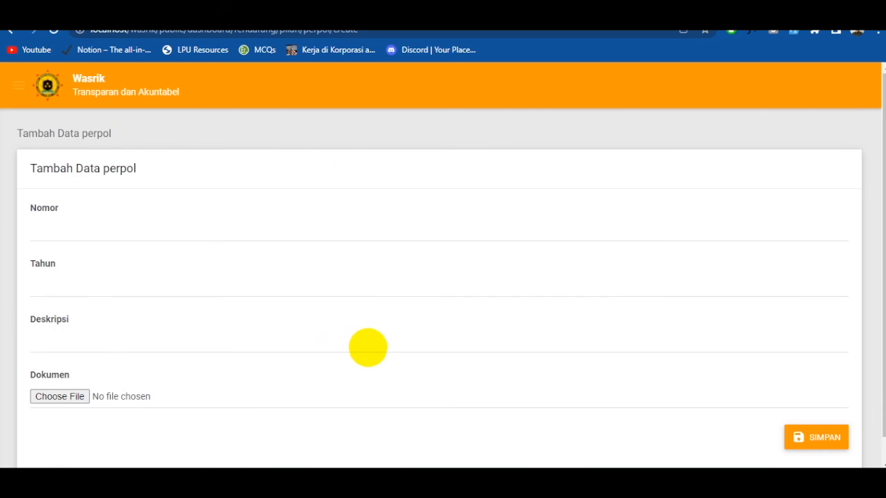
pyautogui.scroll(-1, 220, 374)
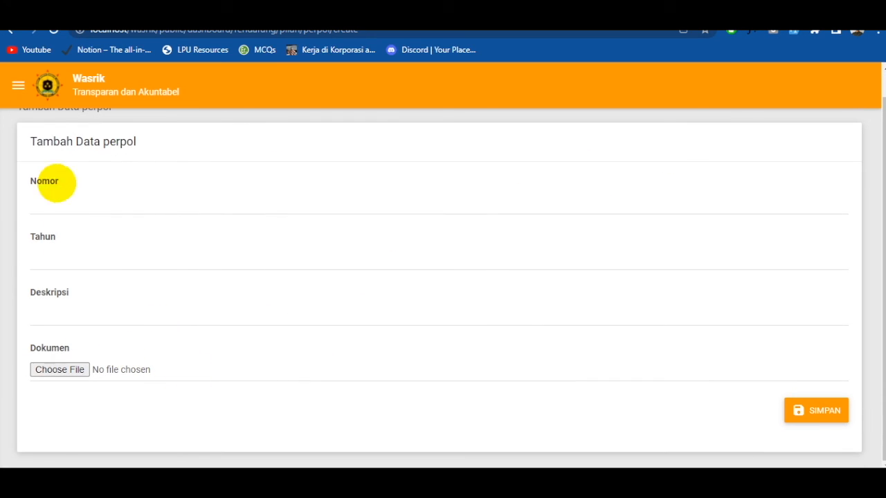
# - Open the Perkap page under Pilun in the Rendafung section
pyautogui.click(18, 85)
pyautogui.scroll(-1, 73, 317)
pyautogui.click(79, 323)
pyautogui.scroll(-2, 80, 318)
pyautogui.click(72, 283)
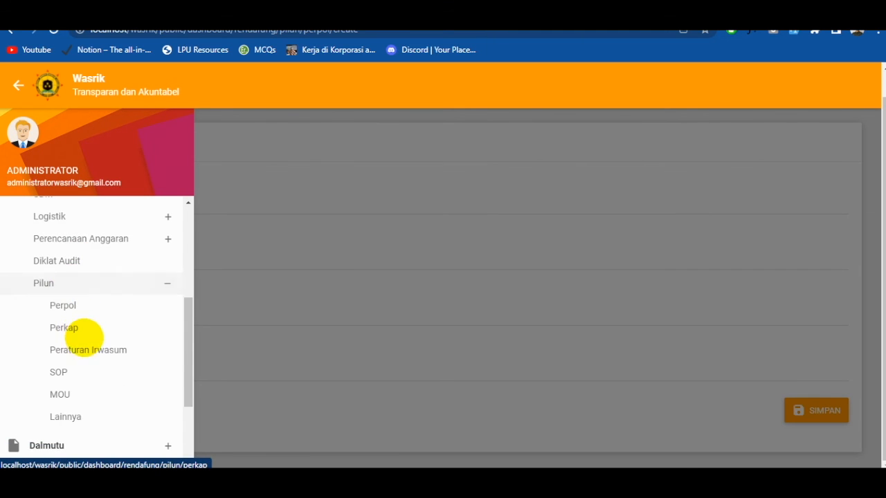
pyautogui.click(83, 326)
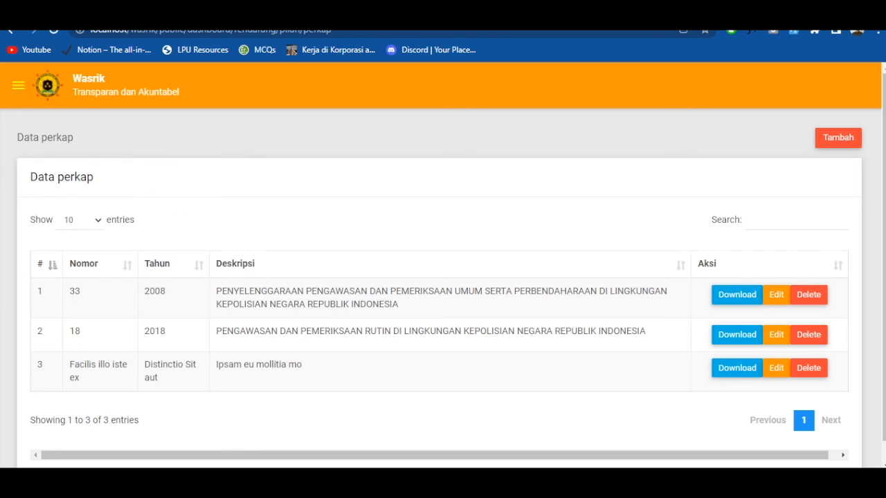
# - View the Peraturan Irwasum page and the SOP page under Pilun
pyautogui.click(18, 85)
pyautogui.scroll(-3, 138, 326)
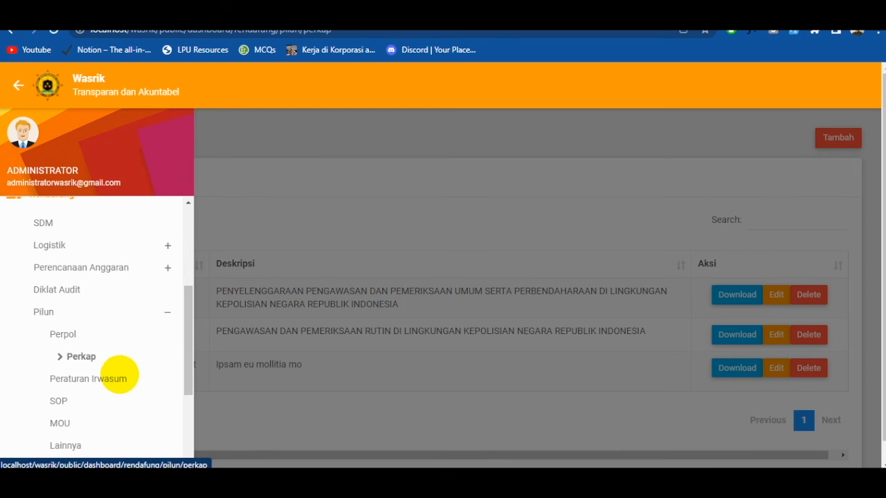
pyautogui.click(111, 379)
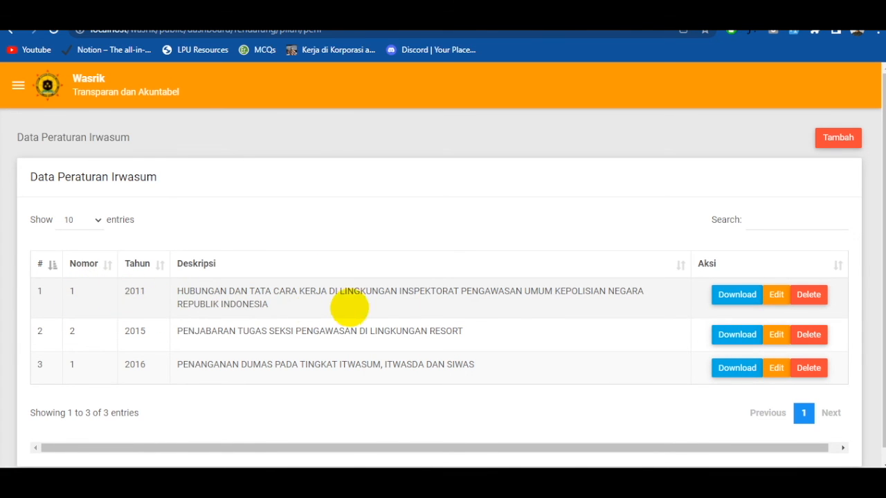
pyautogui.click(18, 85)
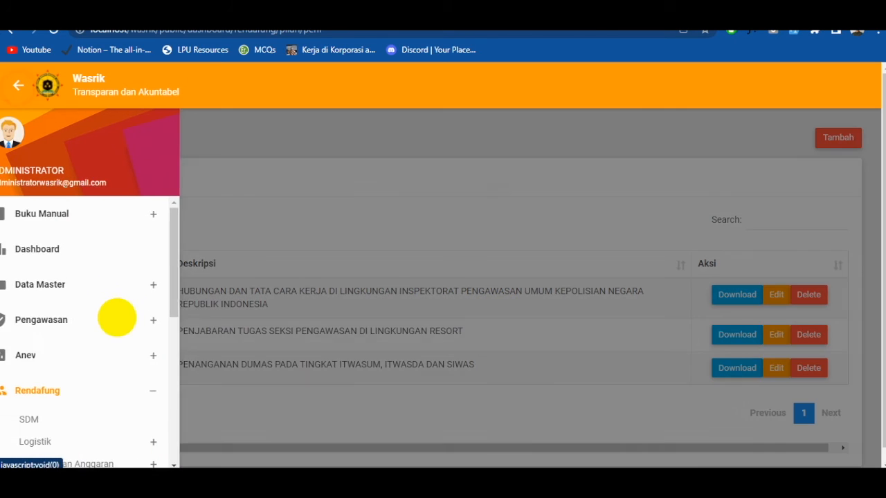
pyautogui.scroll(-2, 125, 351)
pyautogui.click(83, 402)
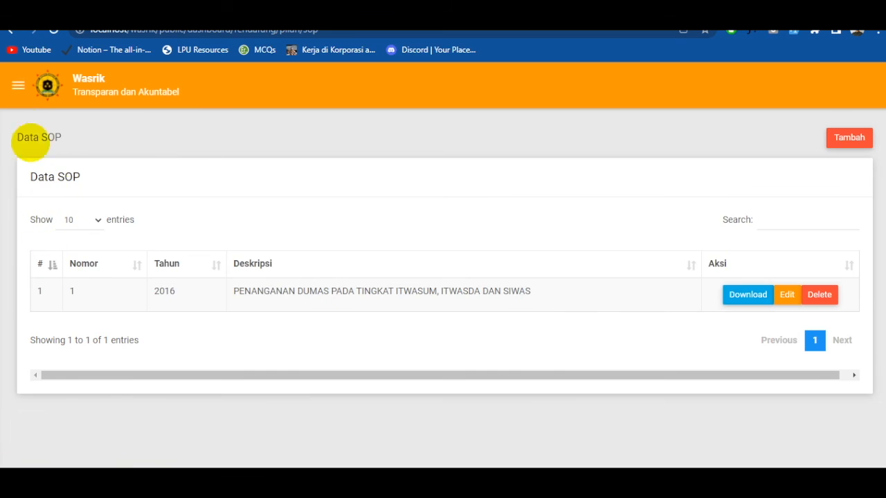
# - View the MOU page and the Lainnya page under Pilun
pyautogui.click(17, 85)
pyautogui.scroll(-3, 69, 340)
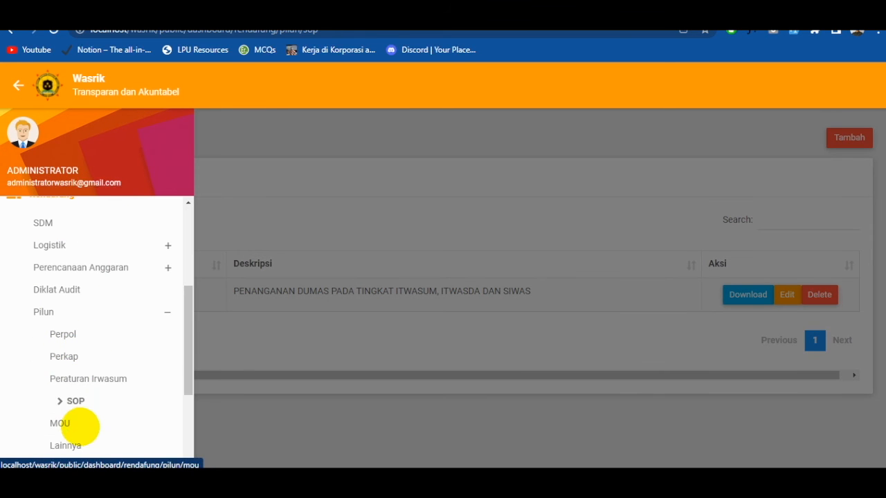
pyautogui.click(80, 425)
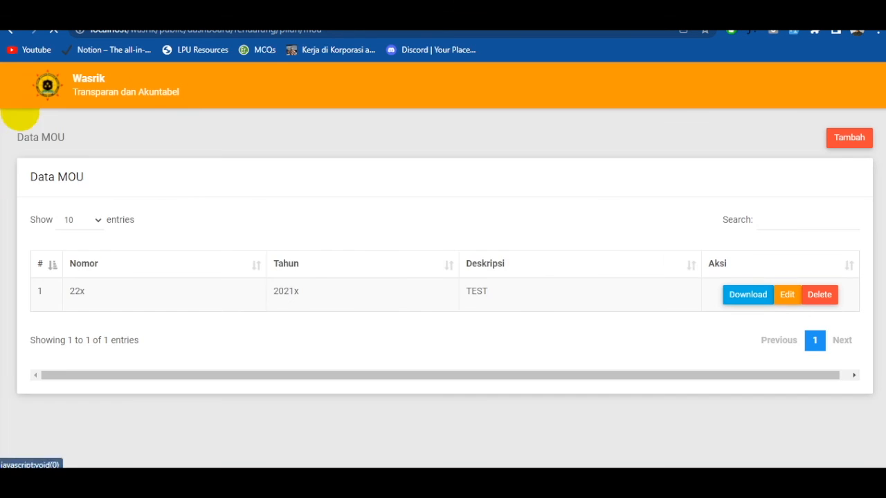
pyautogui.click(18, 84)
pyautogui.scroll(-4, 93, 316)
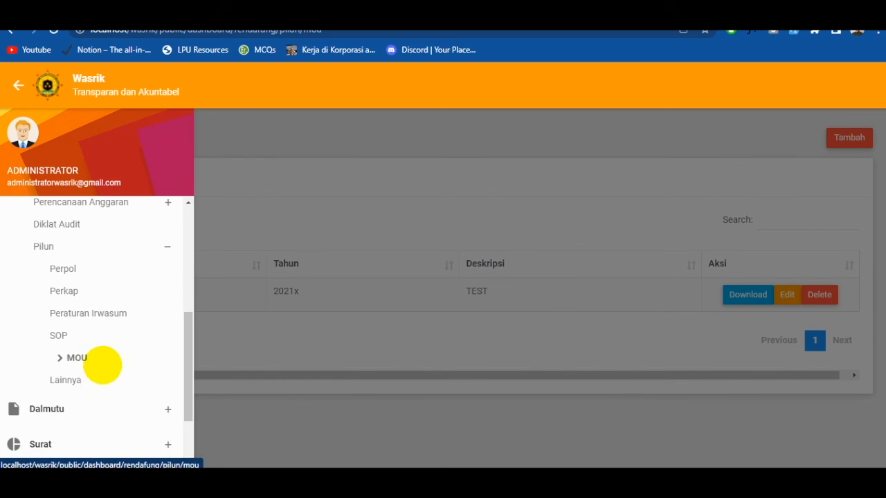
pyautogui.click(87, 380)
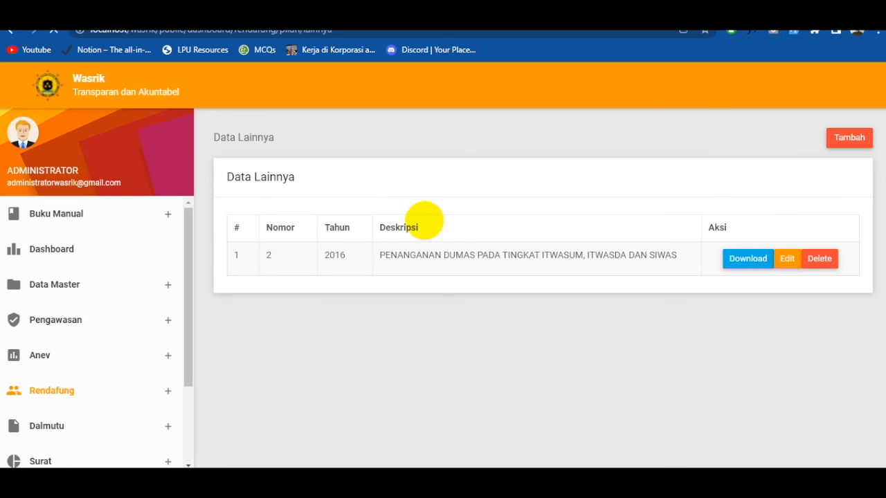
# - Open the Monitoring Dalmutu page under Dalmutu and review the Lengkap and Belum Lengkap entries in the Status column
pyautogui.click(16, 89)
pyautogui.scroll(-3, 99, 307)
pyautogui.scroll(-1, 104, 309)
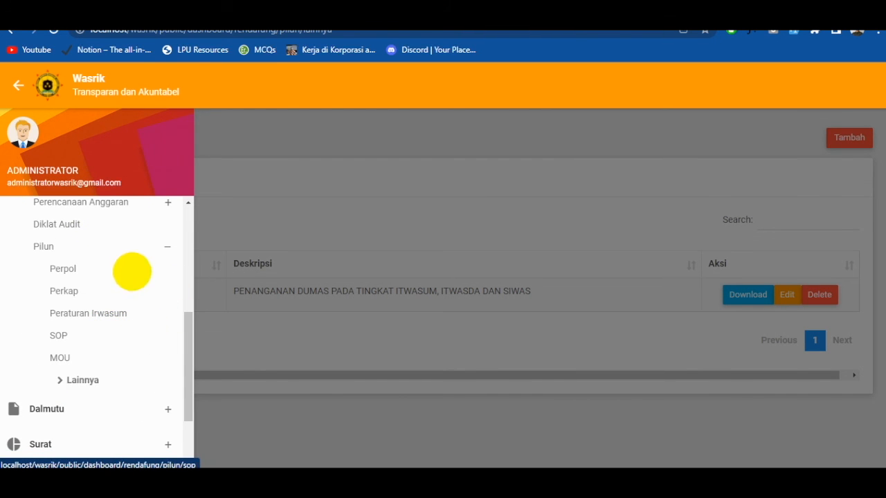
pyautogui.scroll(-1, 114, 304)
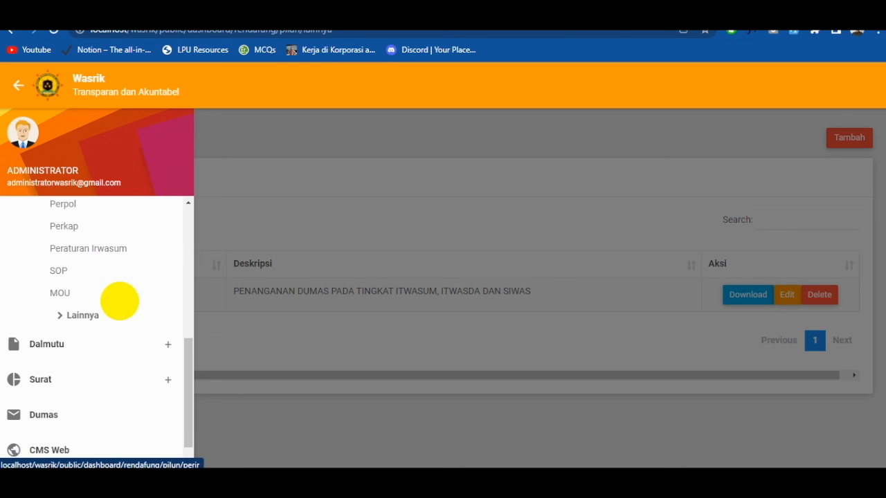
pyautogui.click(123, 343)
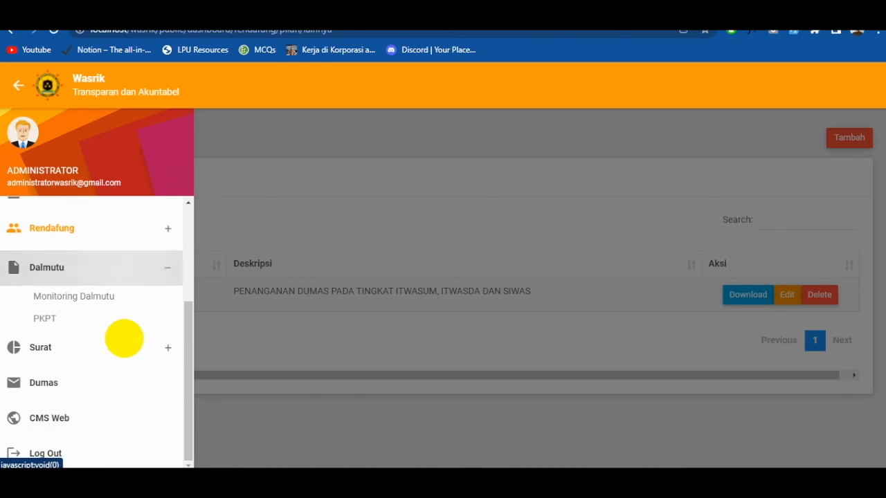
pyautogui.click(104, 298)
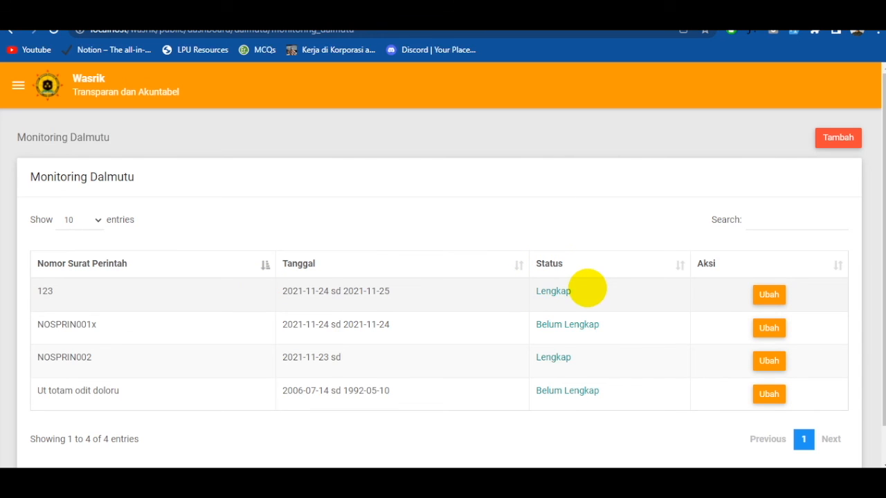
pyautogui.moveTo(552, 291); pyautogui.dragTo(535, 291)
pyautogui.moveTo(539, 325); pyautogui.dragTo(613, 320)
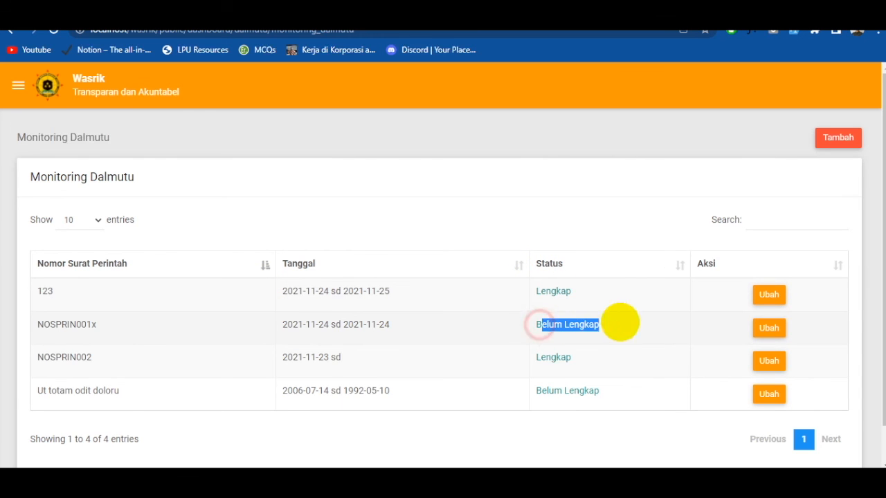
# - View the Tambah Monitoring Dalmutu form with its letter, Obrik / Satker, file and date fields, and return to the list
pyautogui.click(838, 137)
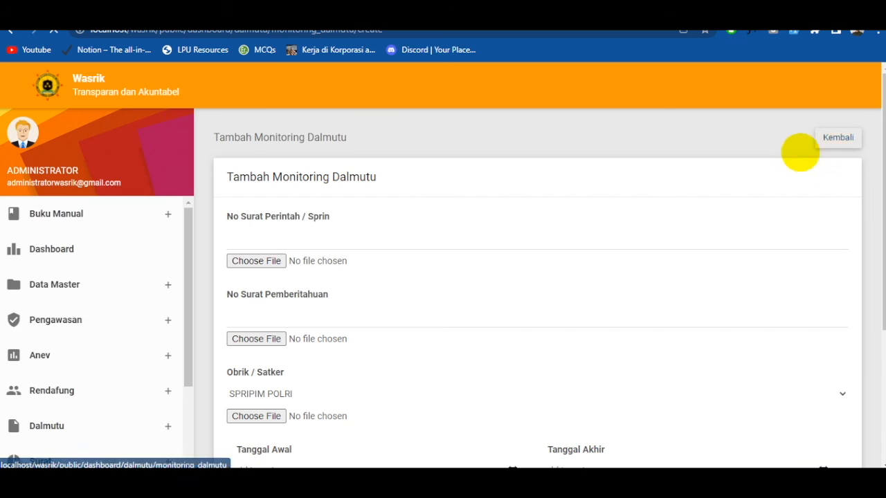
pyautogui.scroll(-1, 720, 187)
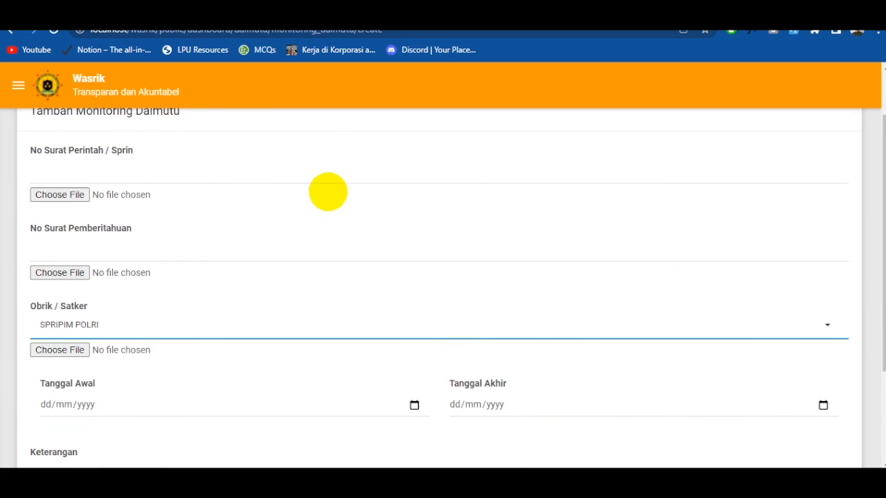
pyautogui.scroll(1, 305, 208)
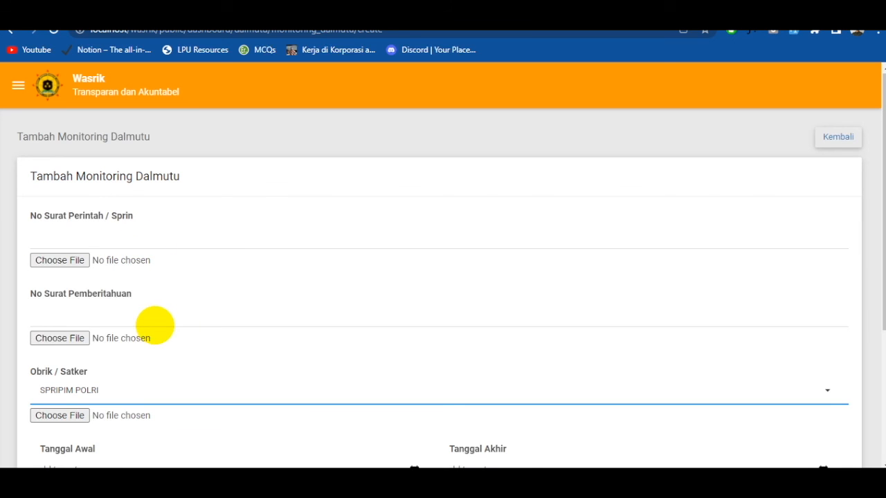
pyautogui.scroll(-1, 141, 254)
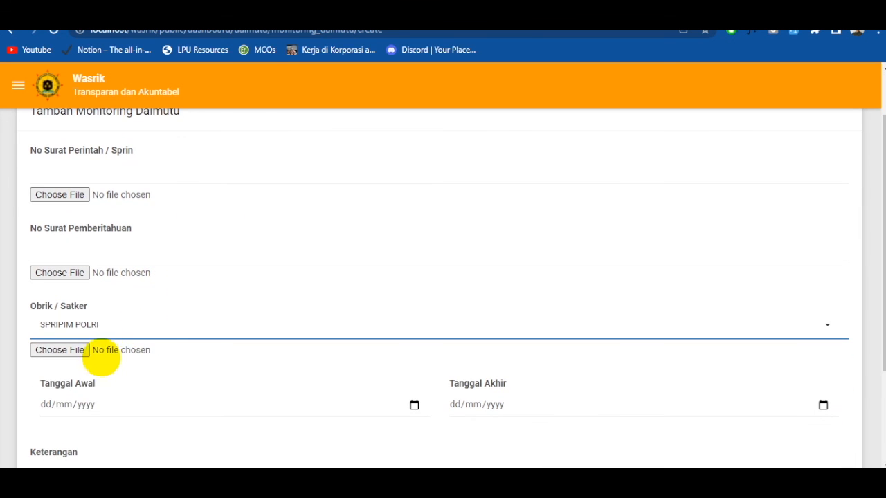
pyautogui.scroll(1, 132, 353)
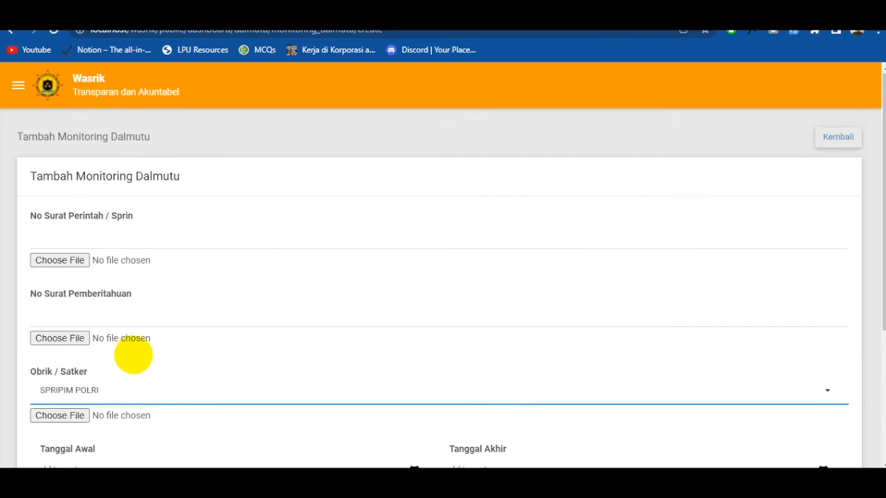
pyautogui.scroll(-2, 180, 332)
pyautogui.scroll(2, 346, 284)
pyautogui.click(838, 136)
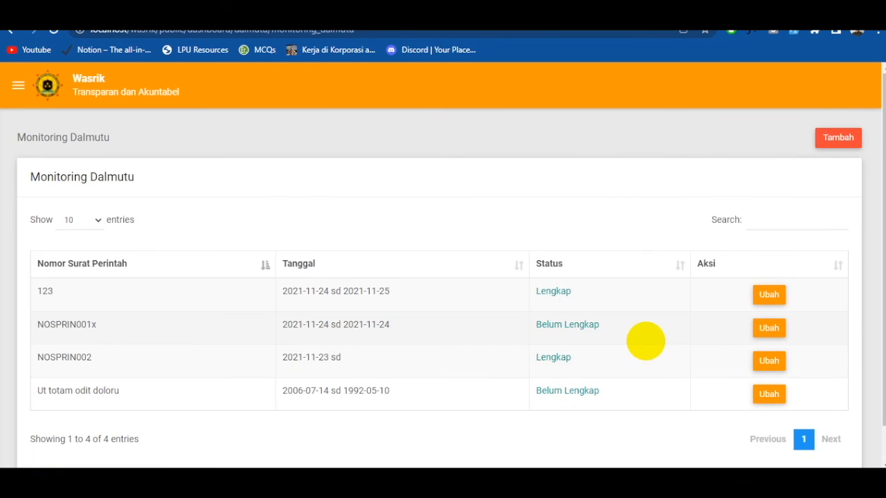
# - Inspect the edit form of the first Belum Lengkap record in Monitoring Dalmutu, including its attached files, and return to the list
pyautogui.moveTo(617, 326); pyautogui.dragTo(559, 327)
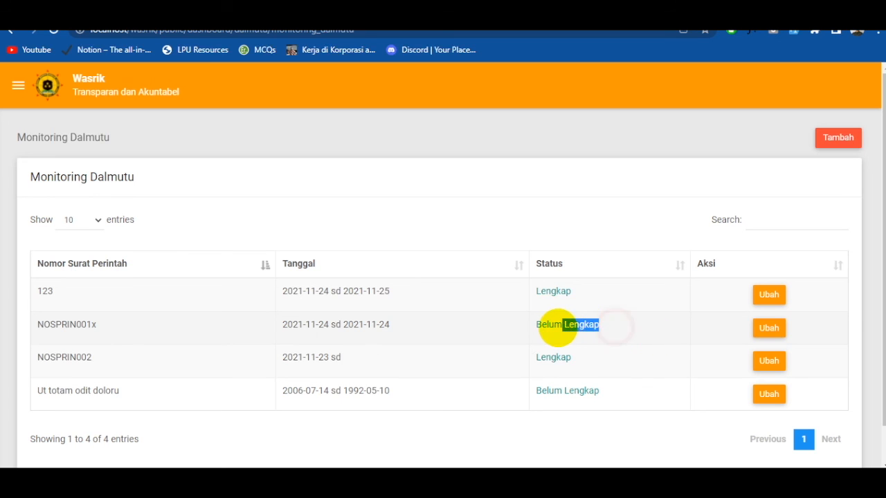
pyautogui.click(603, 322)
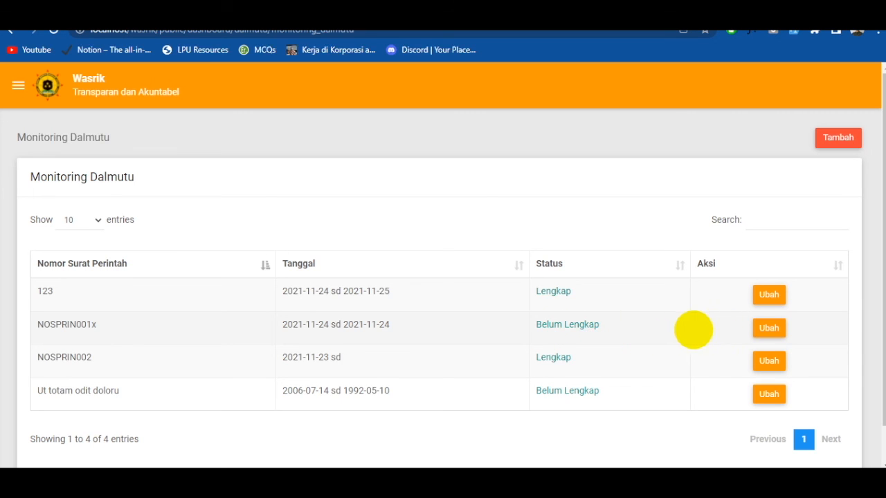
pyautogui.click(769, 327)
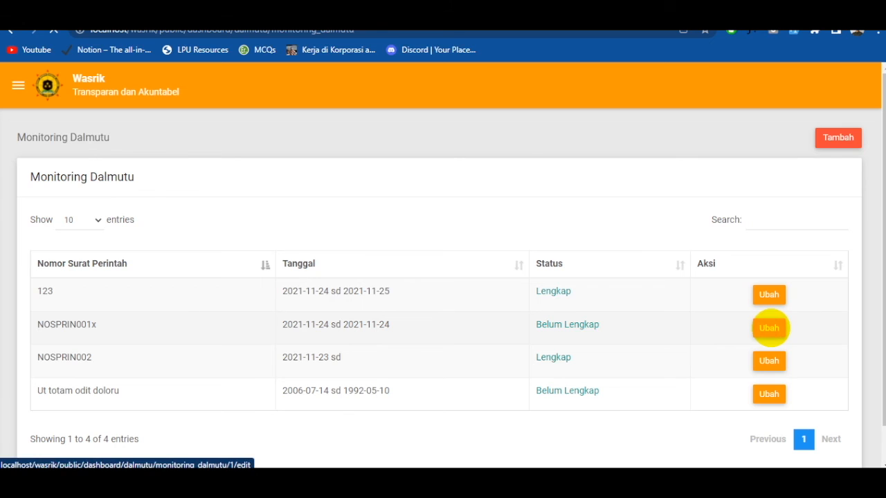
pyautogui.scroll(-3, 762, 324)
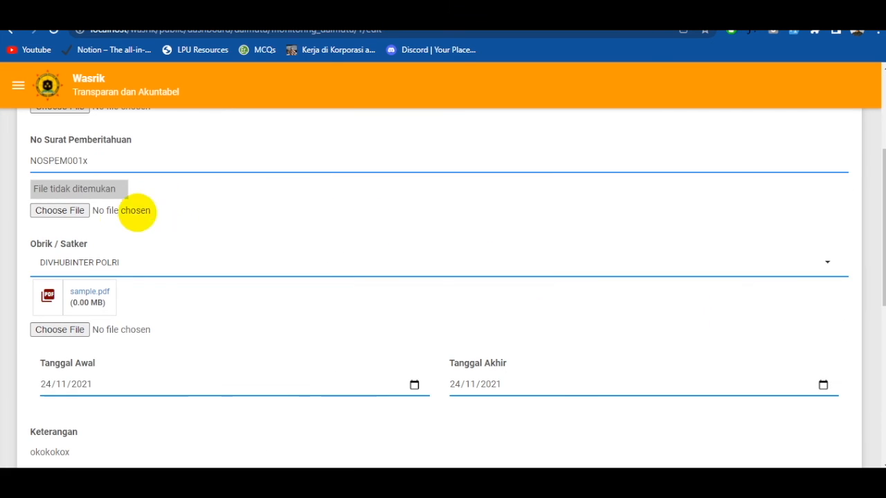
pyautogui.scroll(3, 508, 302)
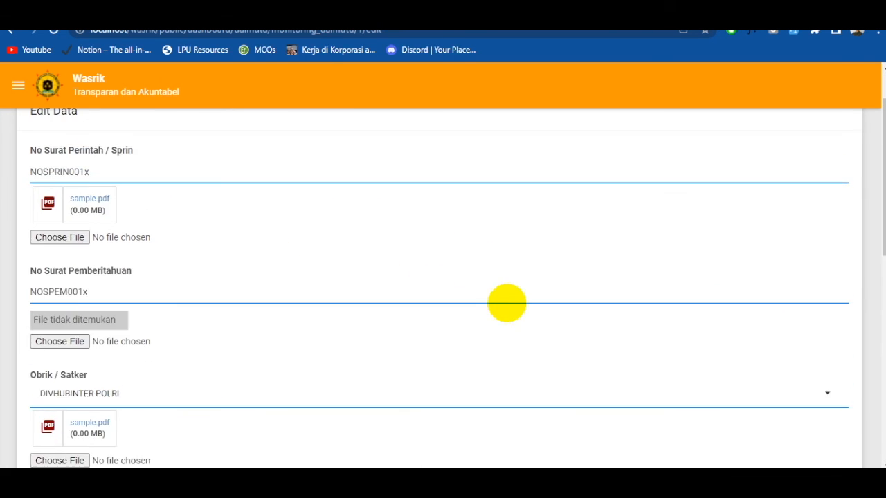
pyautogui.click(839, 137)
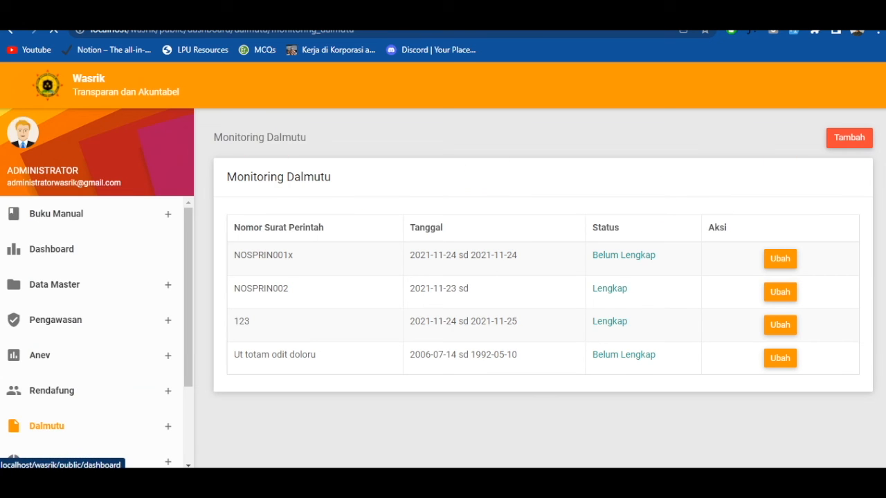
# - Open the PKPT page under Dalmutu
pyautogui.click(18, 86)
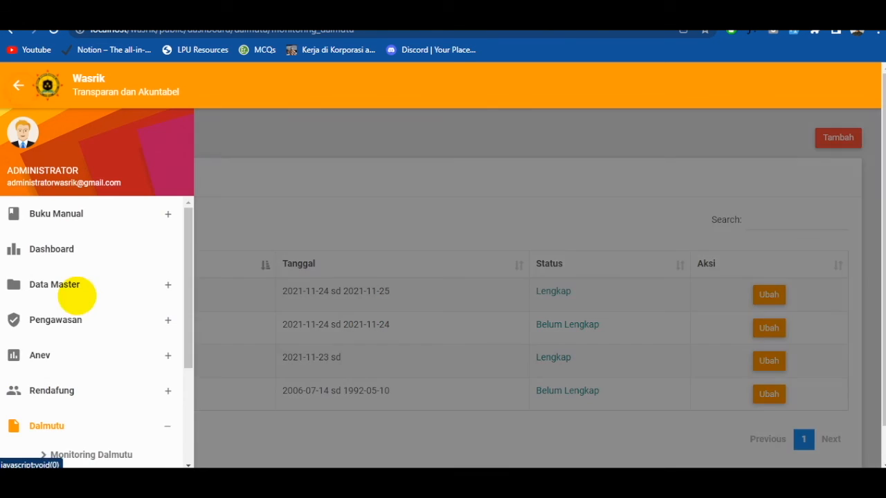
pyautogui.scroll(-2, 103, 311)
pyautogui.click(63, 344)
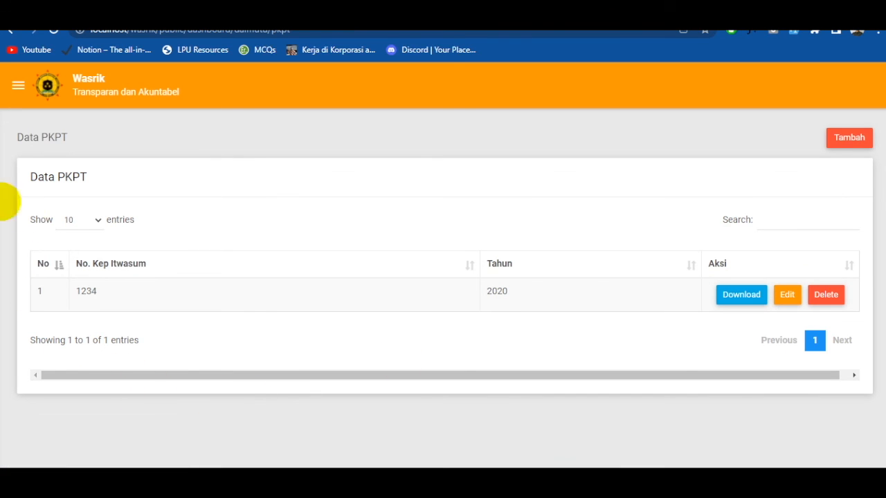
# - View the Tambah Data PKPT form with its No. Kep Itwasum, Tahun and Dokumen fields, and return to the PKPT list
pyautogui.click(847, 135)
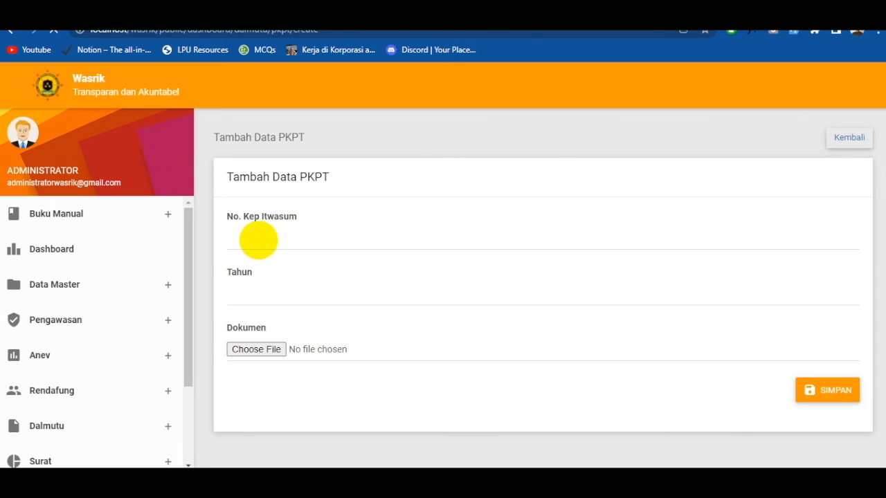
pyautogui.click(70, 237)
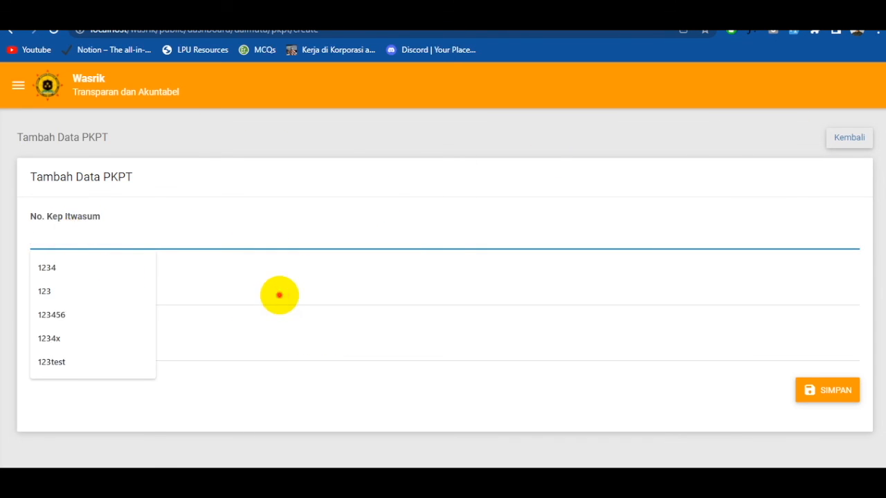
pyautogui.click(278, 296)
pyautogui.click(272, 377)
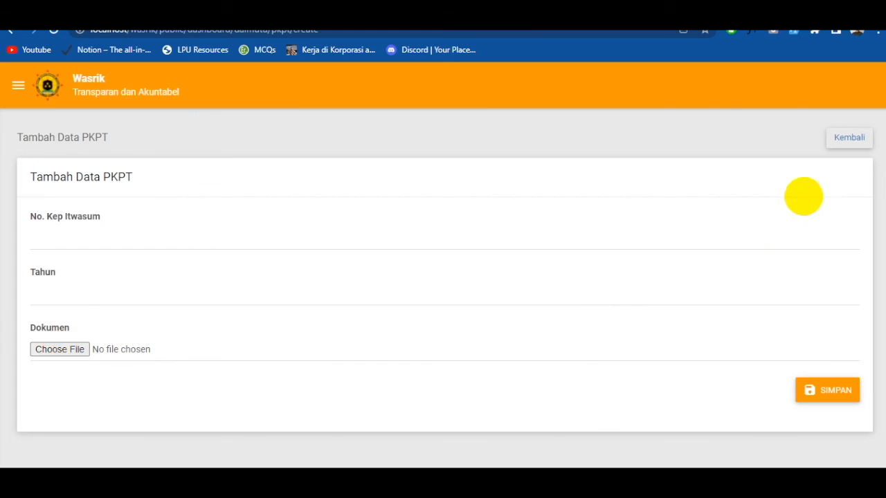
pyautogui.click(847, 138)
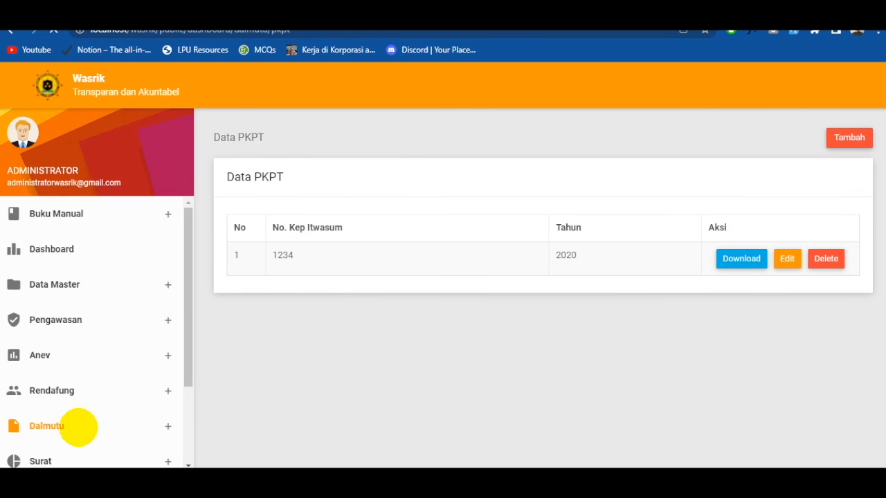
# - Bring up the application's section navigation from the Data PKPT page
pyautogui.click(18, 85)
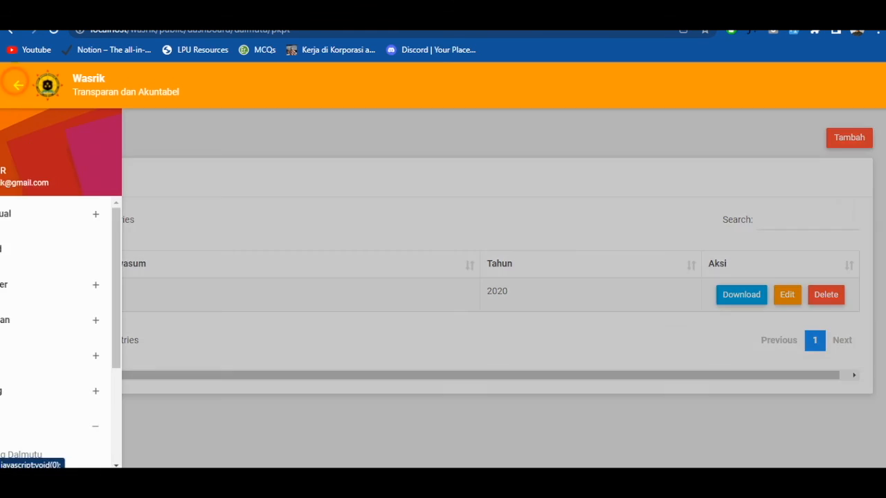